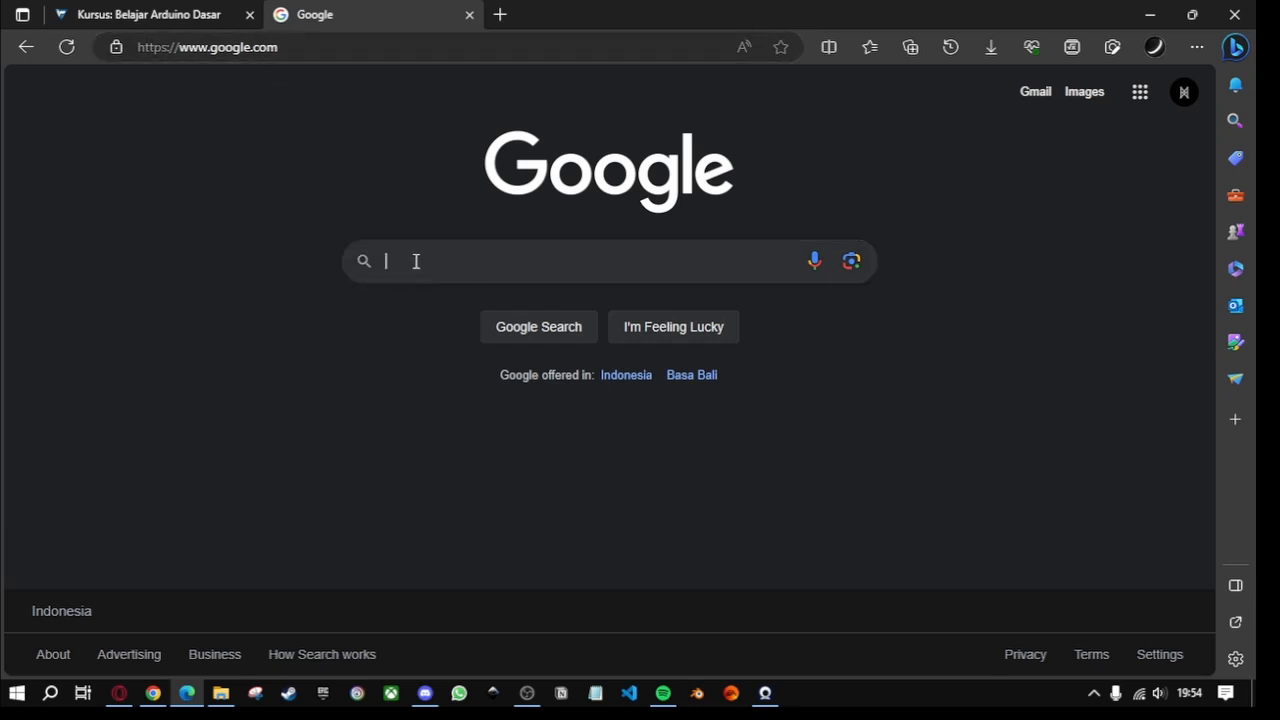
Step: Search Google for "tinkercad" and open the official Tinkercad website from the results
text(tinkercad)
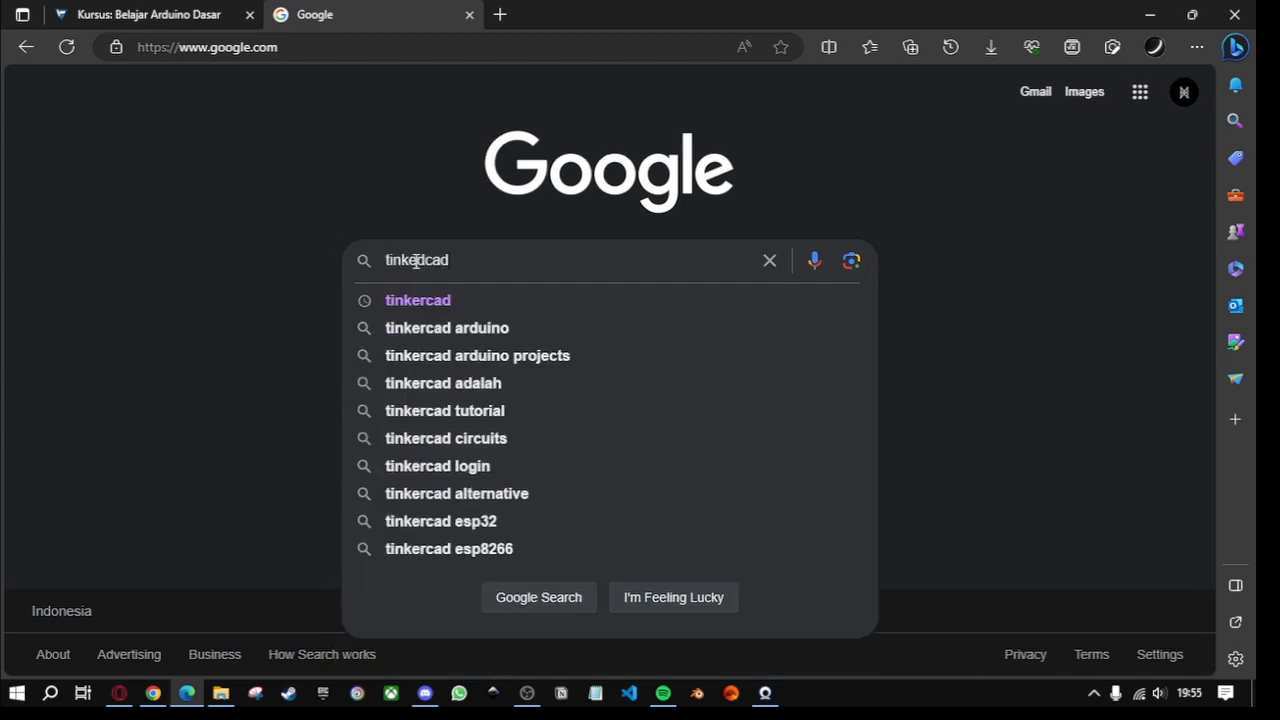
click(428, 262)
key(BackSpace)
text(r)
key(Return)
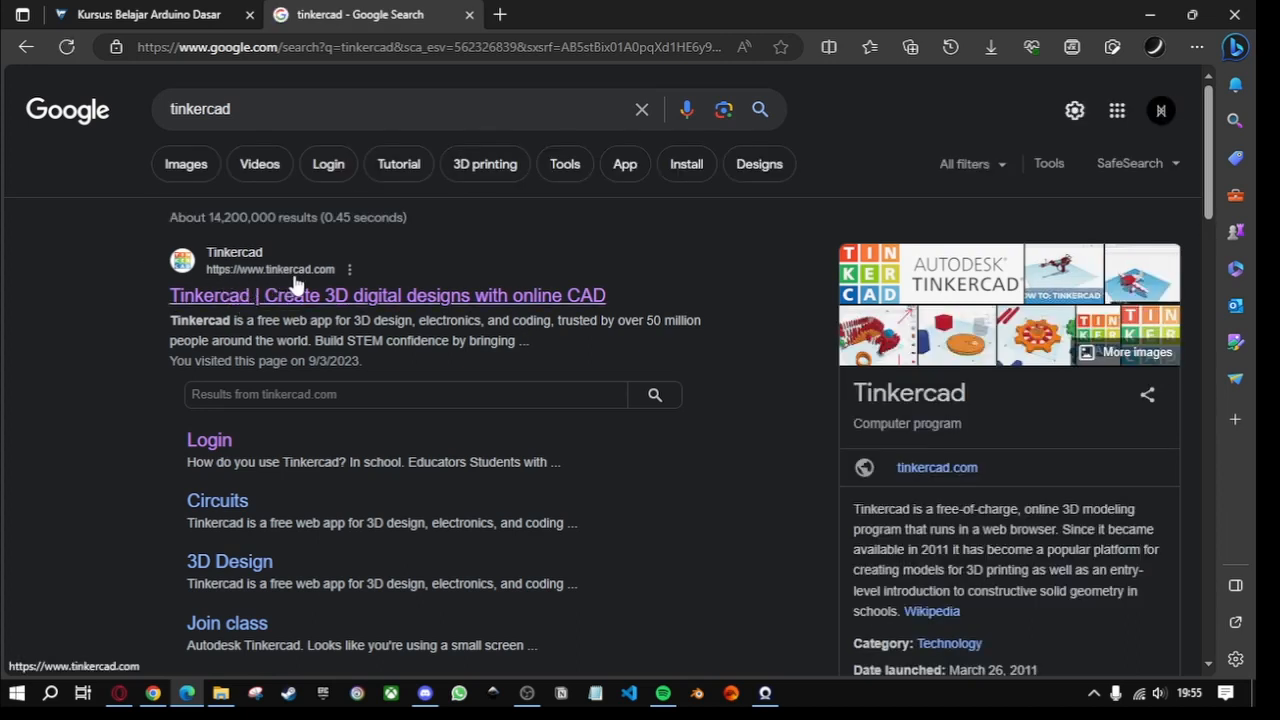
click(458, 295)
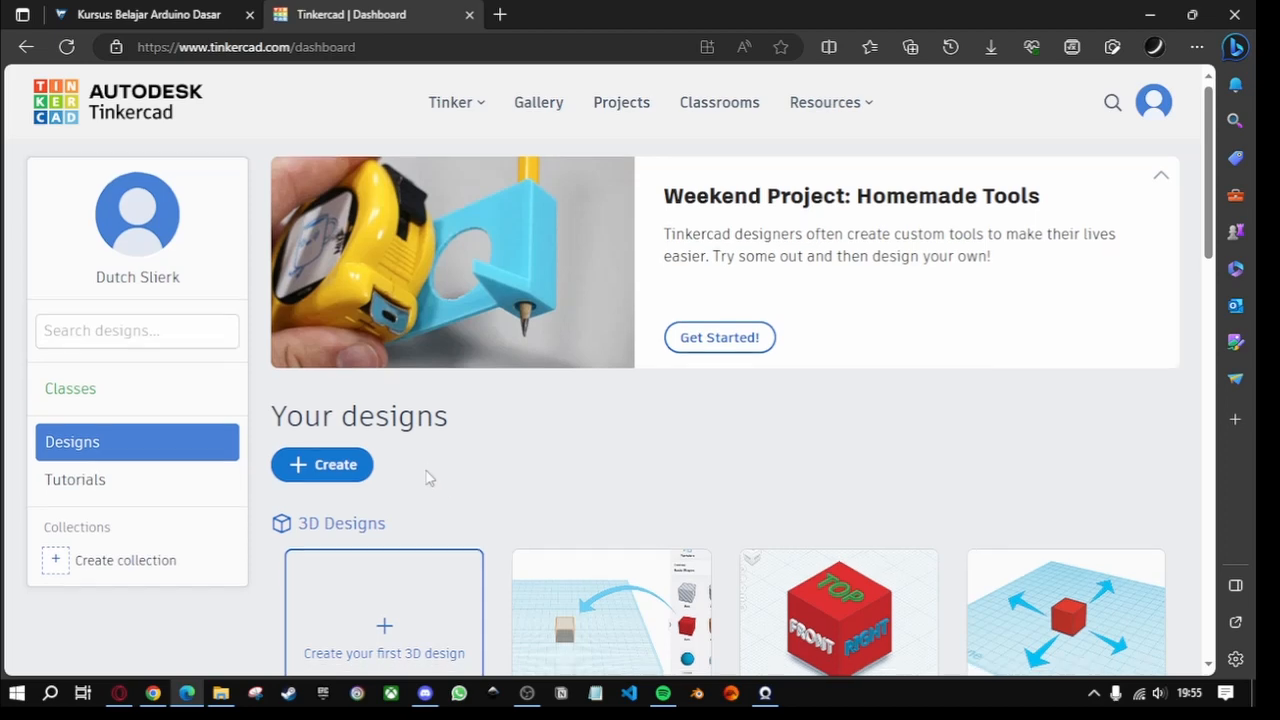
Step: Create a new circuit design from the dashboard and dismiss the tip about pre-made starter circuits
scroll(429, 477, down, 1)
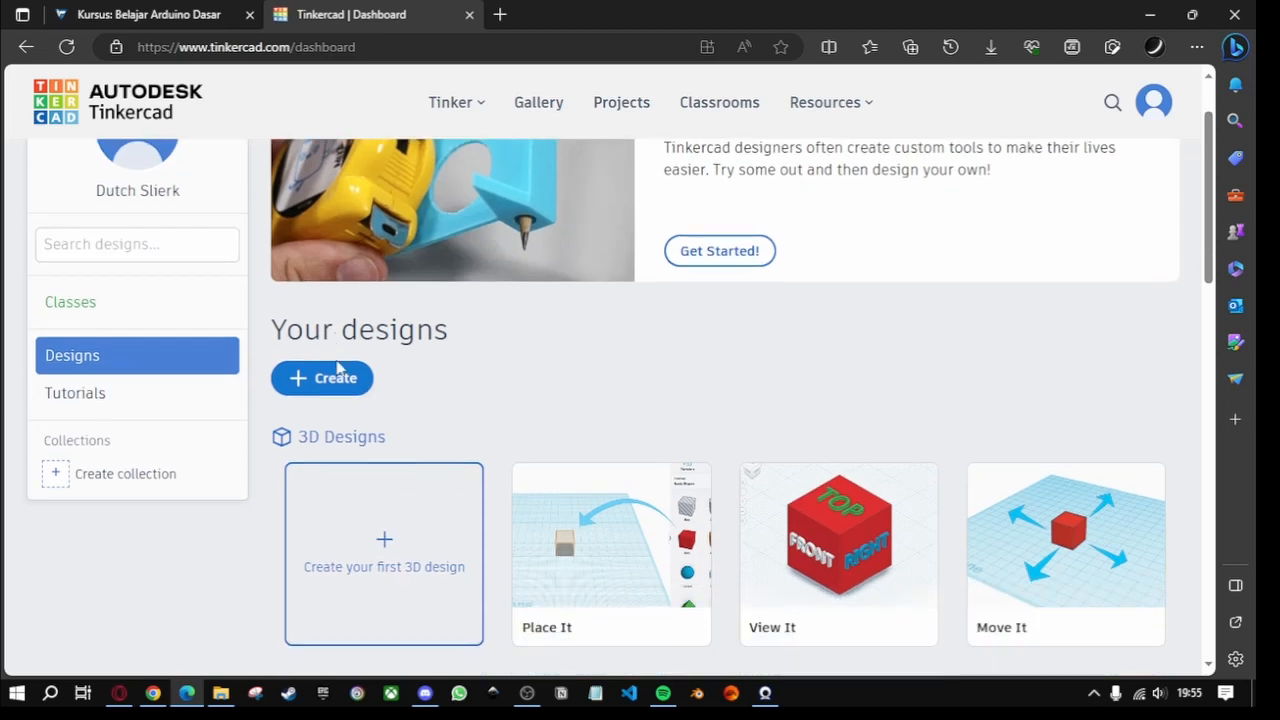
scroll(374, 403, up, 1)
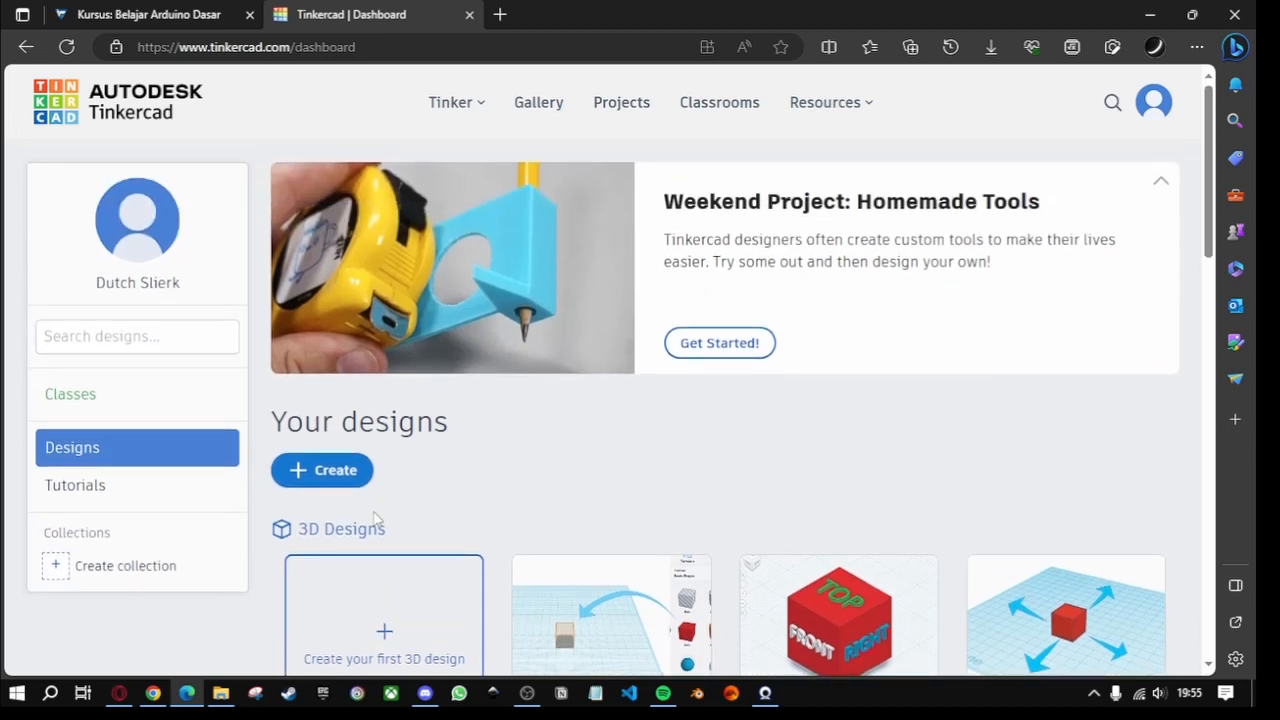
click(326, 484)
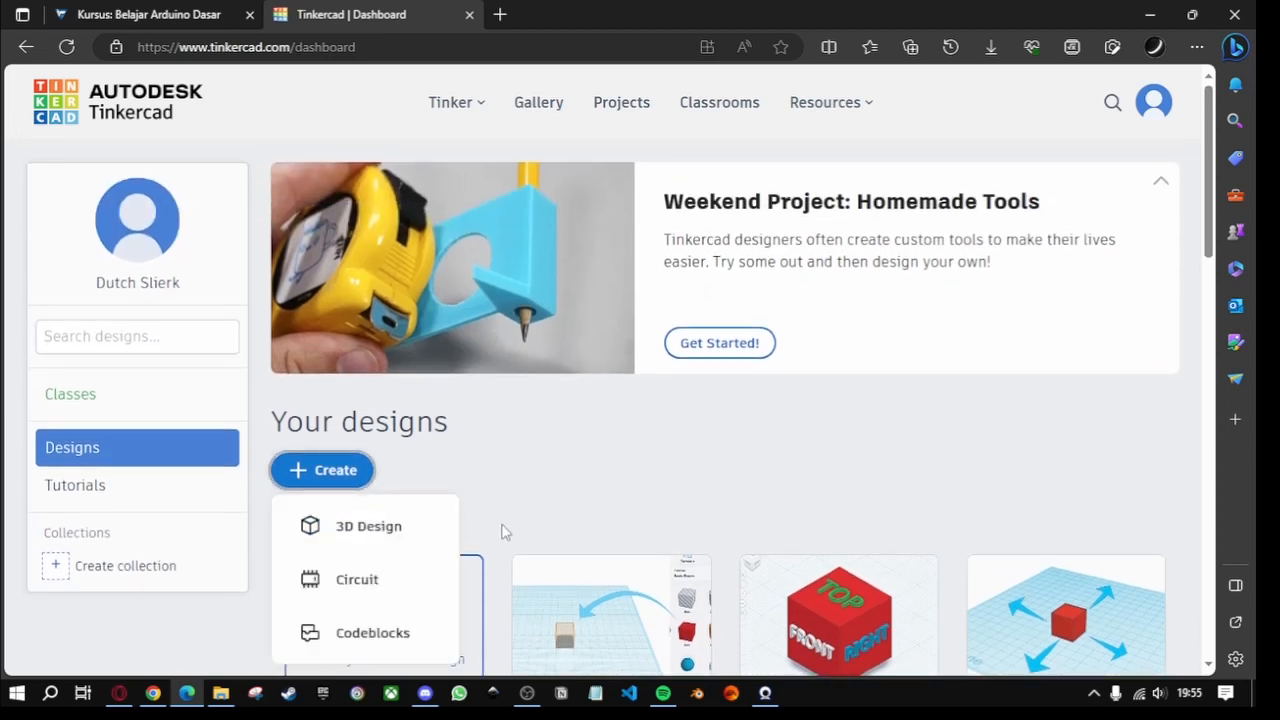
click(358, 588)
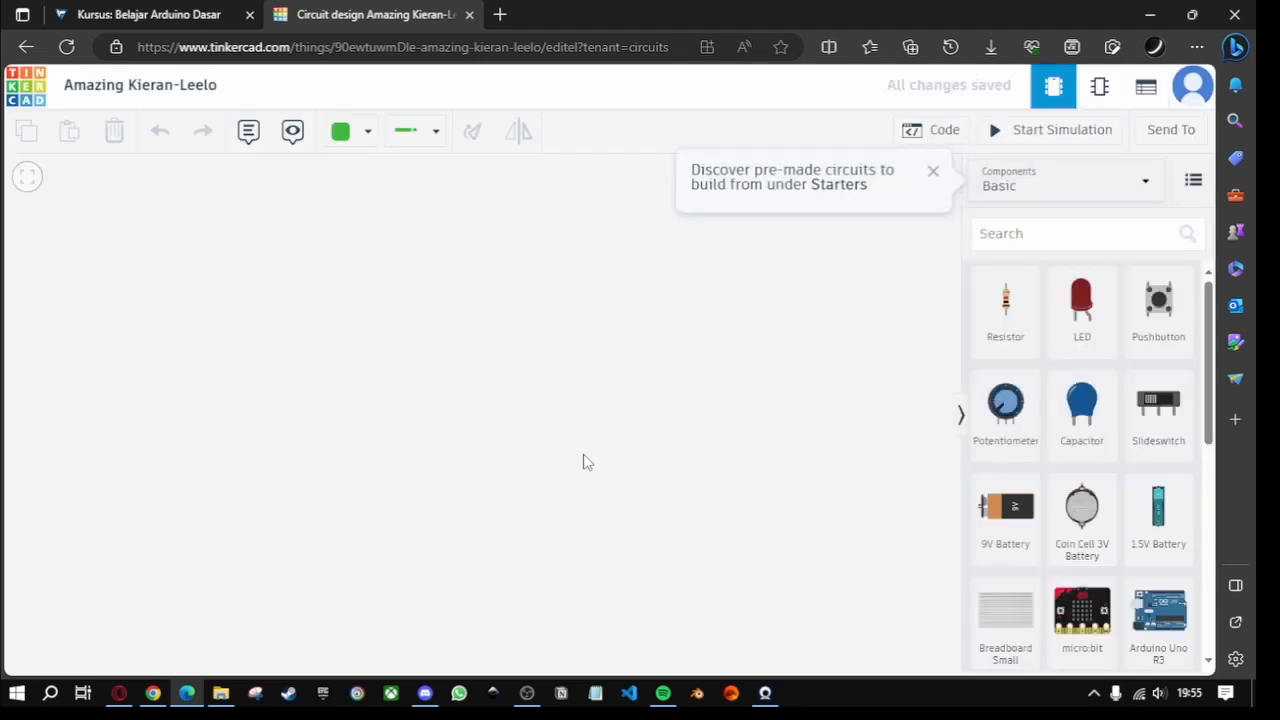
click(934, 175)
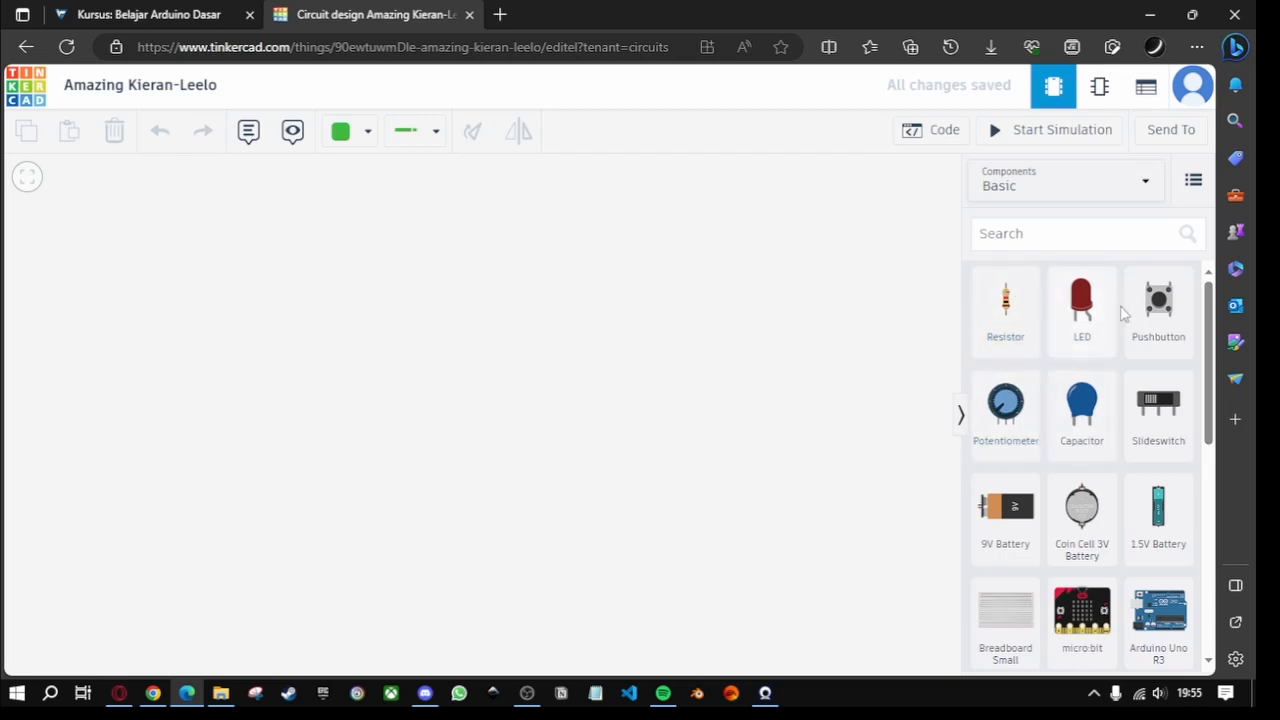
Step: Place a Breadboard Small from the Basic components on the canvas and name it Breadboard1
click(1025, 183)
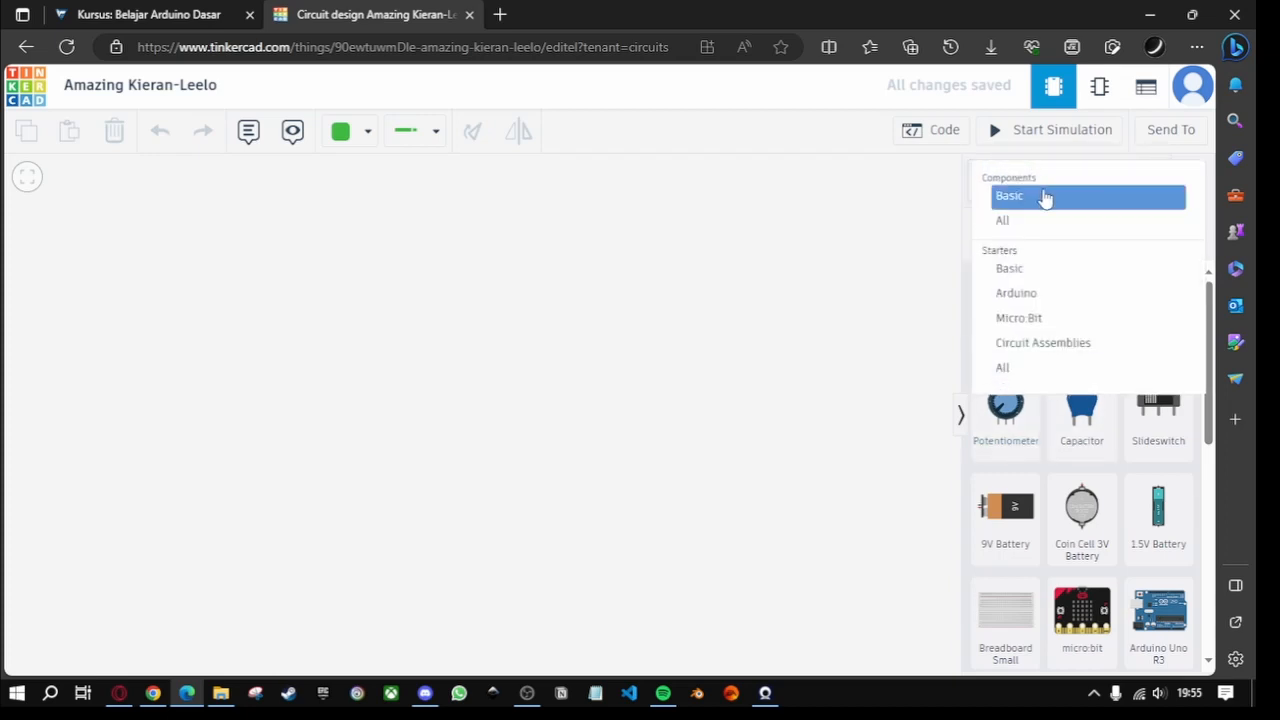
click(1035, 197)
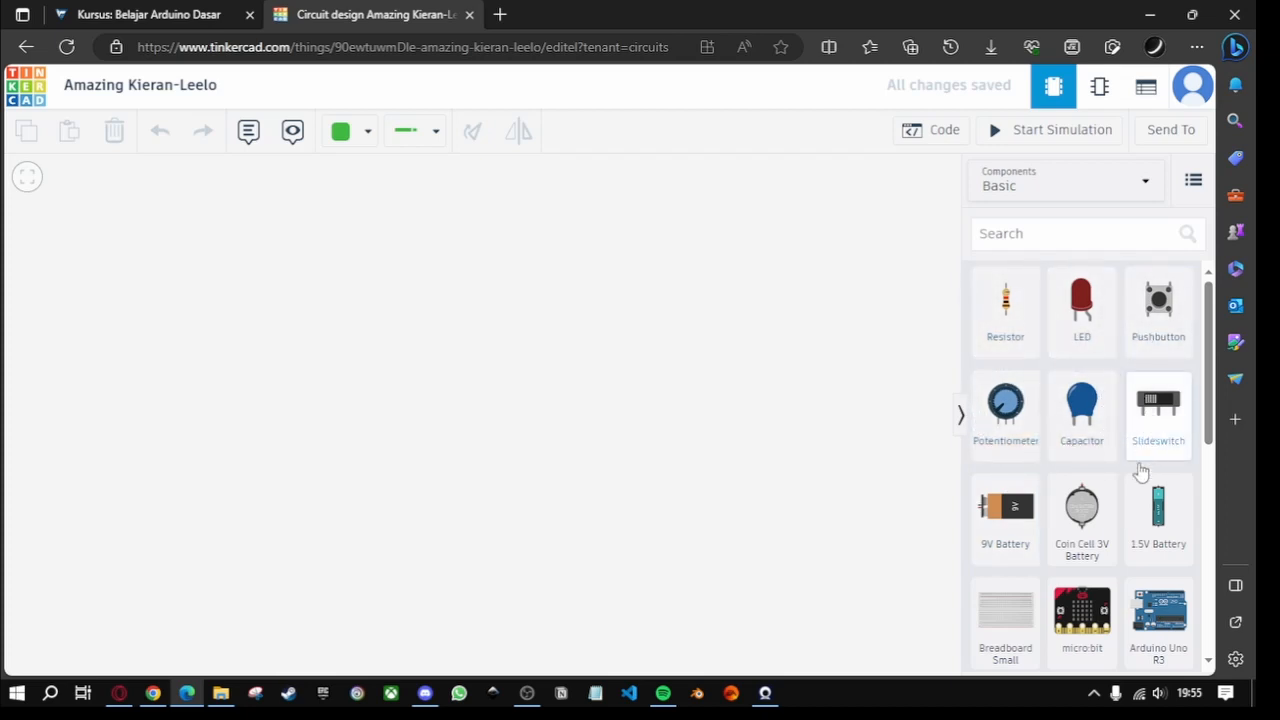
scroll(1127, 563, down, 2)
scroll(1127, 563, down, 1)
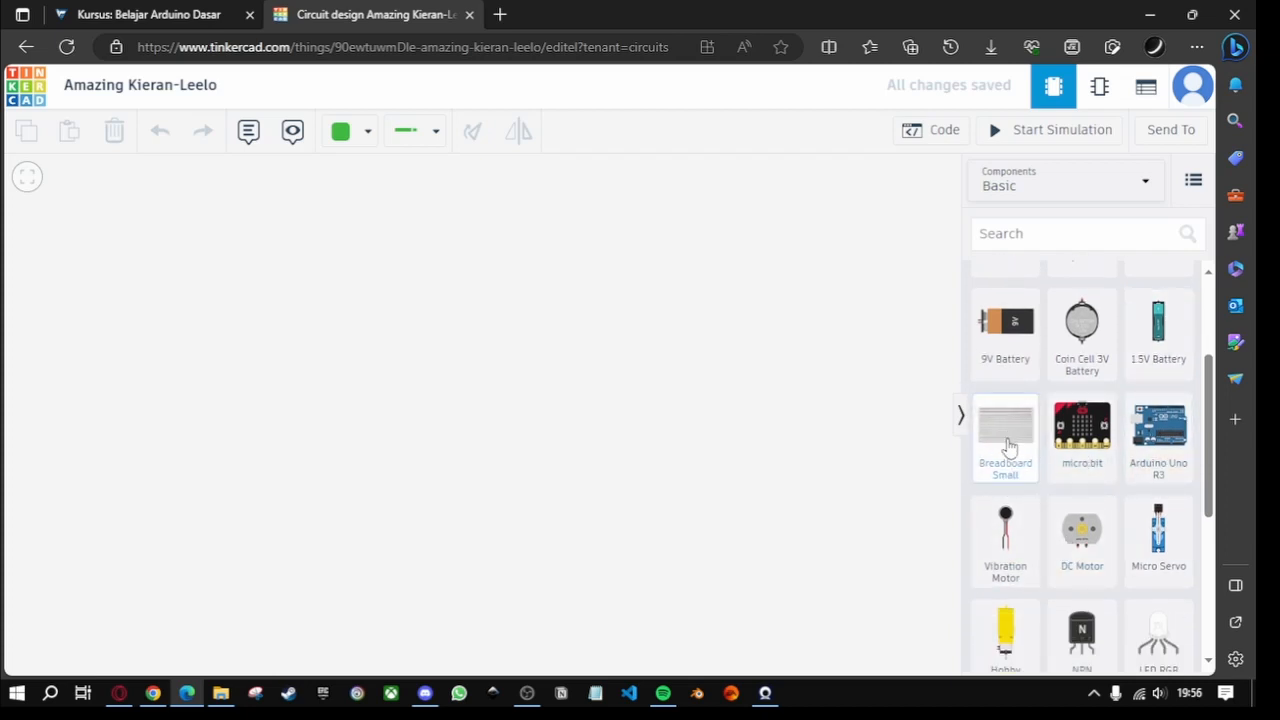
drag(1008, 447, 704, 426)
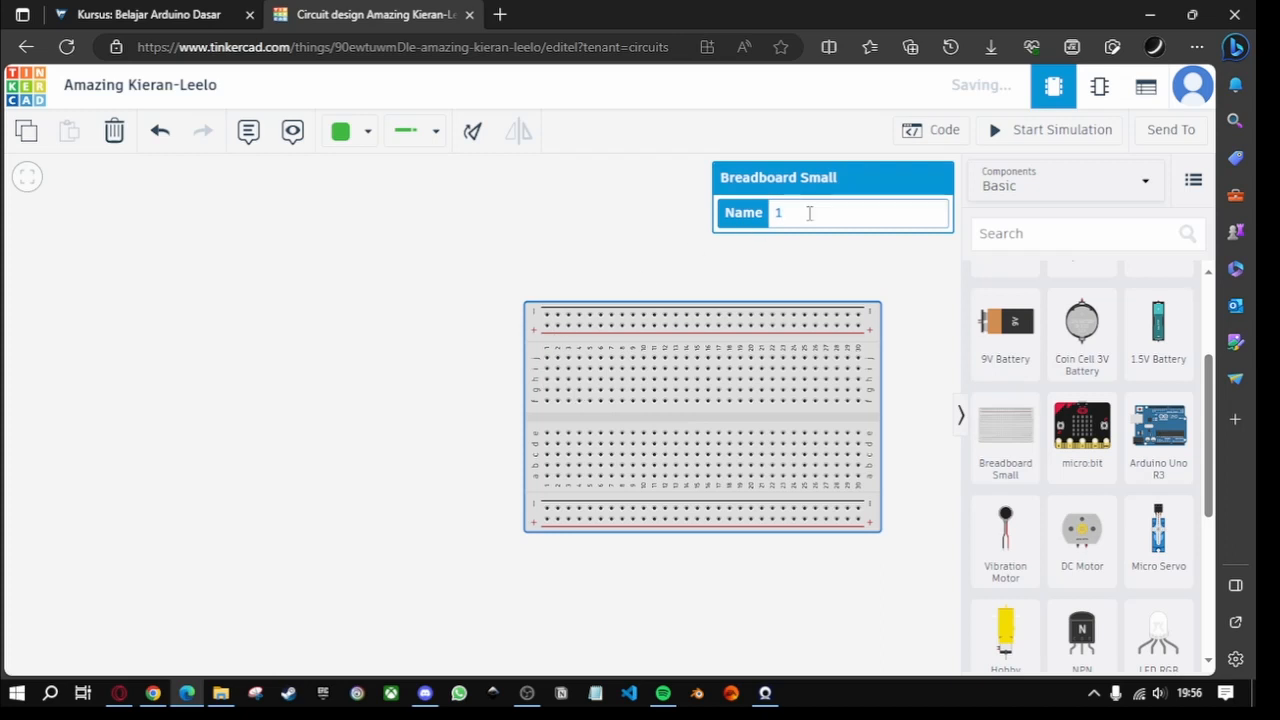
text(Bread)
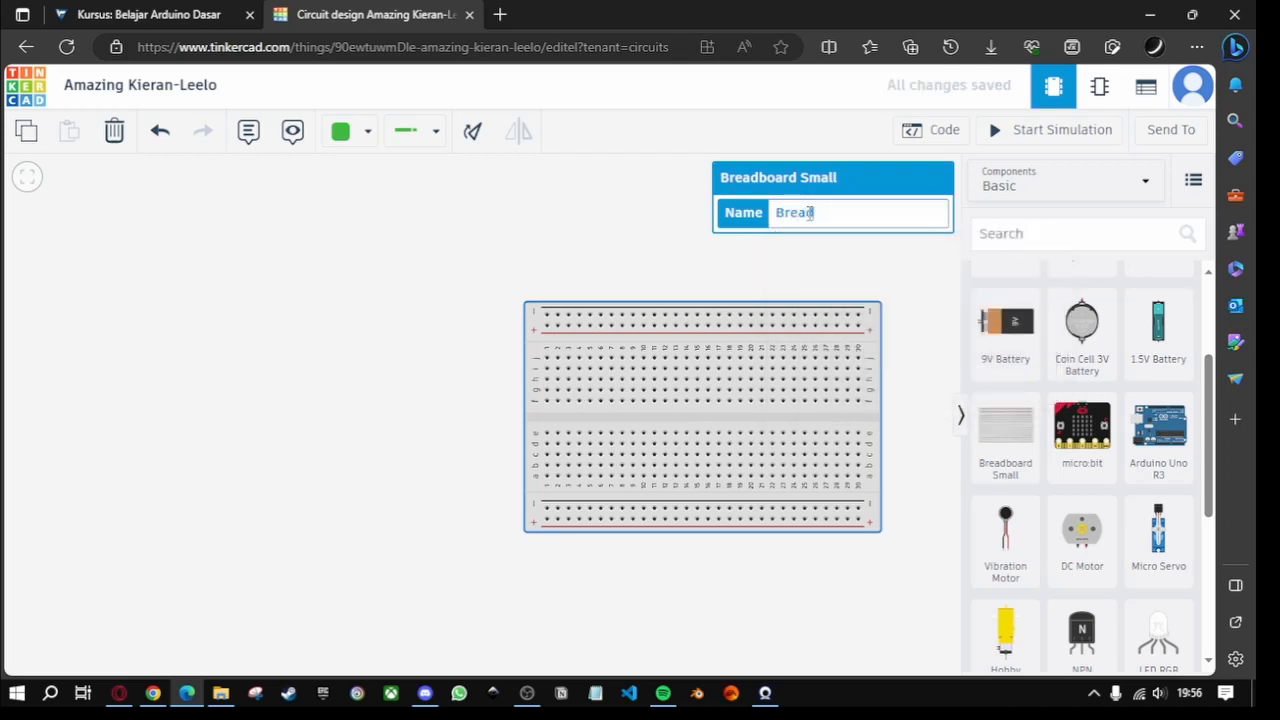
text(board1)
click(913, 313)
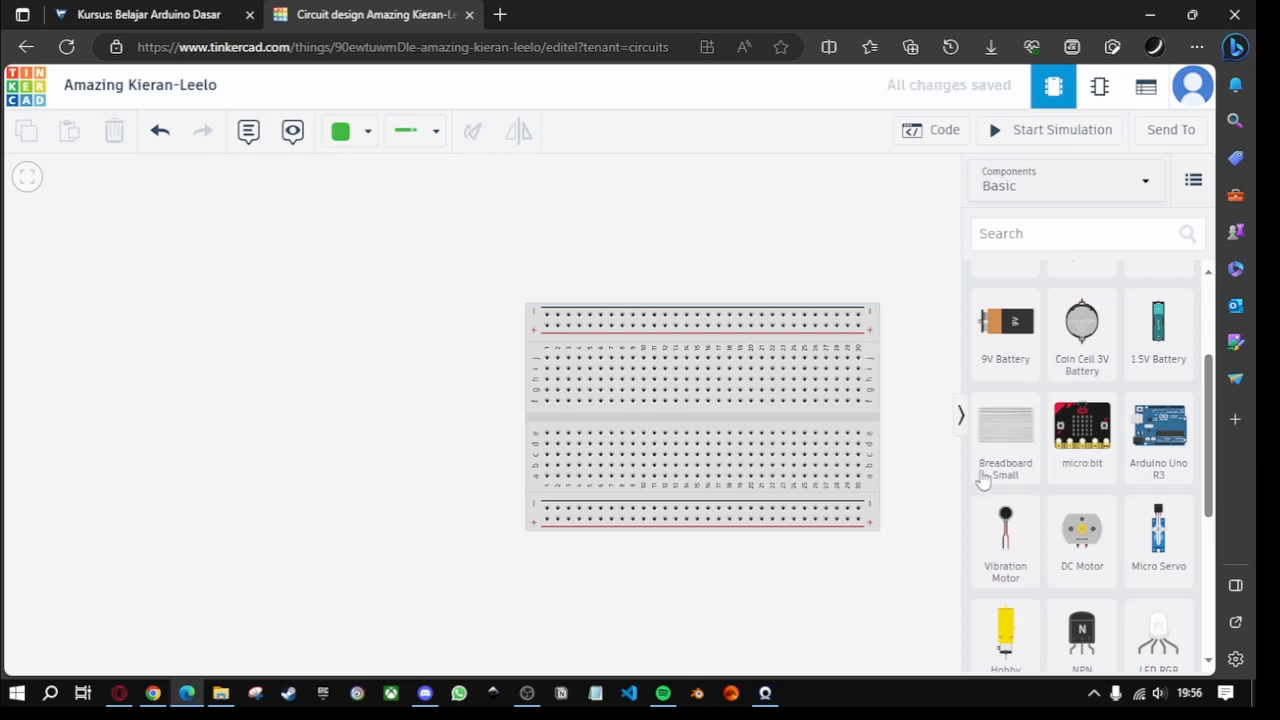
Step: Place an Arduino Uno R3 to the left of the breadboard and name it Arduino1
drag(1165, 455, 336, 422)
click(849, 210)
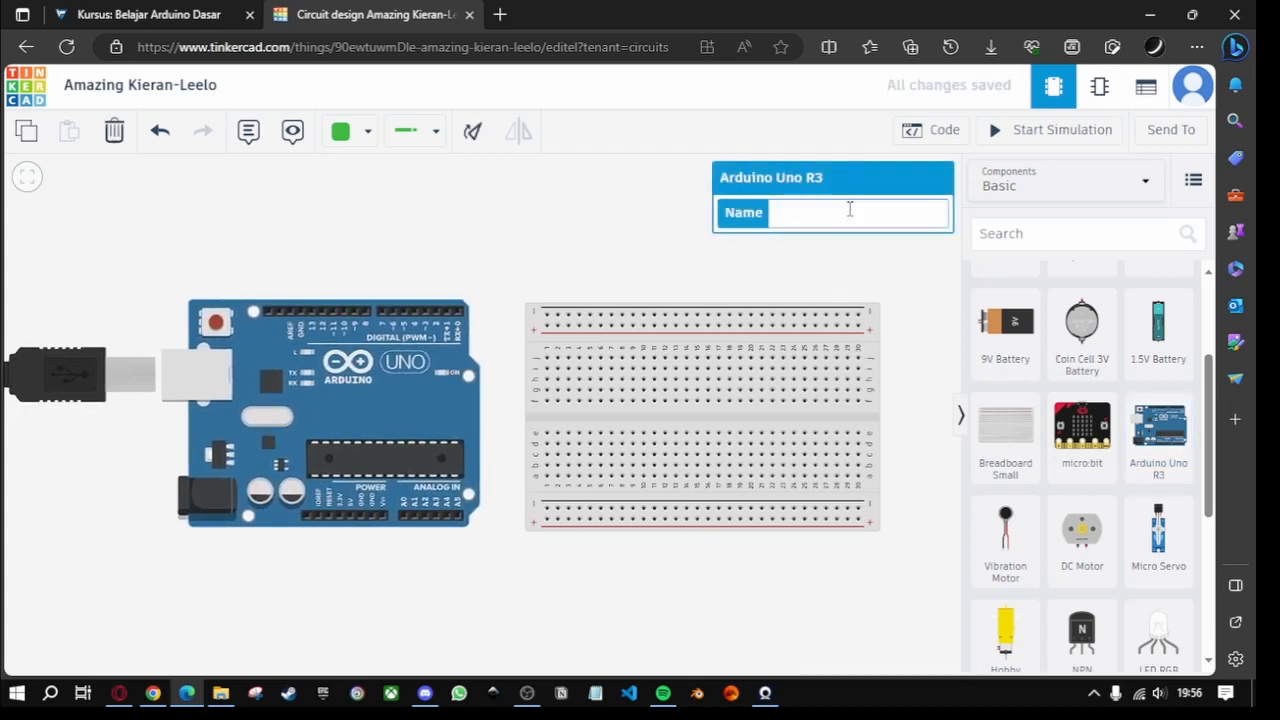
text(Arduino1)
click(869, 270)
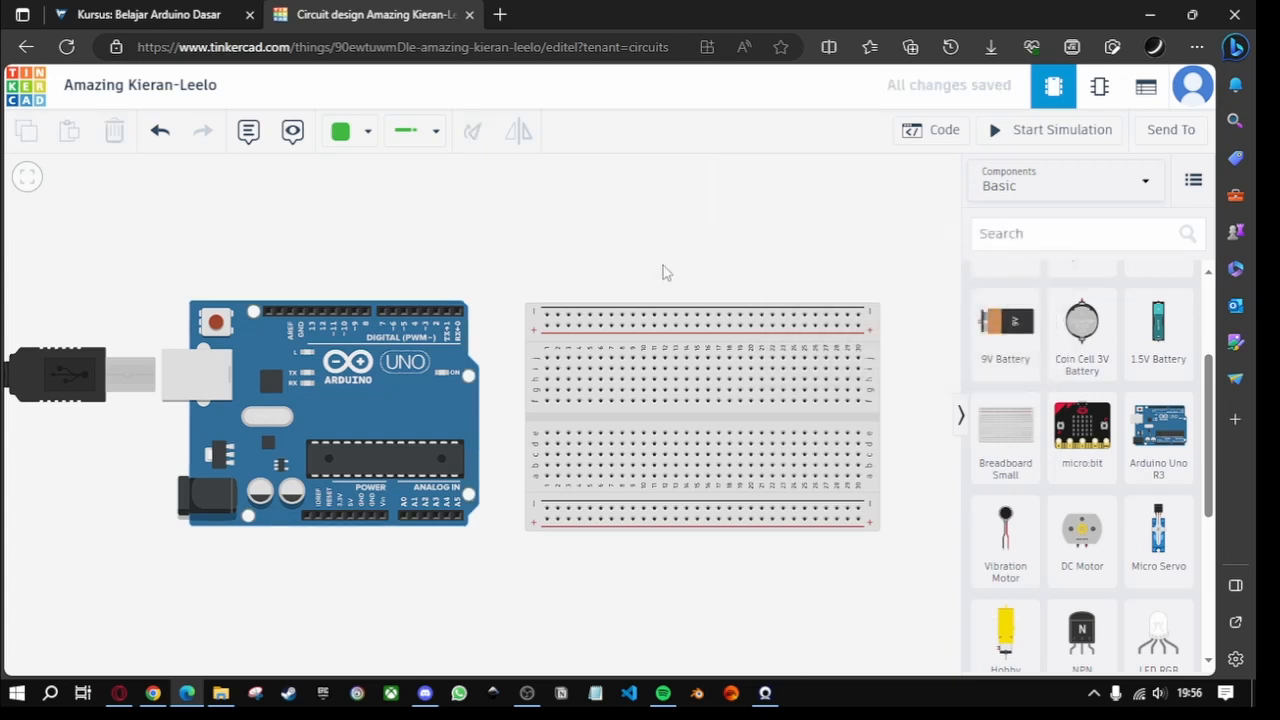
mouse_move(618, 262)
mouse_down()
mouse_move(686, 262)
mouse_move(643, 262)
mouse_move(663, 275)
mouse_move(632, 281)
mouse_up()
scroll(643, 279, down, 1)
scroll(643, 279, up, 1)
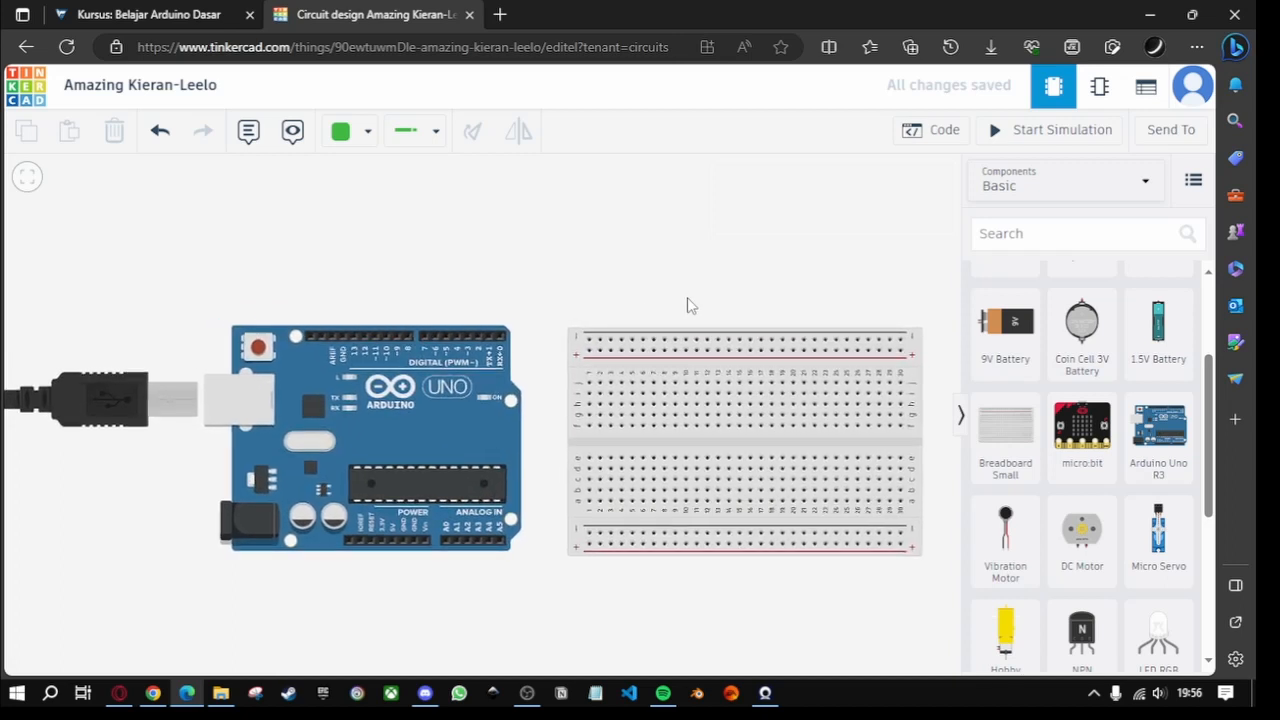
scroll(652, 294, up, 2)
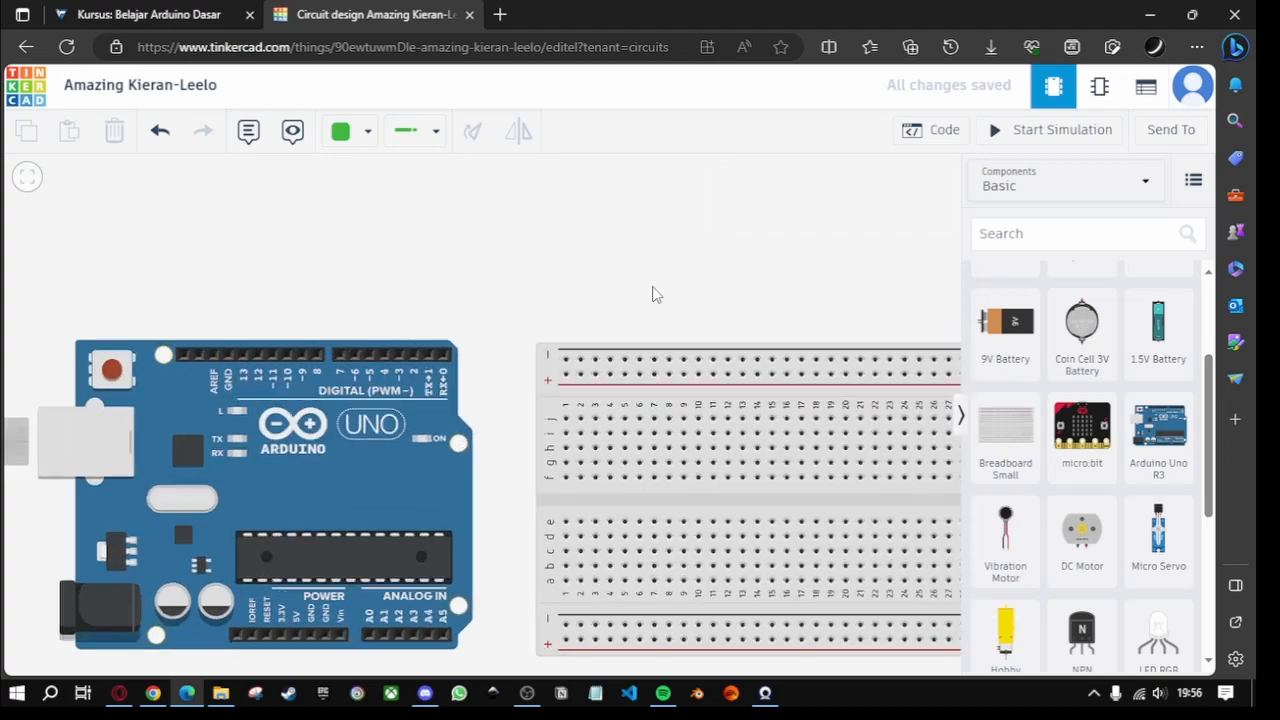
scroll(652, 294, down, 2)
scroll(652, 294, up, 1)
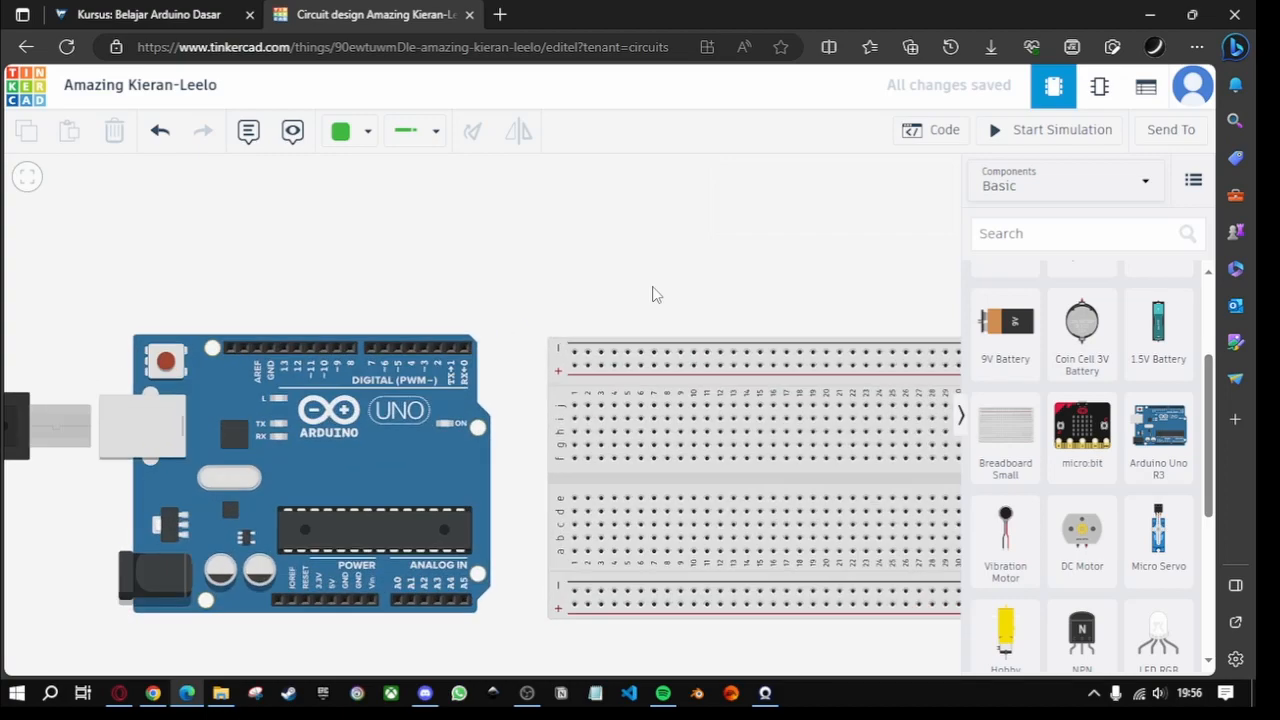
scroll(652, 294, down, 1)
scroll(652, 294, down, 1)
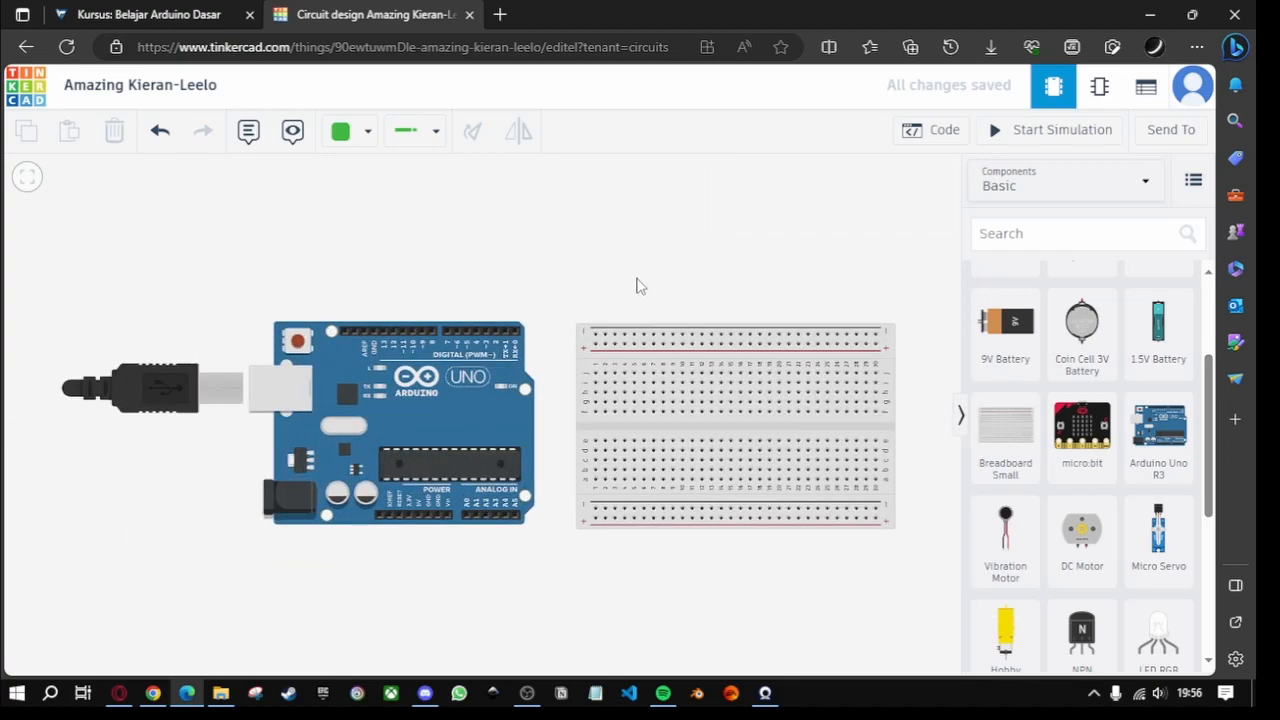
drag(665, 269, 677, 311)
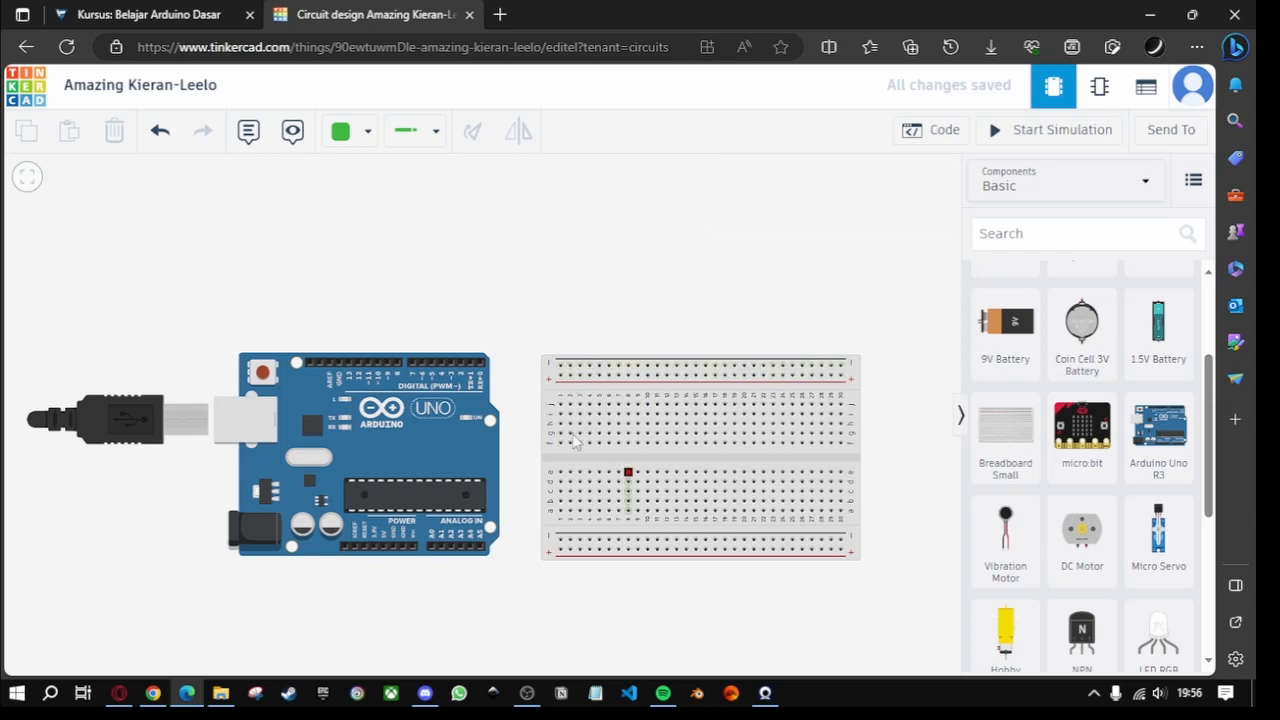
Step: Place a red LED on the breadboard with its legs in row j, columns 12 and 13
scroll(1116, 490, up, 2)
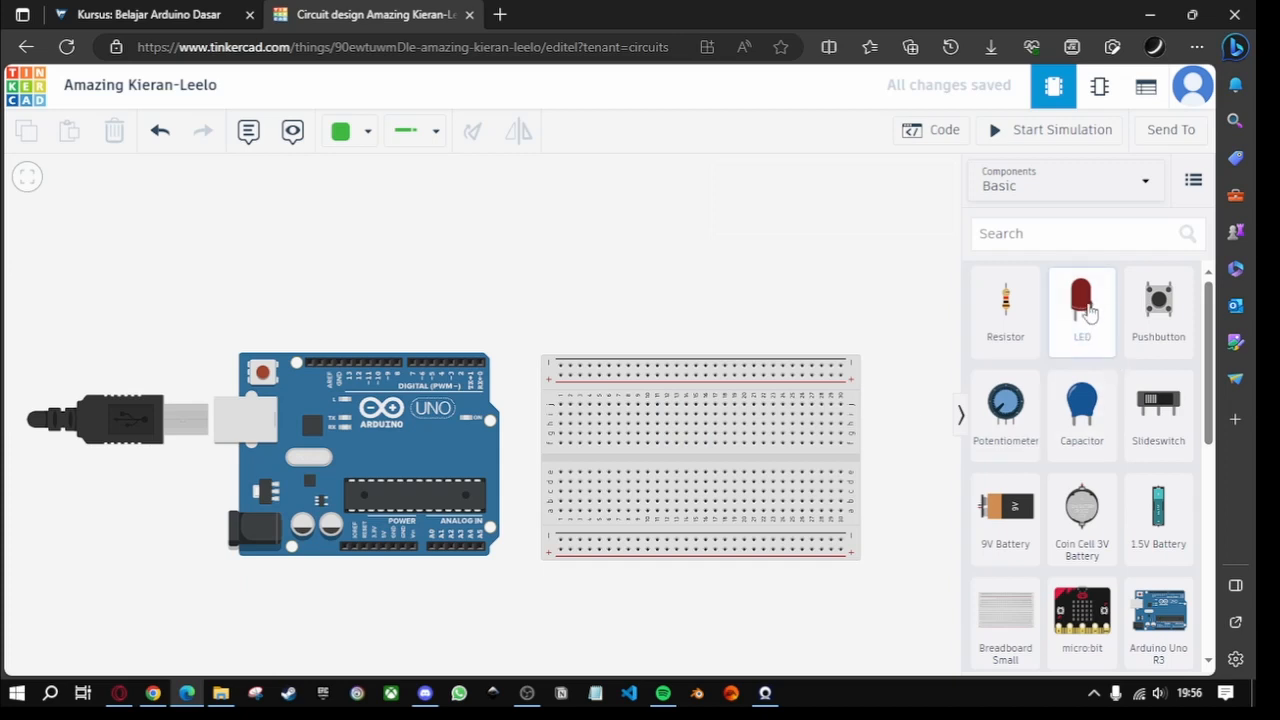
drag(1090, 313, 675, 412)
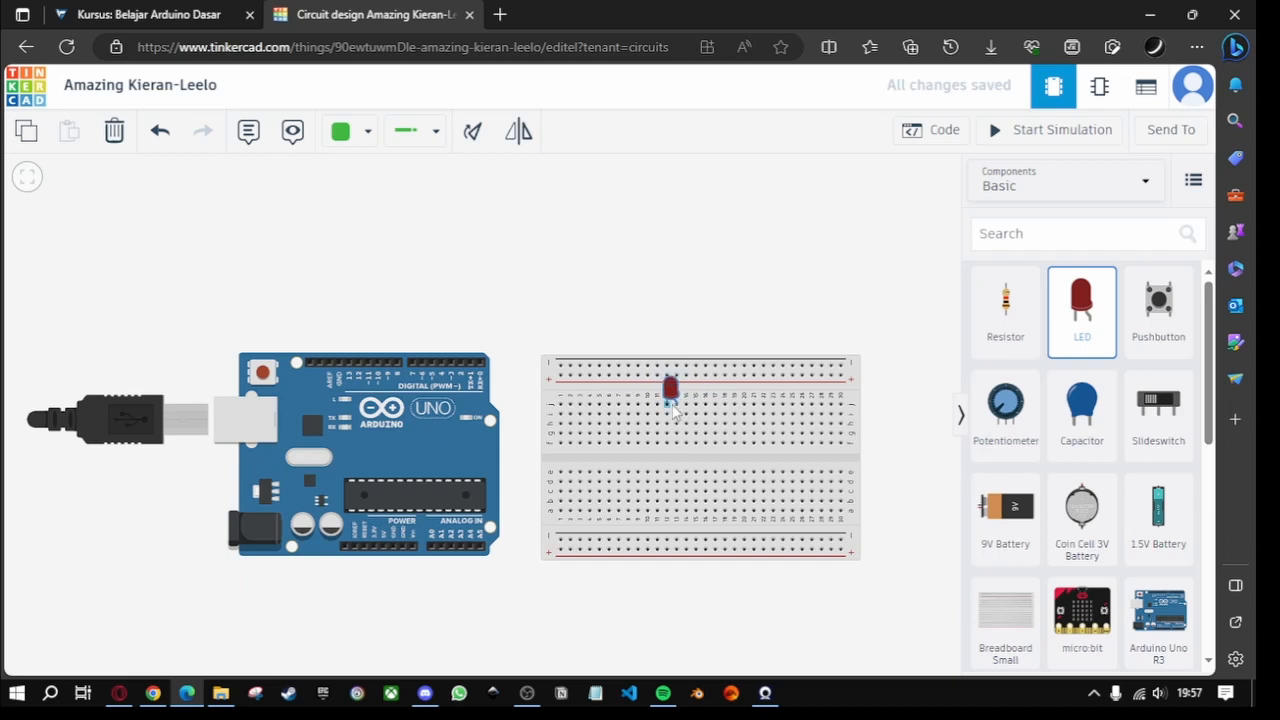
click(669, 406)
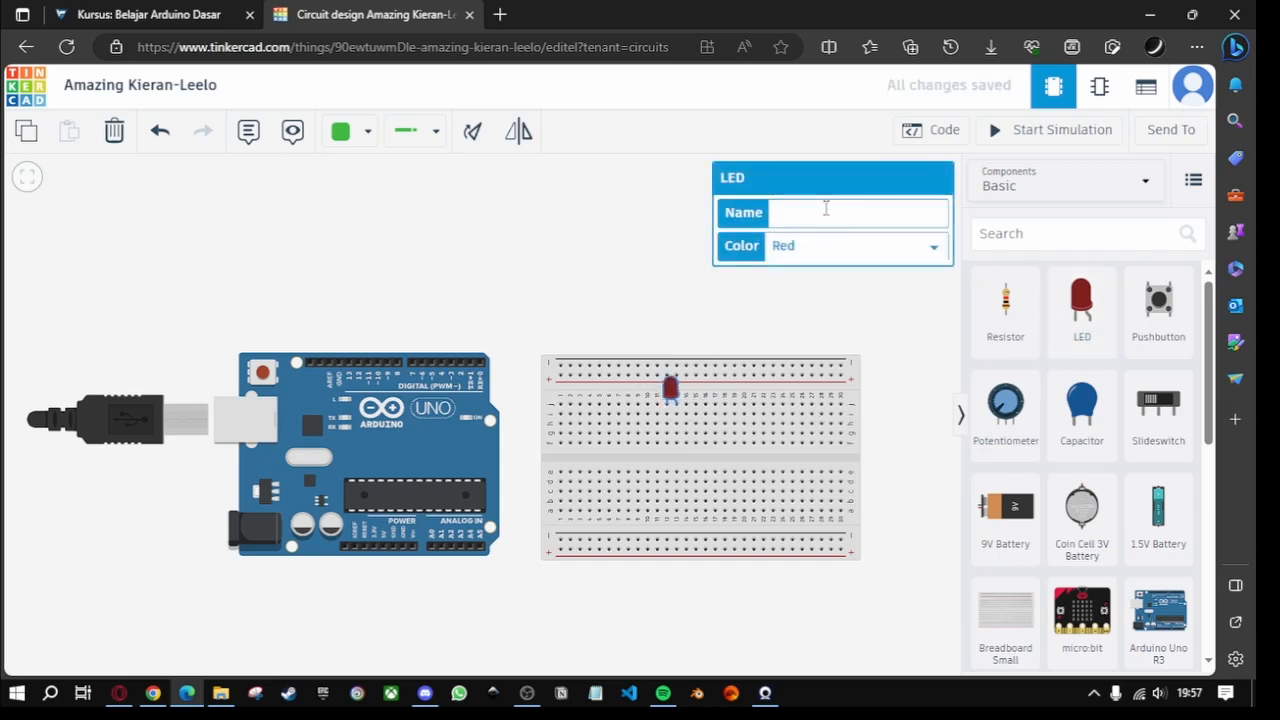
click(858, 318)
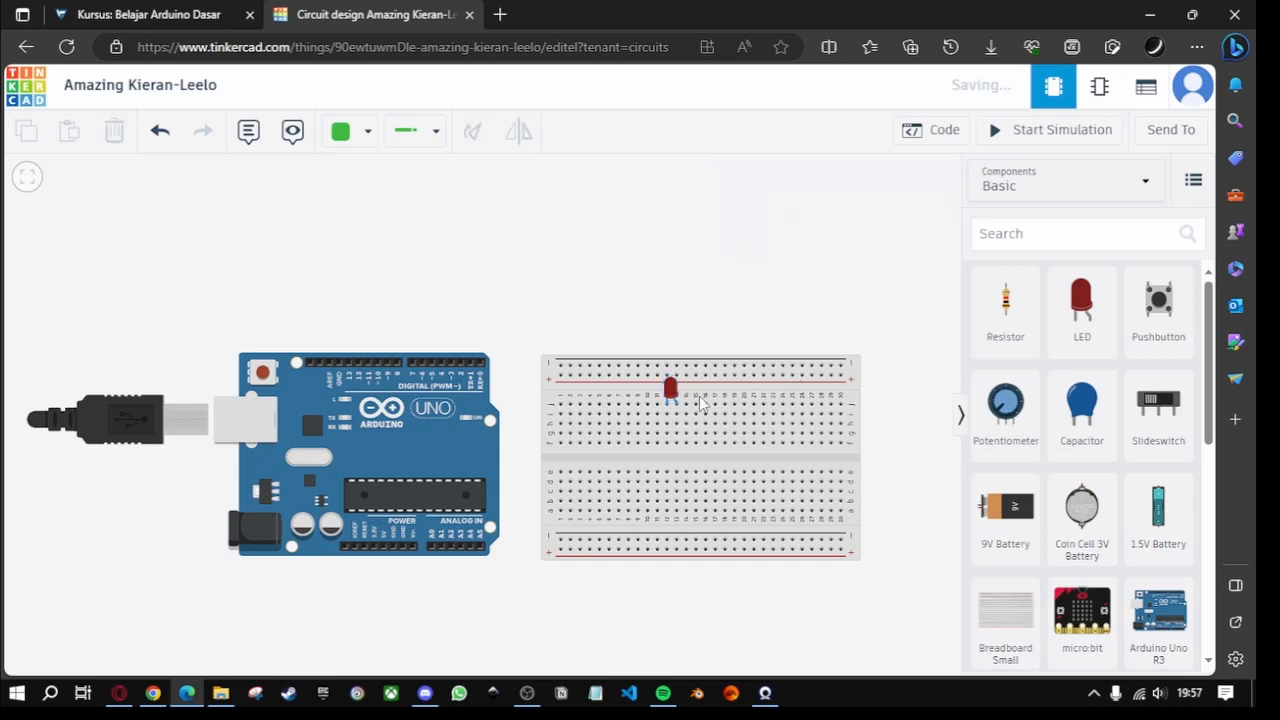
Step: Examine the LED's legs in the breadboard holes up close to tell the anode from the cathode
scroll(675, 428, up, 4)
scroll(675, 428, up, 2)
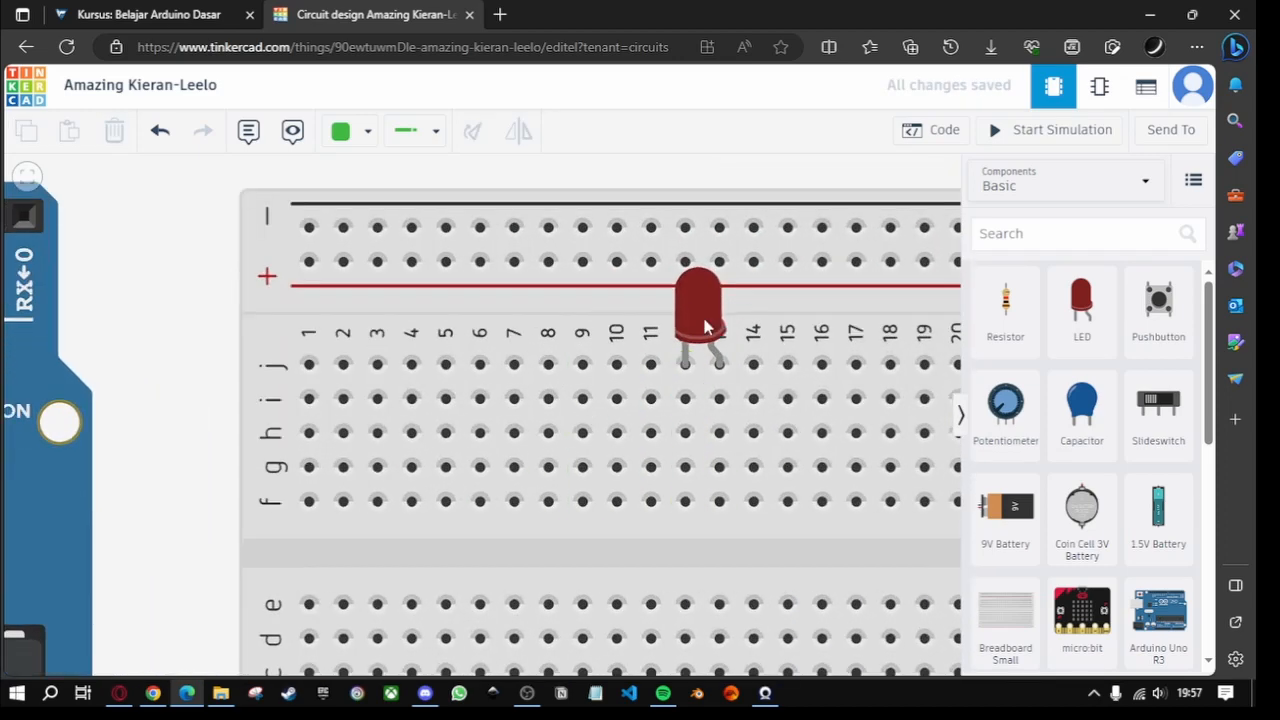
drag(714, 163, 601, 205)
click(639, 402)
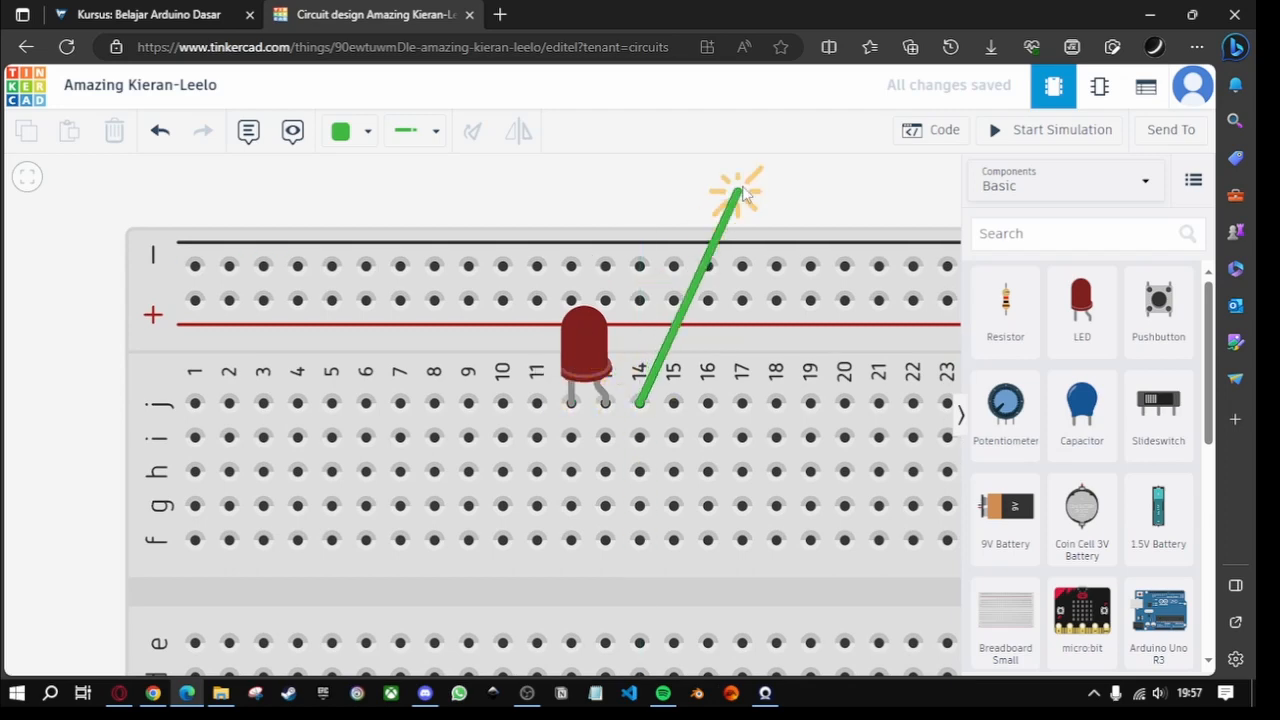
key(Escape)
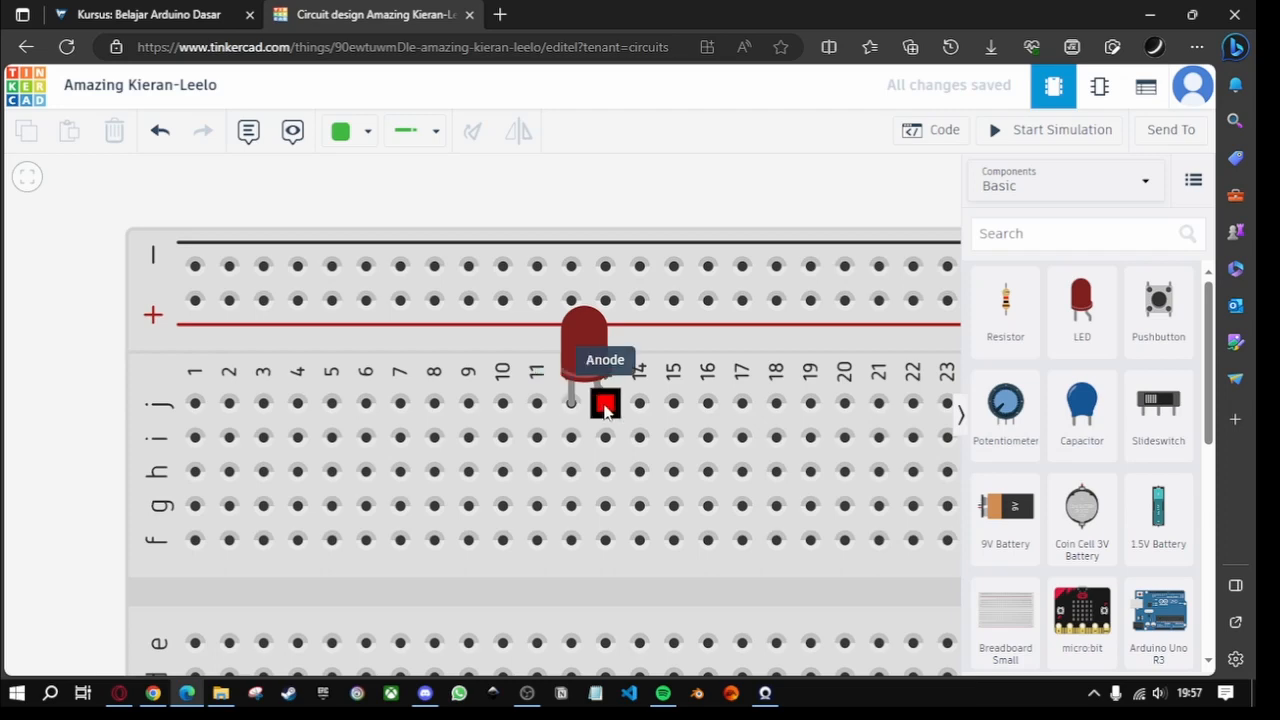
Step: Draw a green wire from row i, column 12 of the breadboard, routed above the Arduino, to the digital-side GND pin
scroll(634, 194, down, 5)
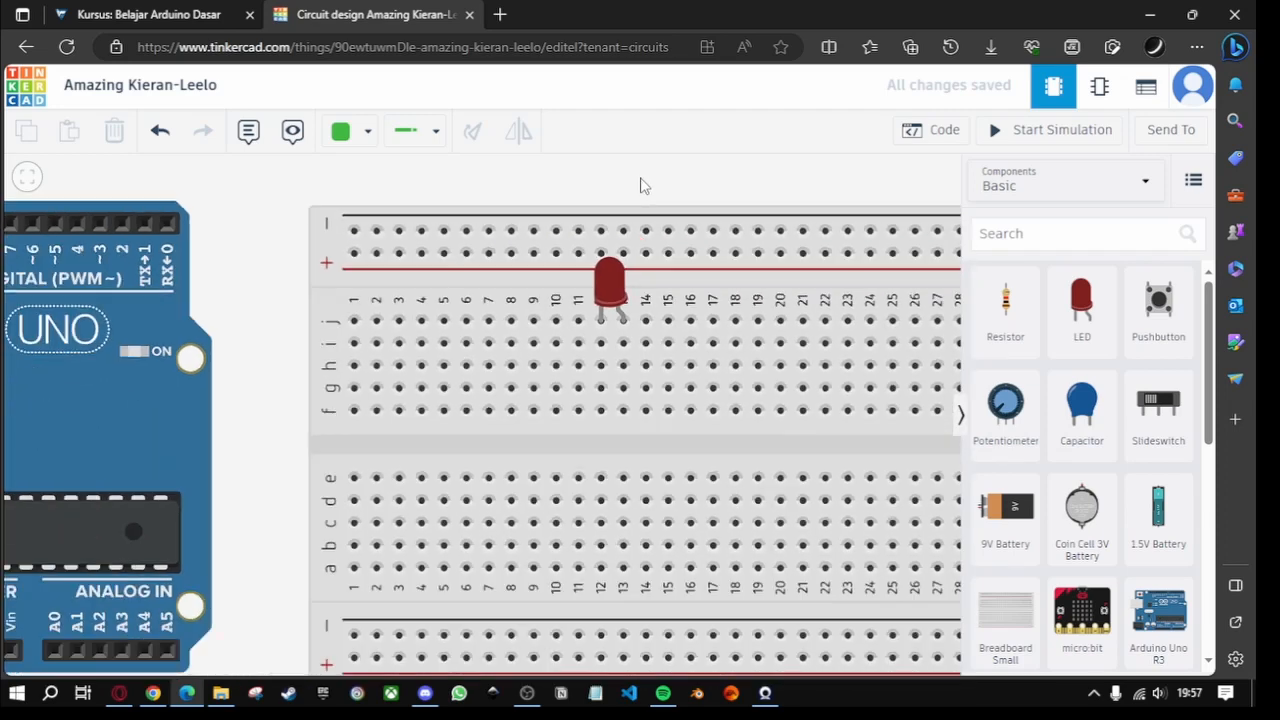
scroll(640, 190, down, 3)
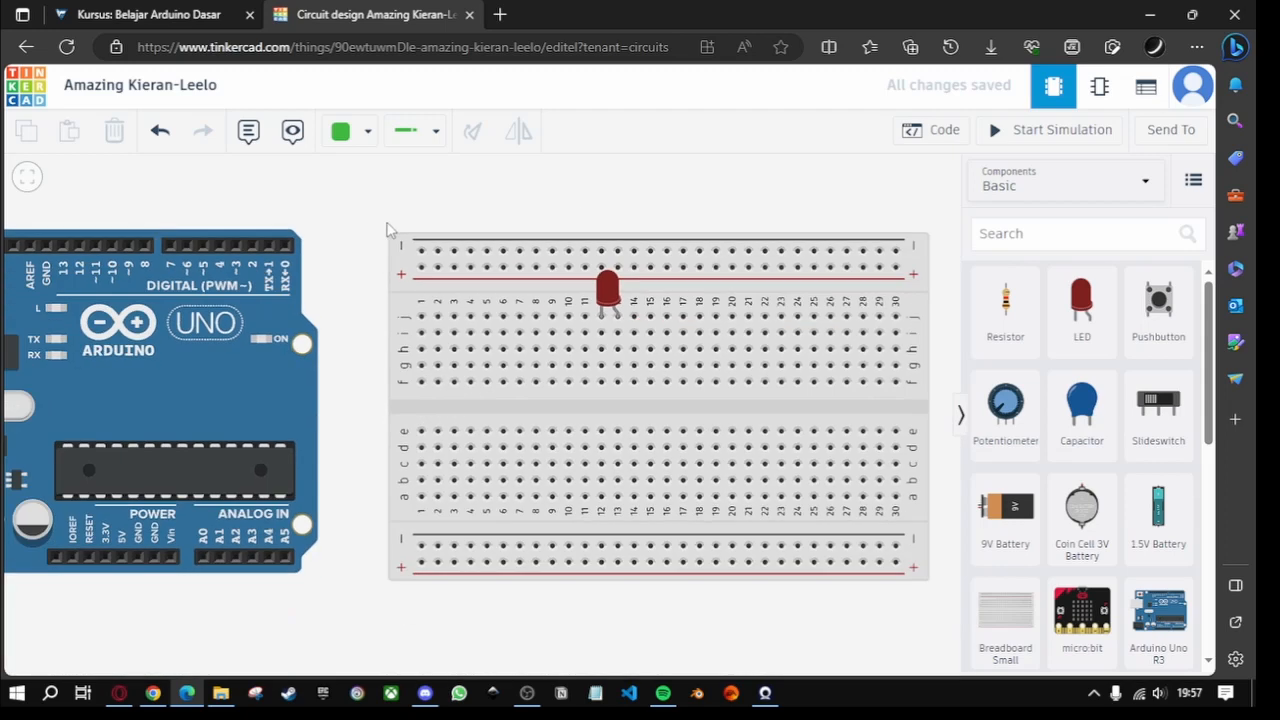
drag(325, 246, 346, 277)
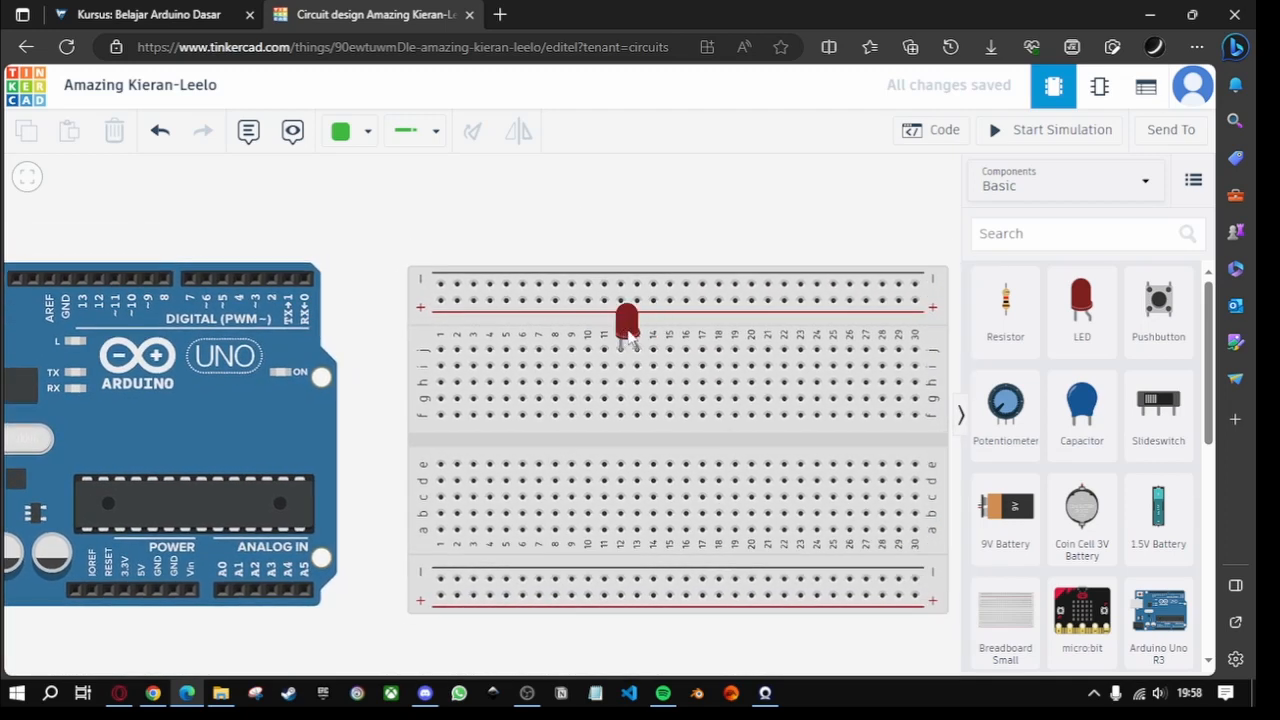
drag(390, 243, 466, 243)
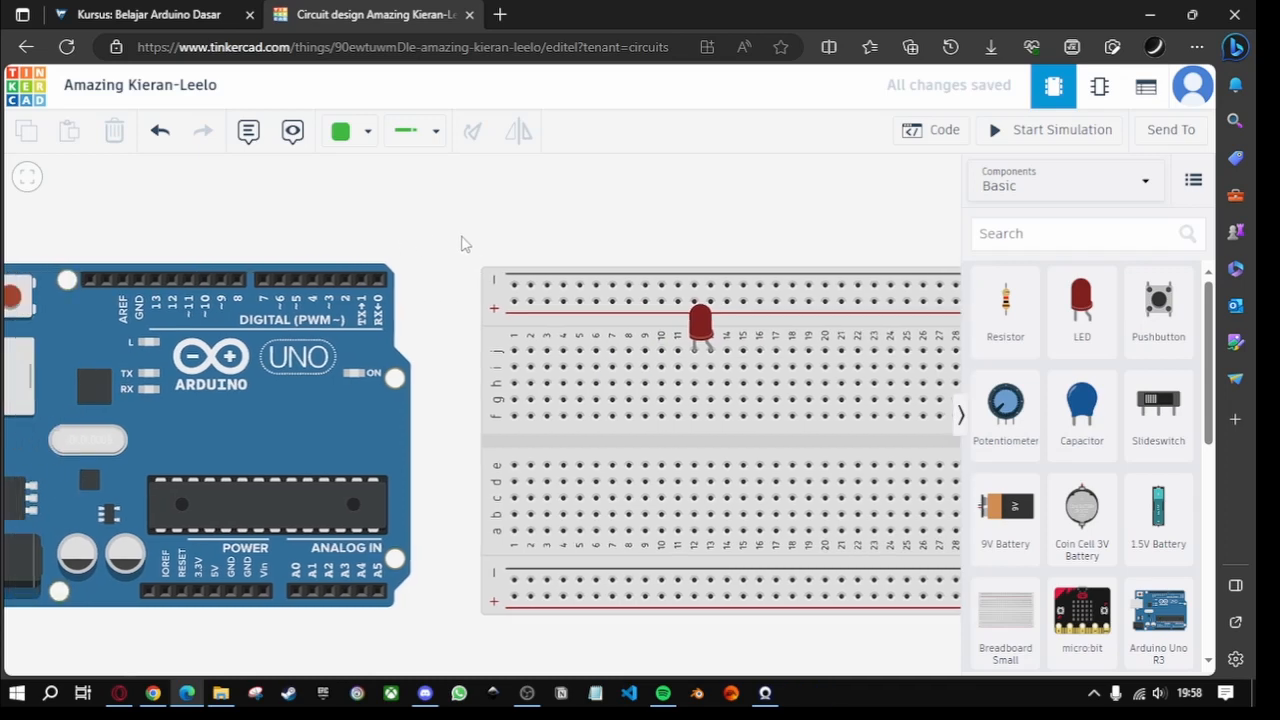
click(697, 348)
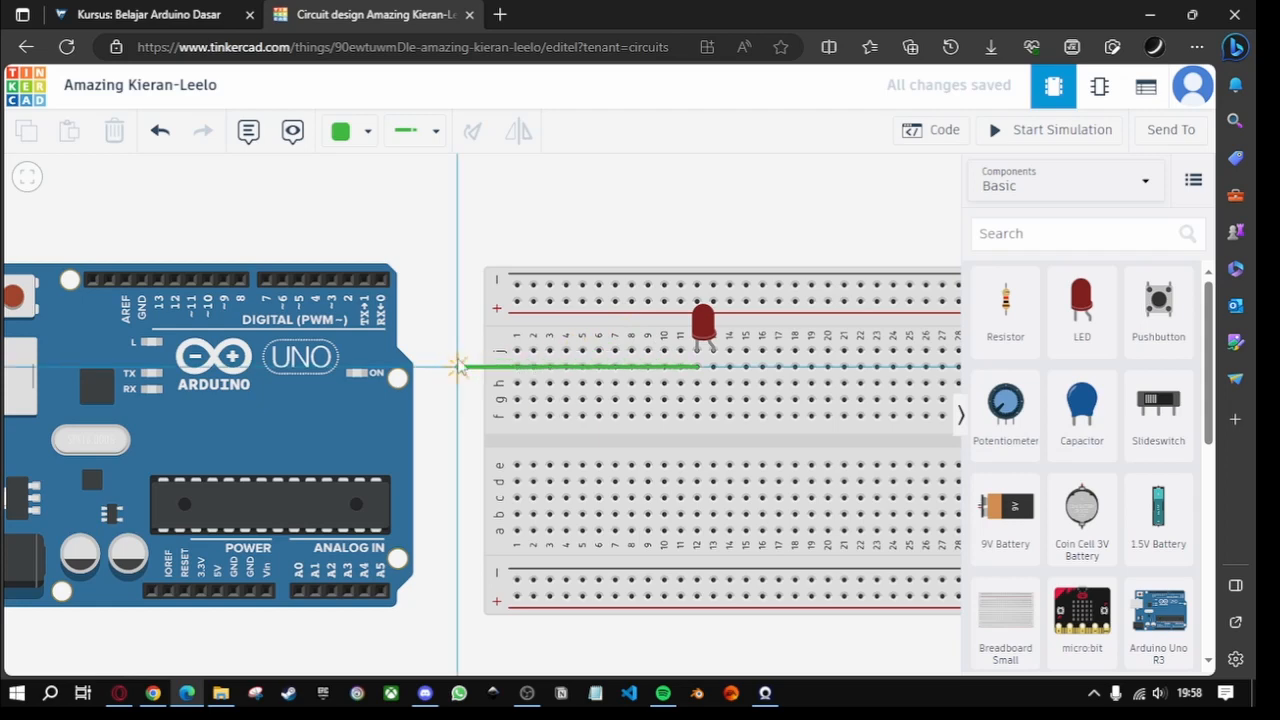
click(457, 367)
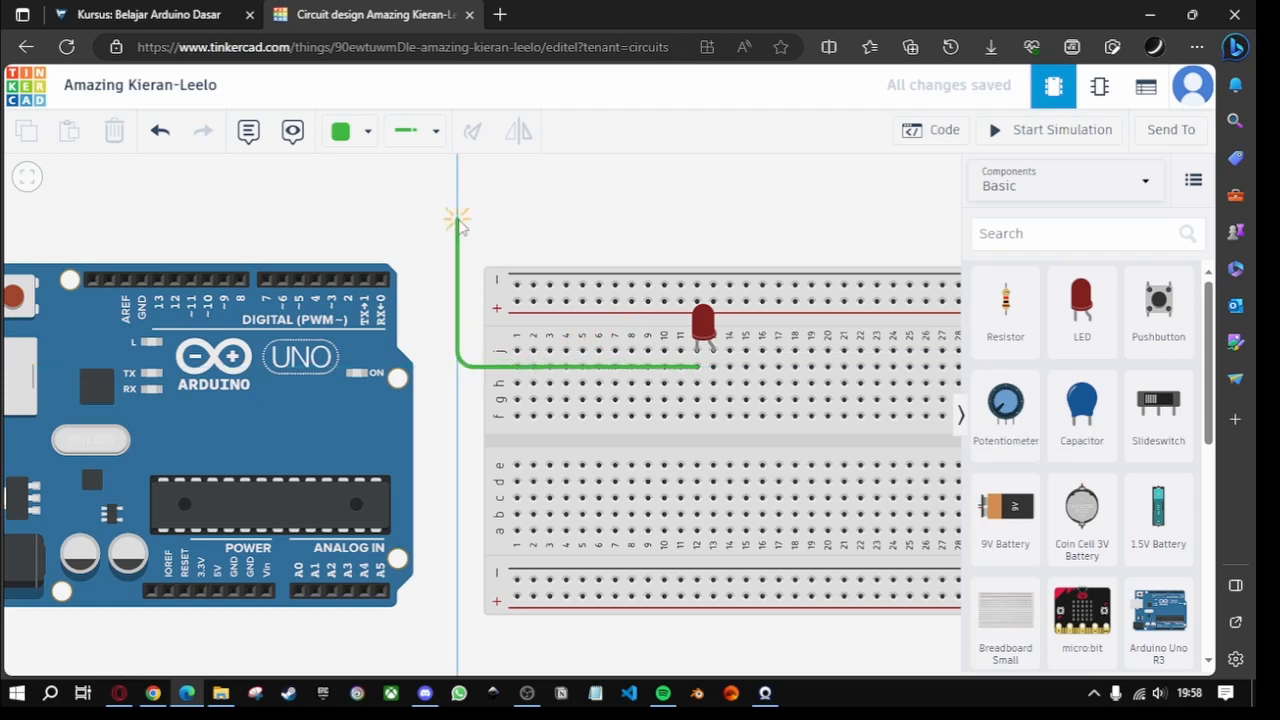
click(458, 220)
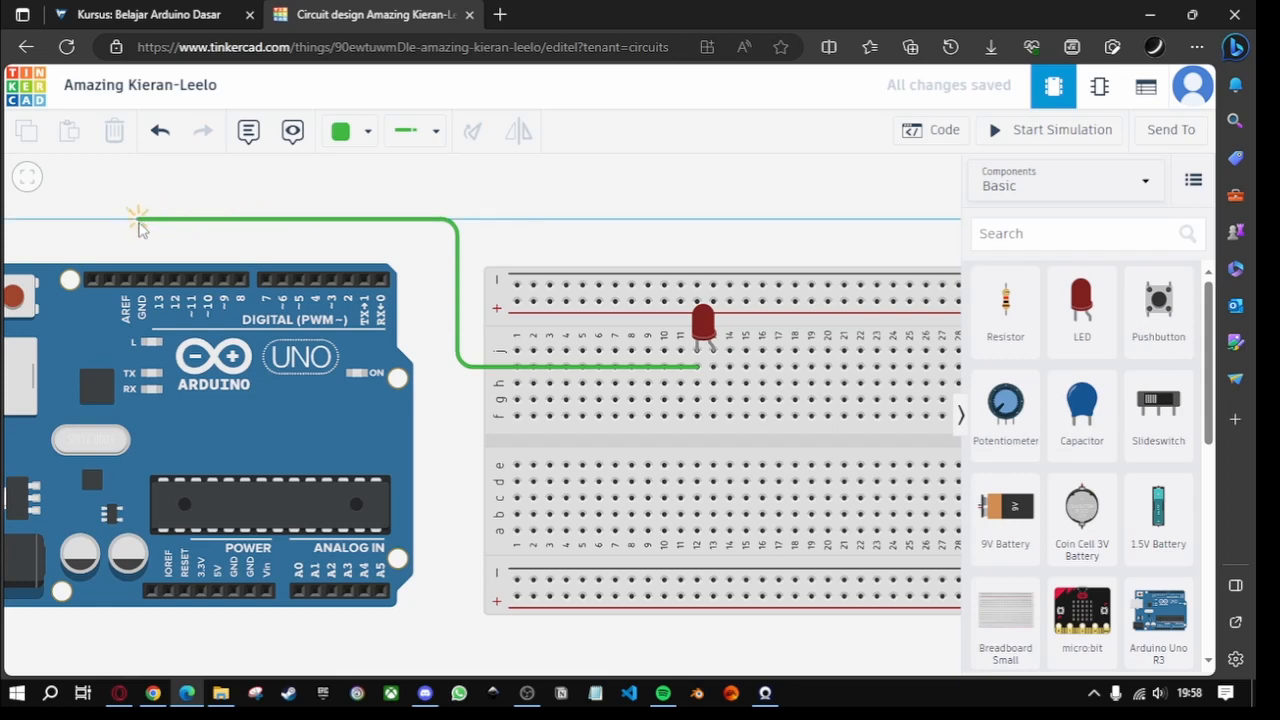
click(138, 224)
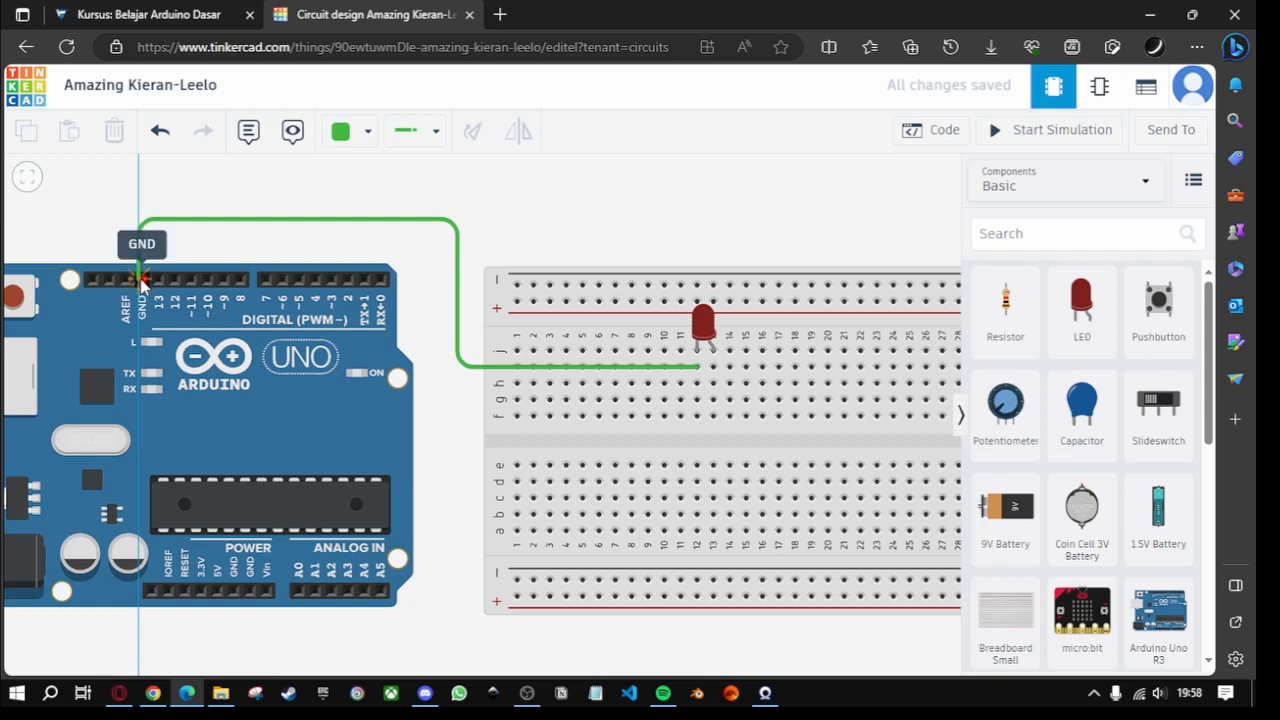
click(141, 281)
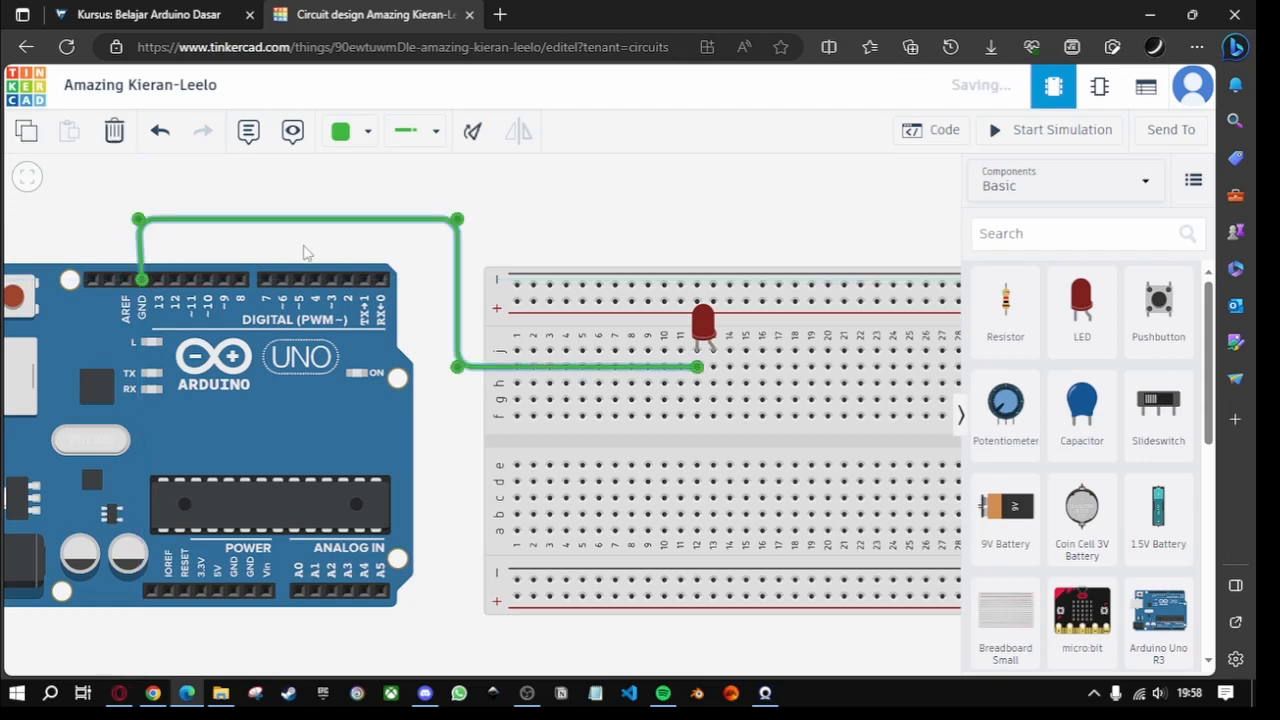
Step: Straighten the wire's end segment by aligning its corner point vertically above the Arduino's GND pin
click(148, 232)
drag(138, 224, 142, 220)
click(194, 245)
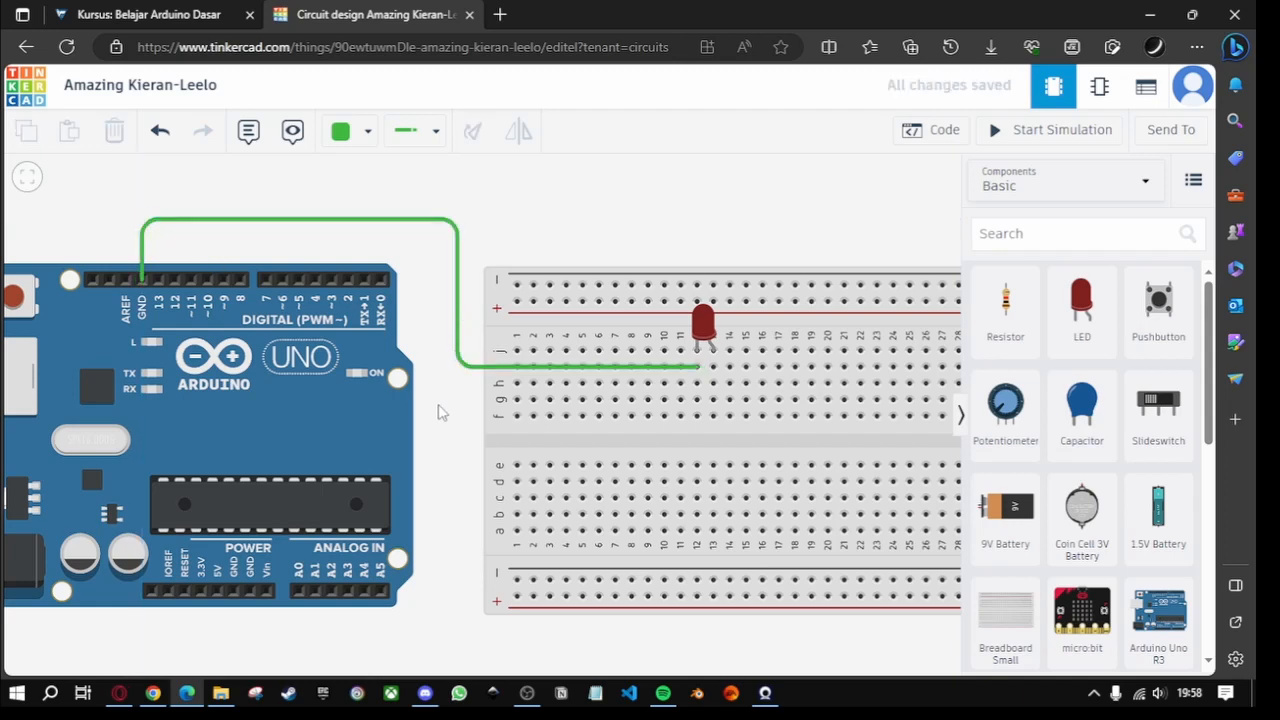
Step: Change the colour of the wire between the Arduino's GND pin and the LED to black
drag(441, 412, 480, 437)
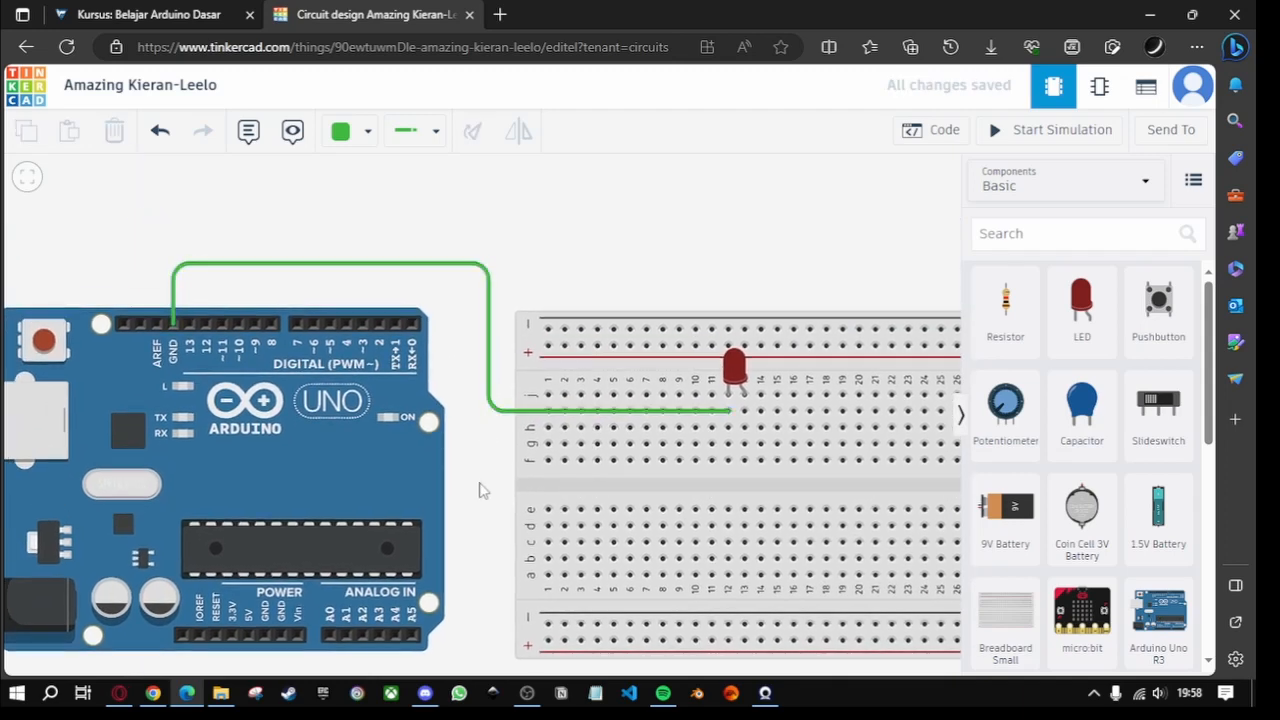
drag(480, 490, 520, 494)
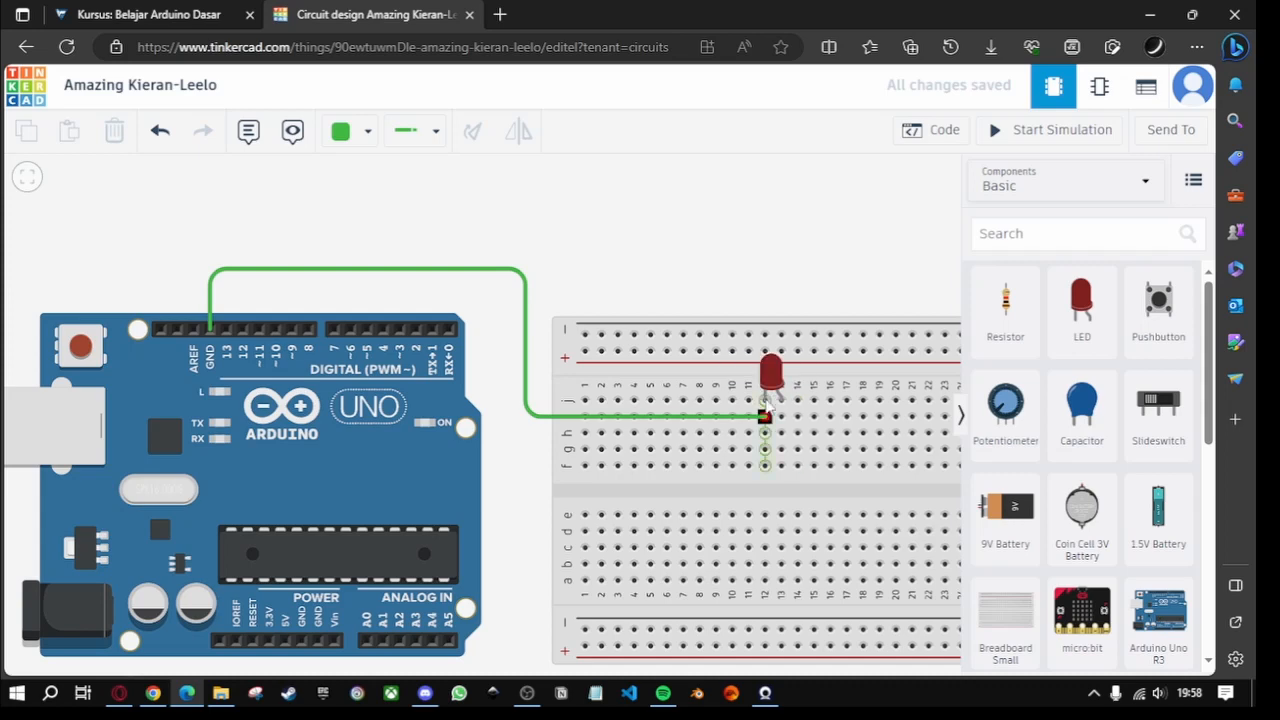
click(211, 330)
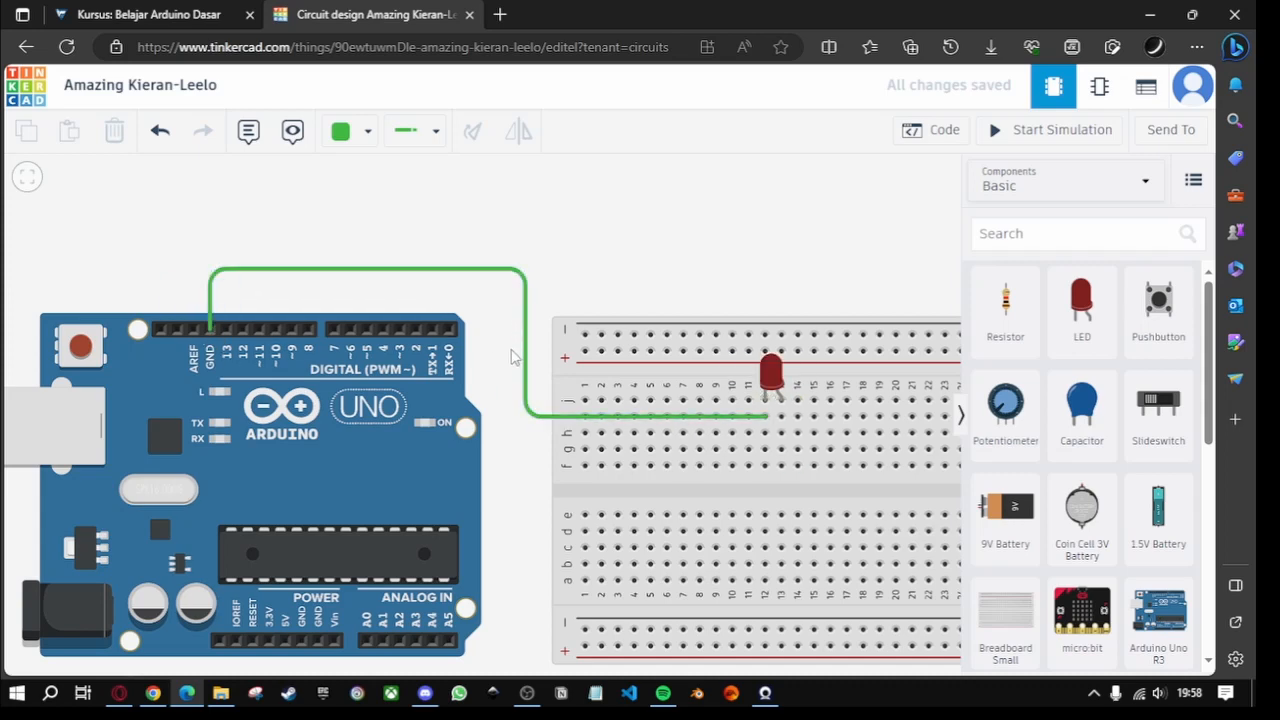
scroll(516, 370, up, 1)
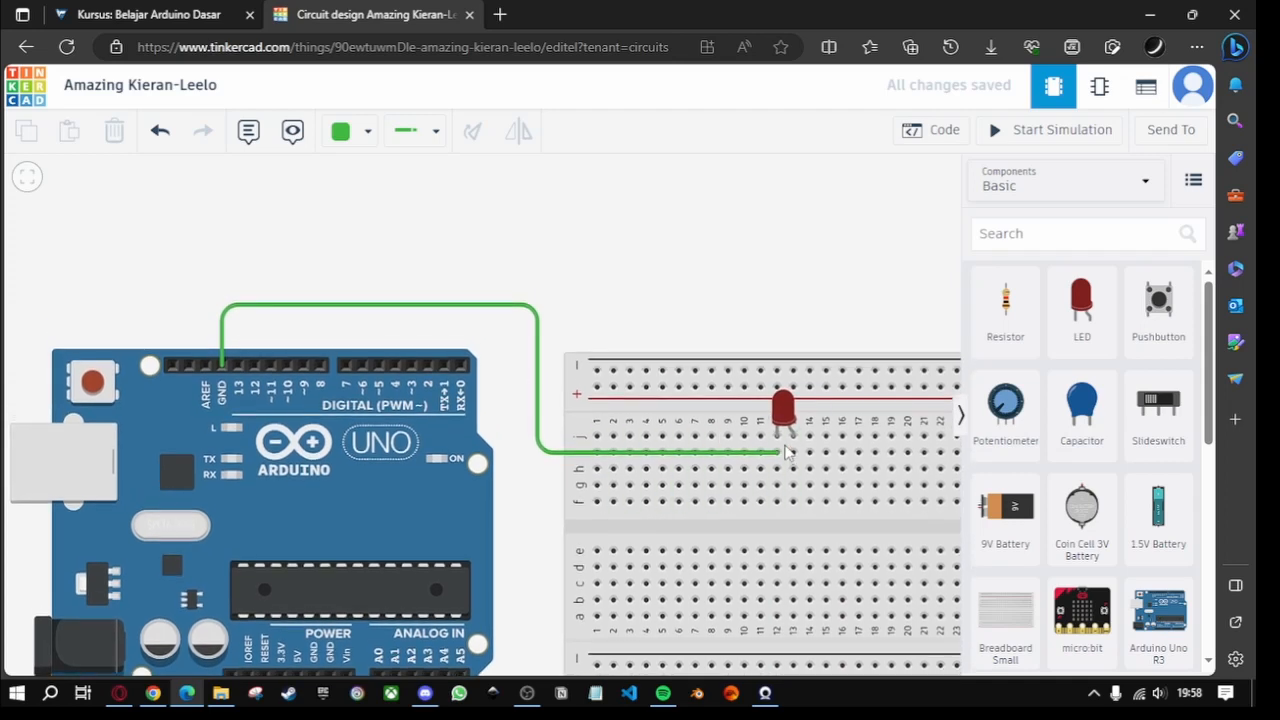
drag(538, 264, 581, 246)
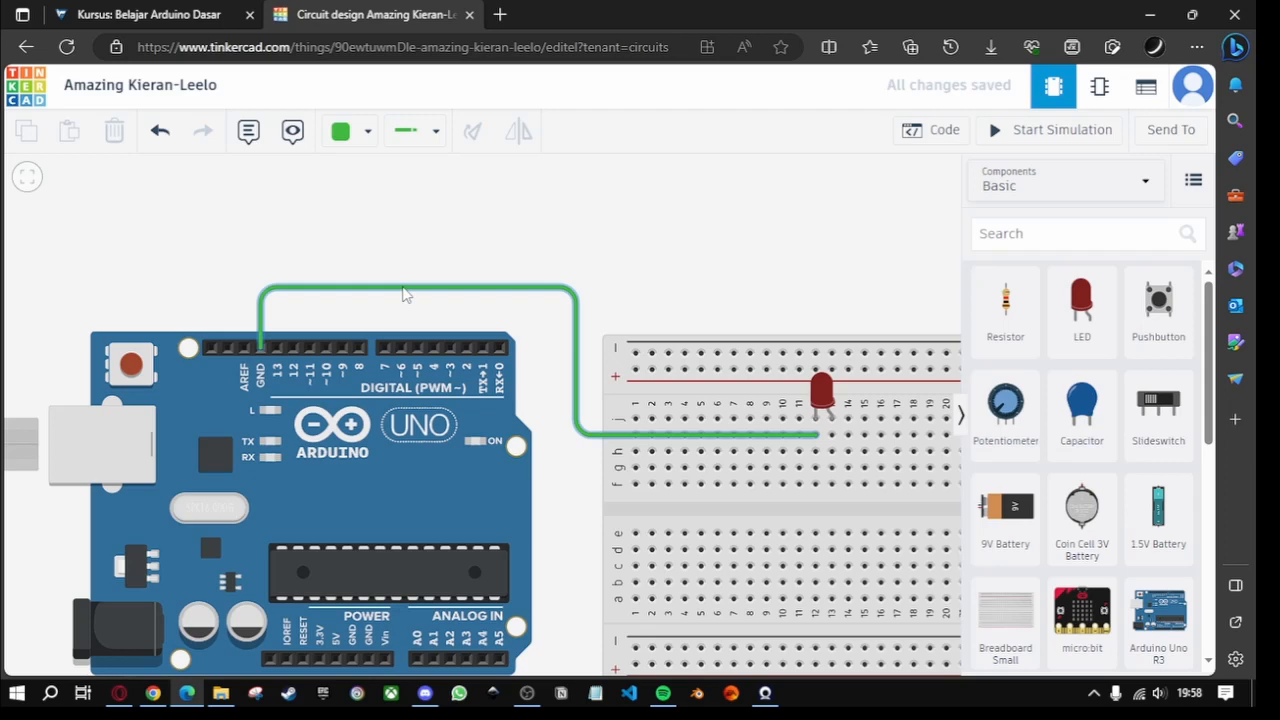
click(478, 292)
click(357, 140)
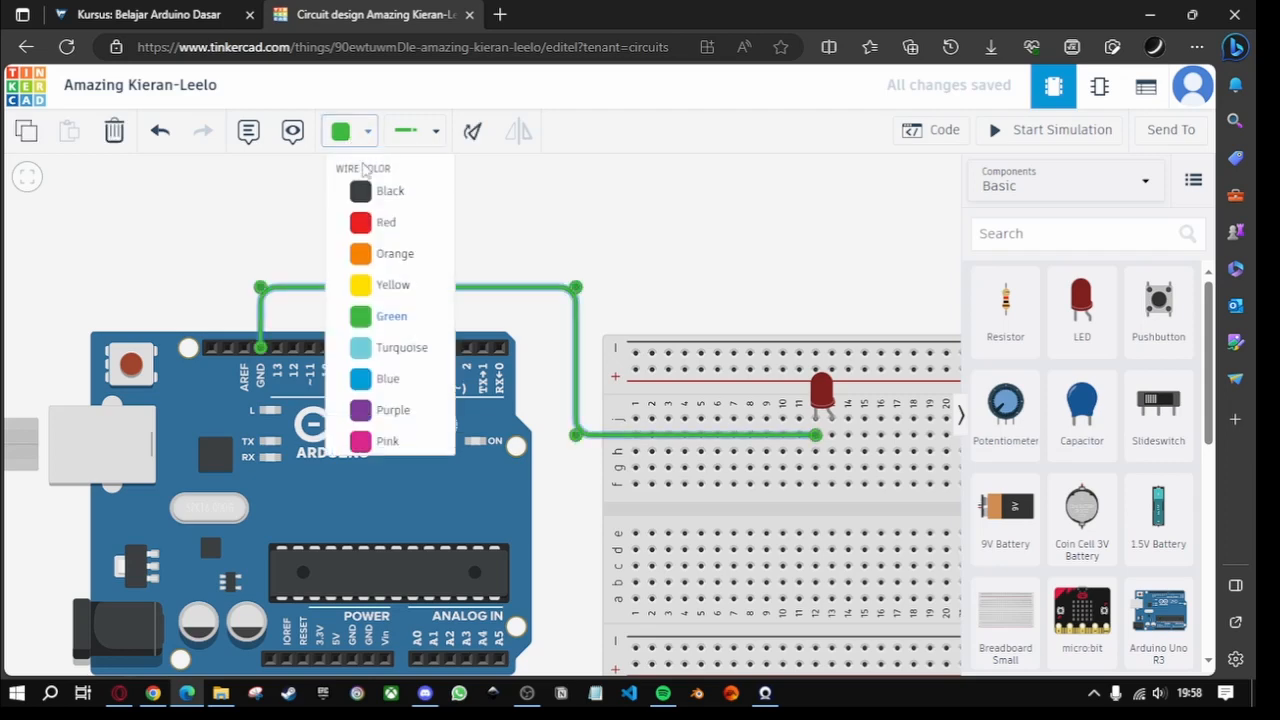
click(372, 192)
click(463, 200)
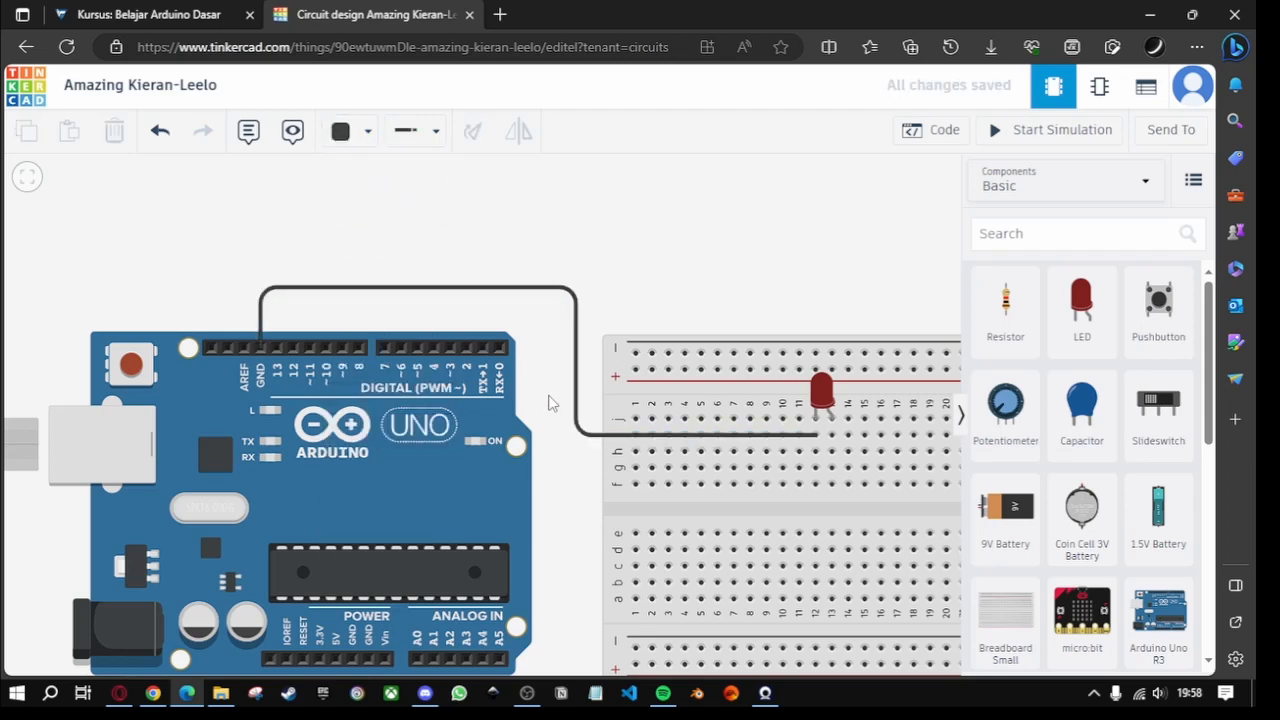
drag(563, 420, 503, 361)
click(690, 426)
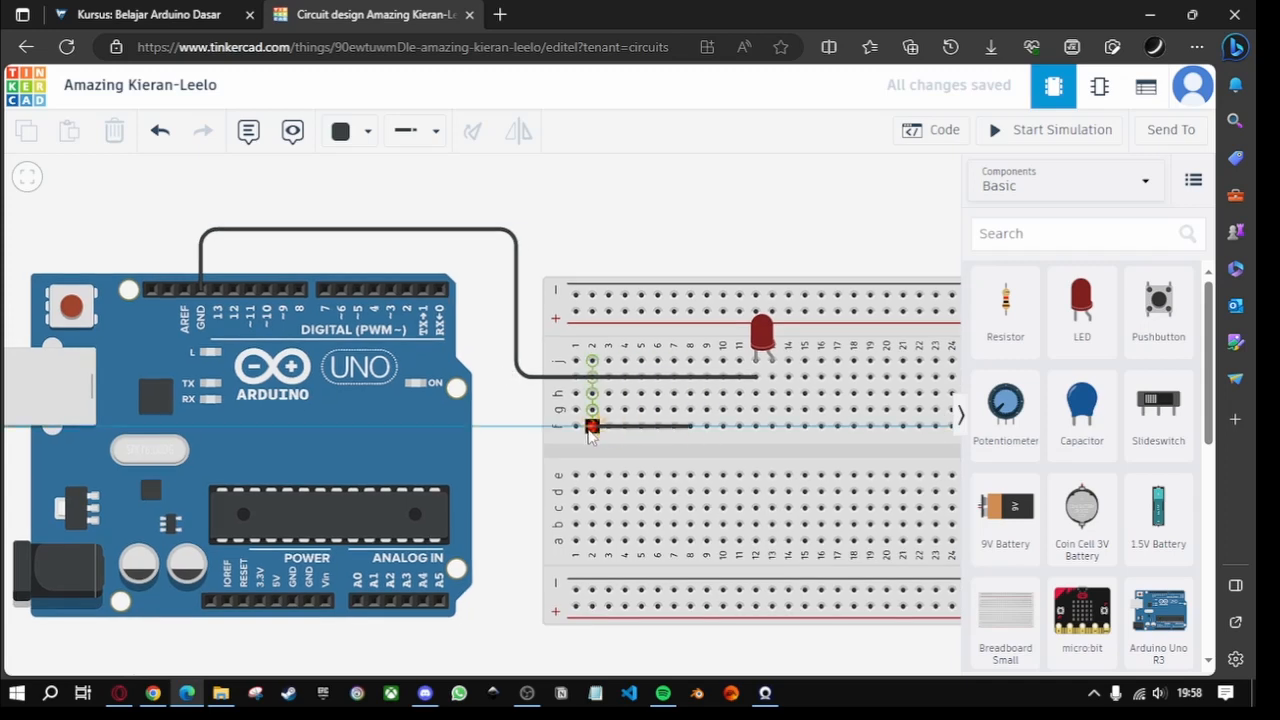
key(Escape)
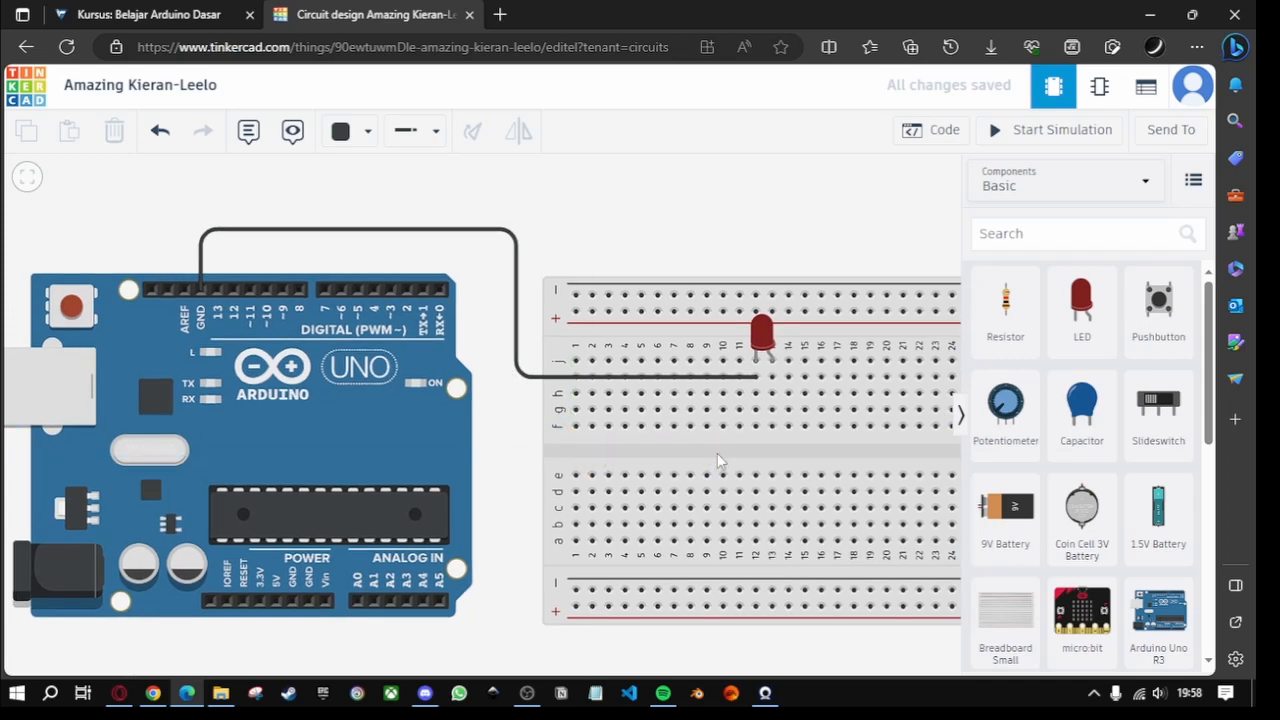
Step: Examine the circuit from the Arduino's USB connector along the GND wire to the LED on the breadboard
drag(783, 213, 686, 240)
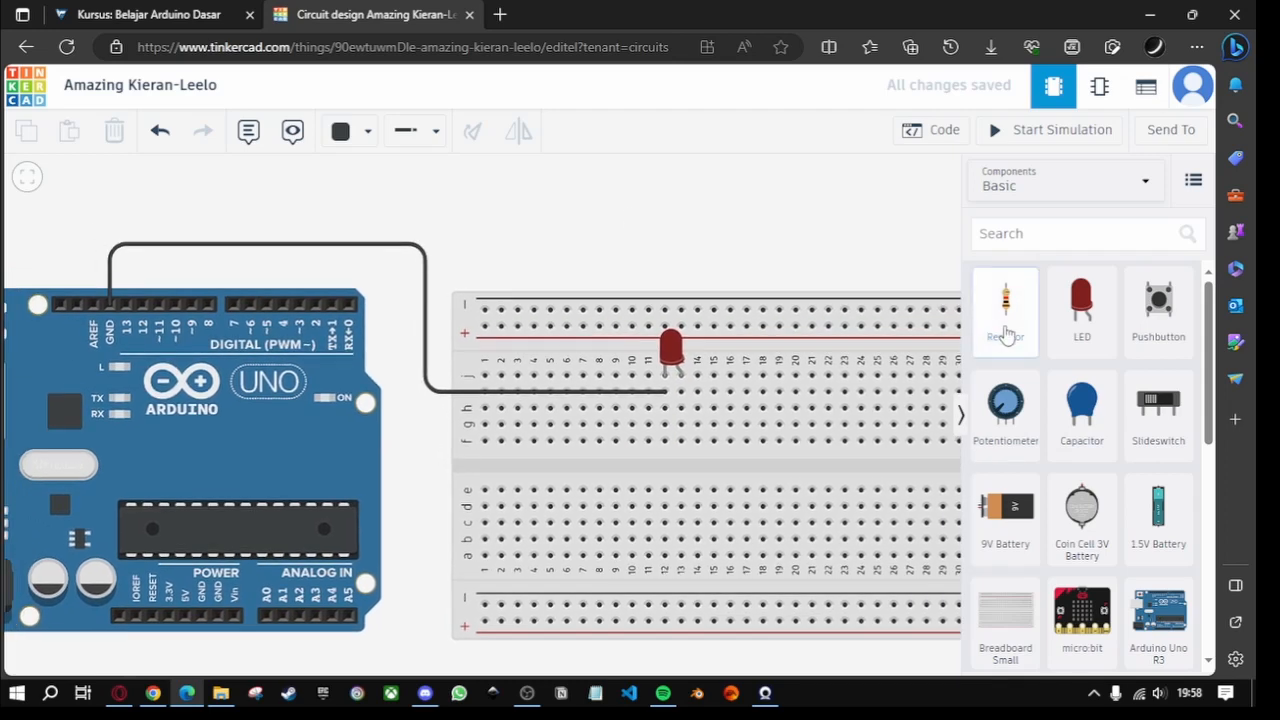
drag(762, 232, 618, 228)
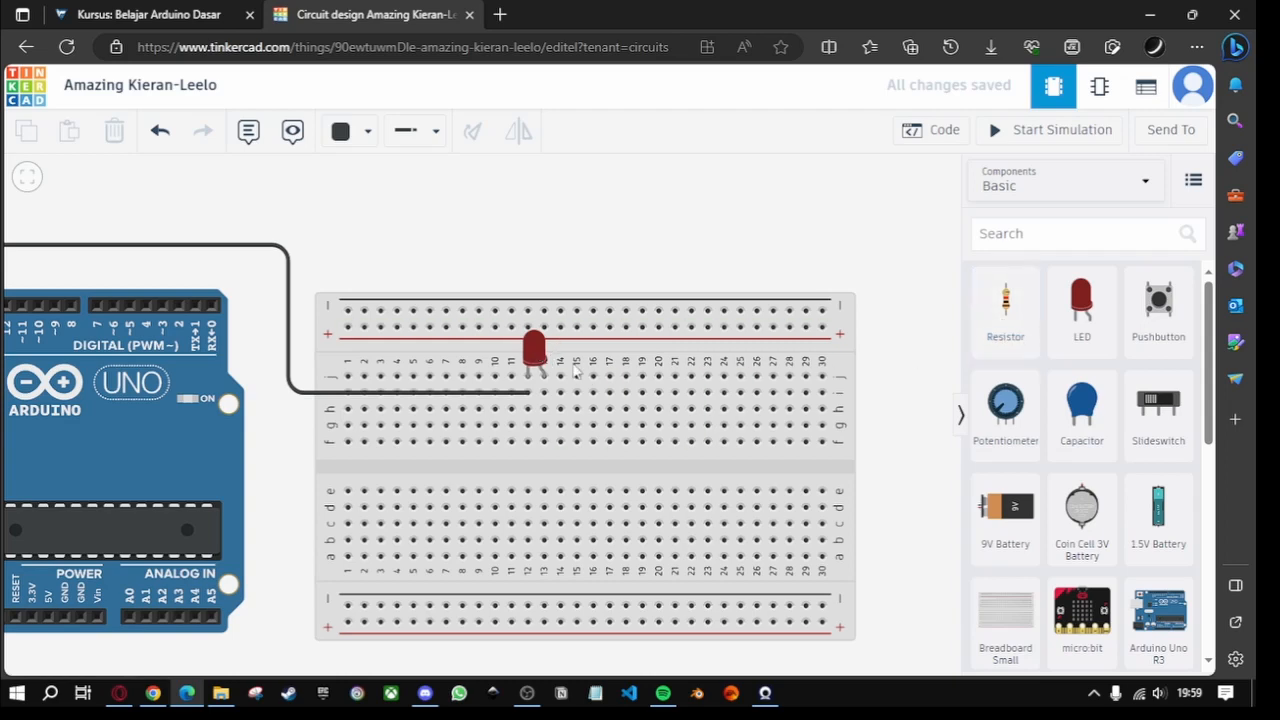
drag(451, 214, 770, 188)
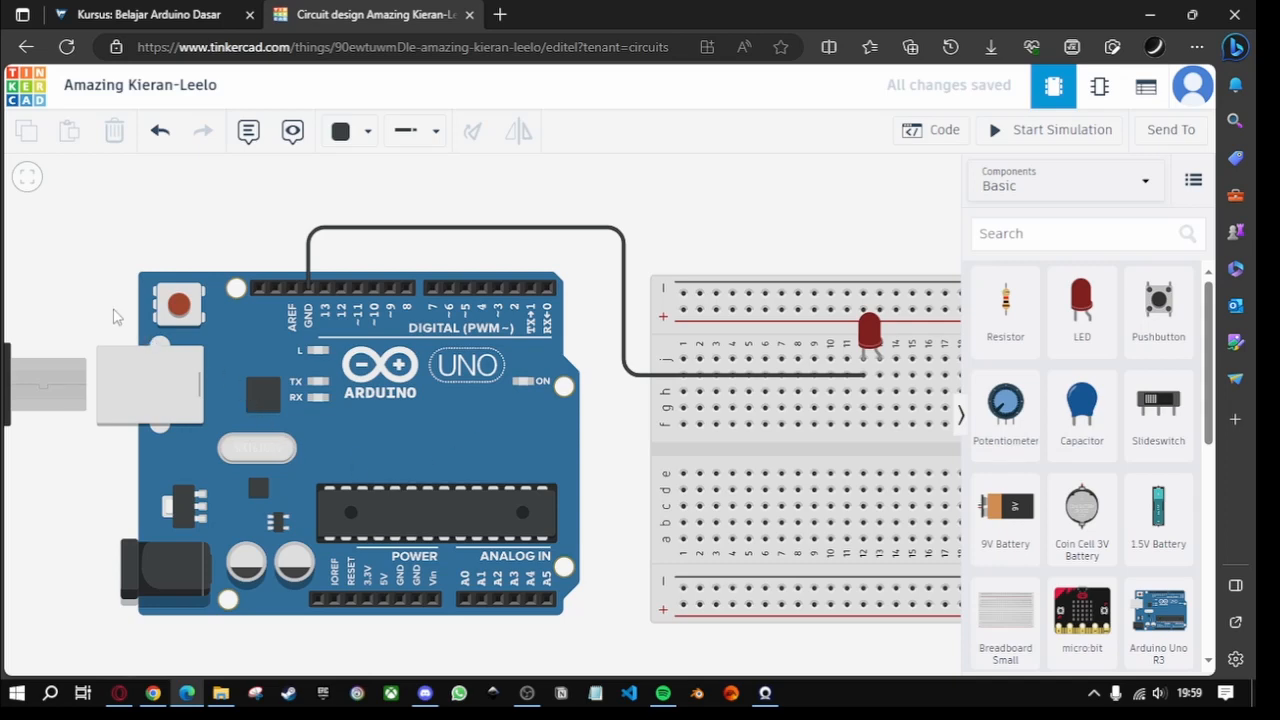
drag(113, 316, 277, 306)
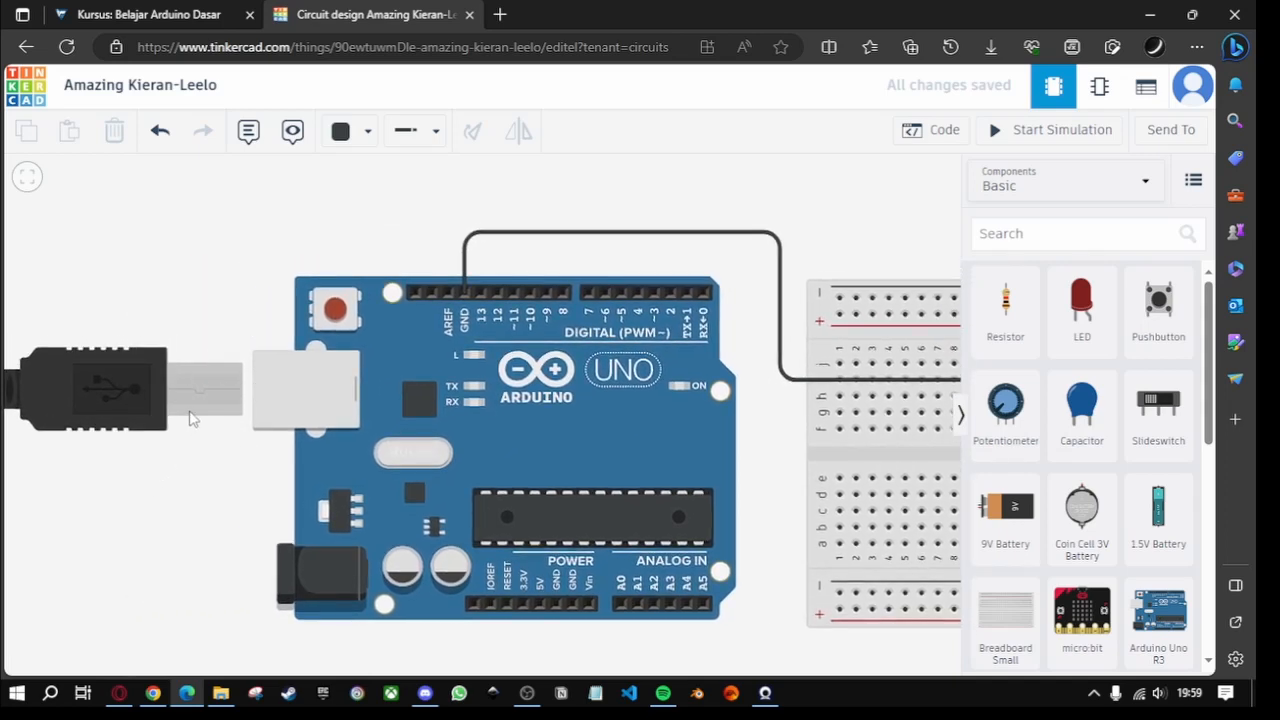
drag(229, 467, 148, 373)
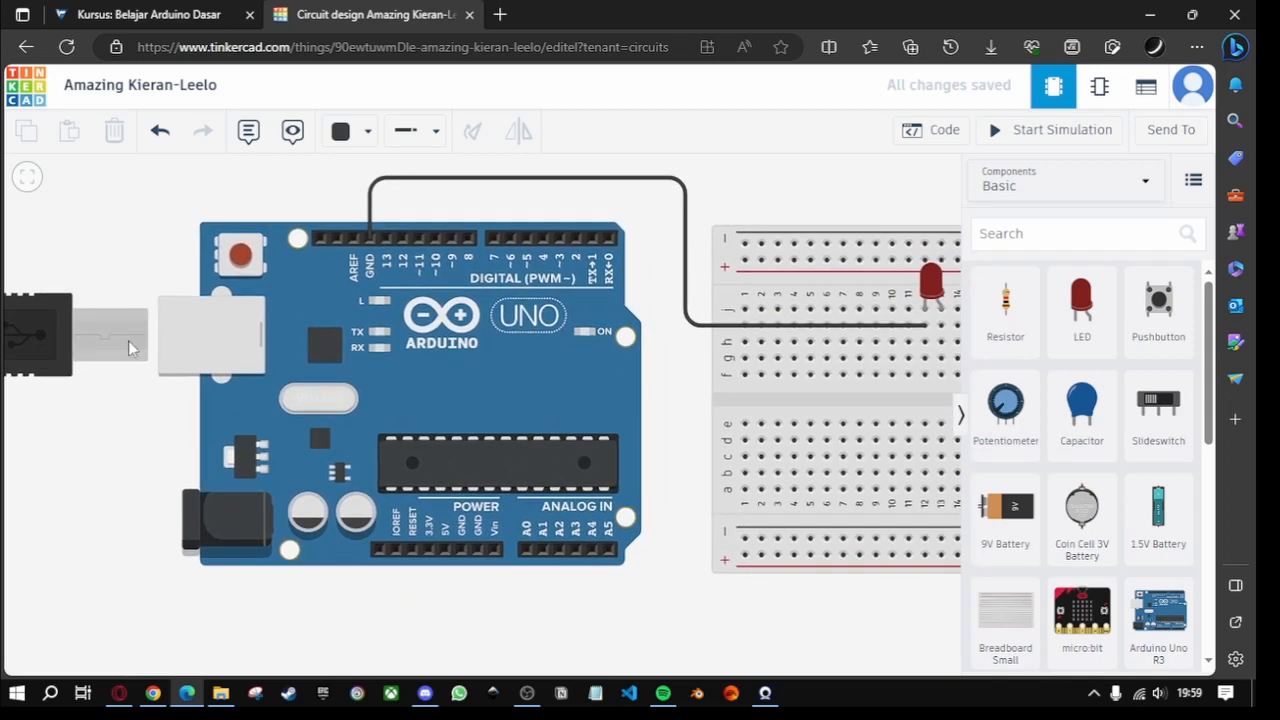
drag(664, 423, 329, 486)
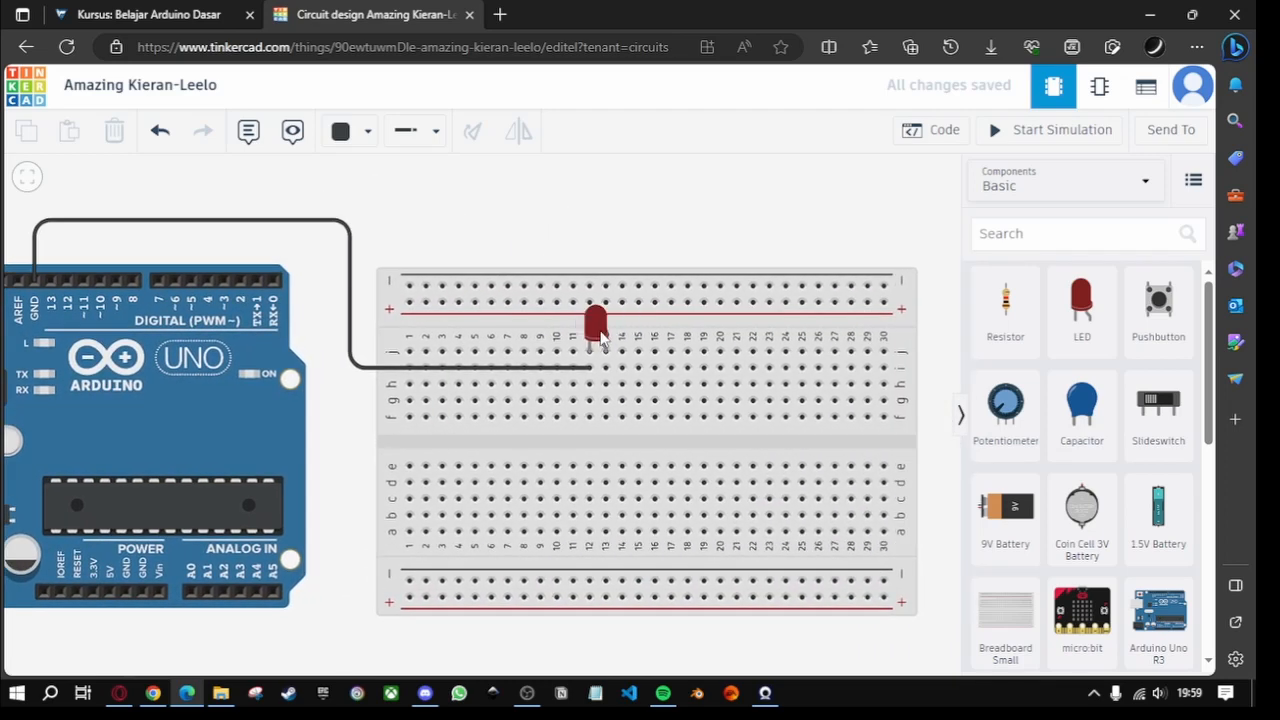
drag(952, 468, 834, 469)
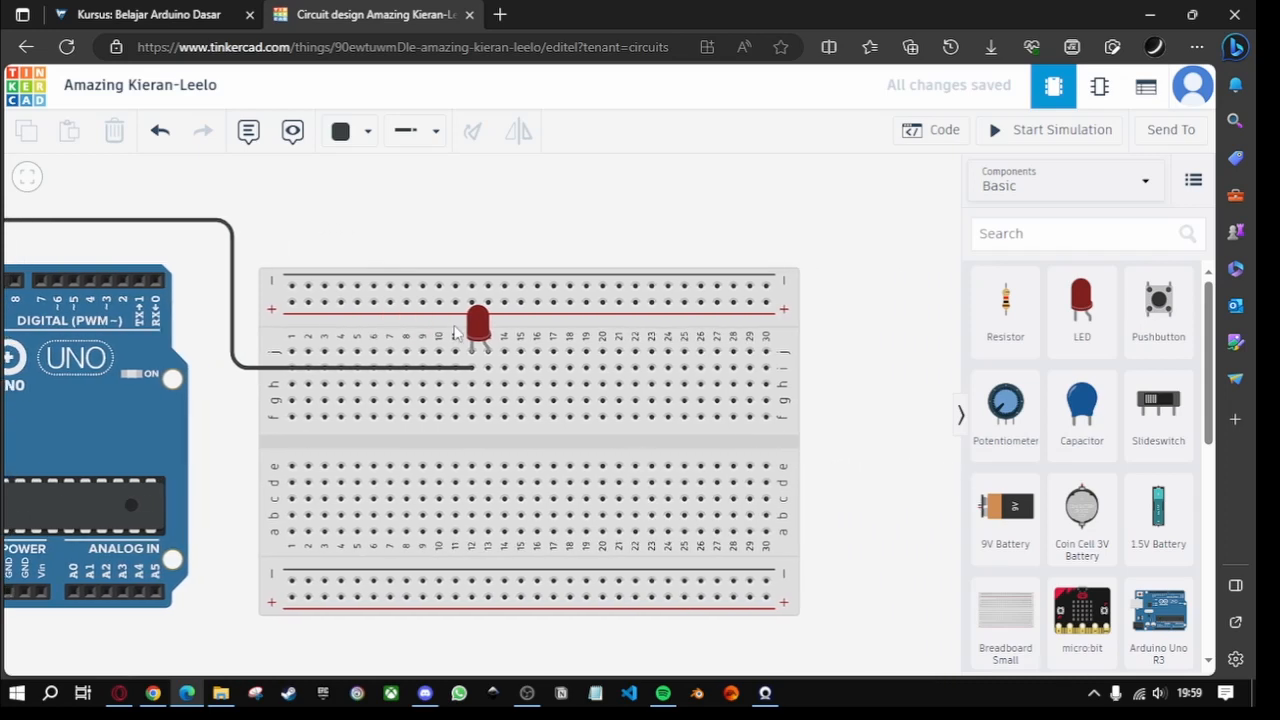
drag(339, 238, 521, 253)
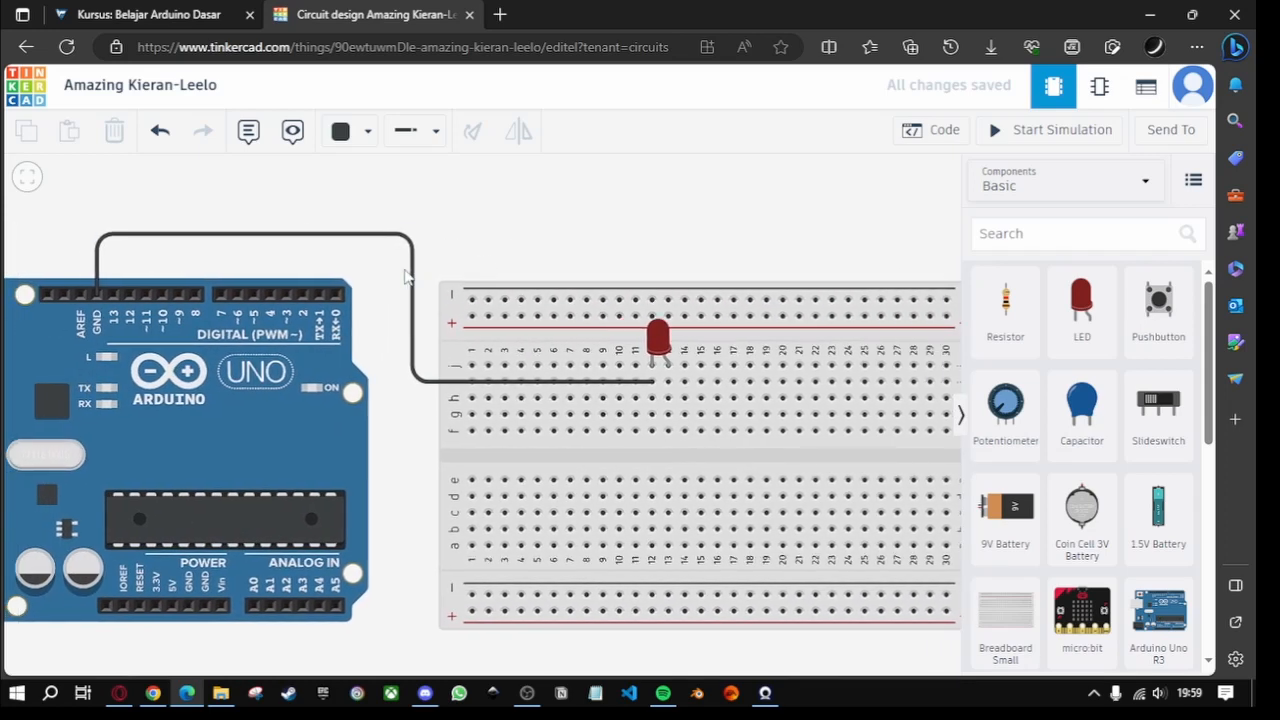
drag(634, 263, 497, 264)
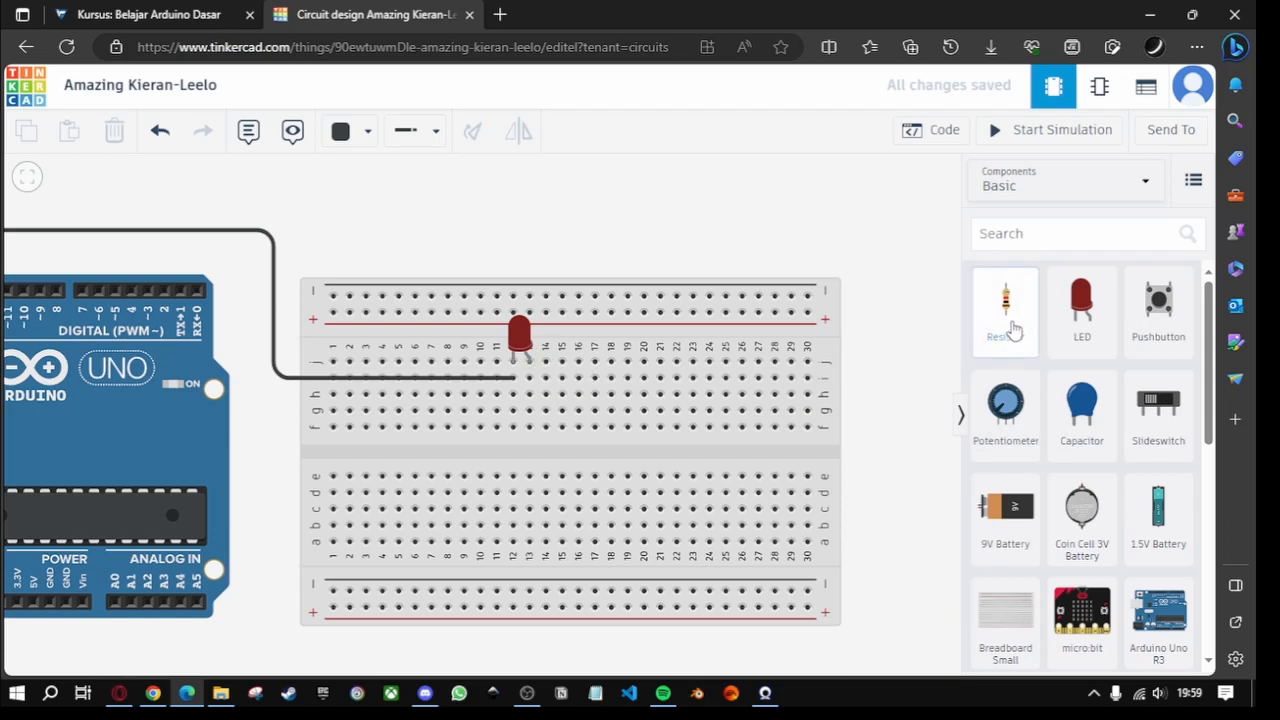
Step: Place a 220 Ω resistor named Resistor1 vertically in breadboard column 13 below the LED's anode, with its upper lead in row i
drag(1005, 334, 535, 425)
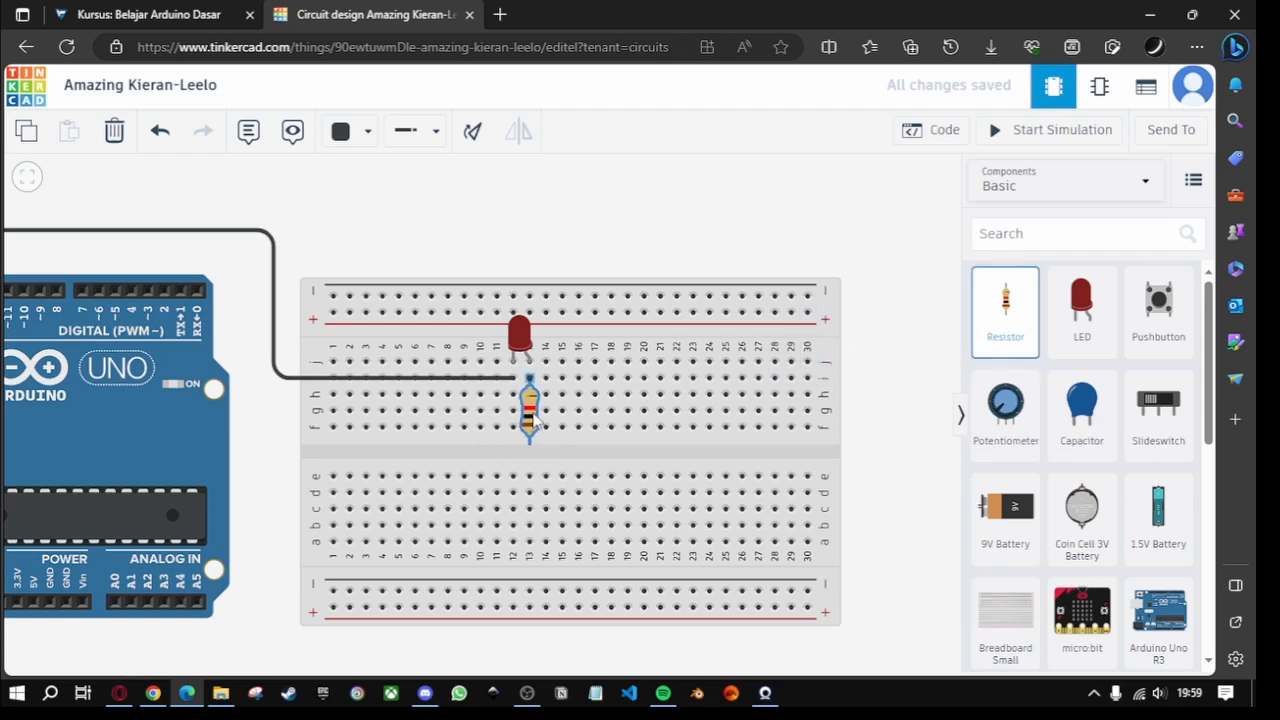
drag(535, 420, 535, 420)
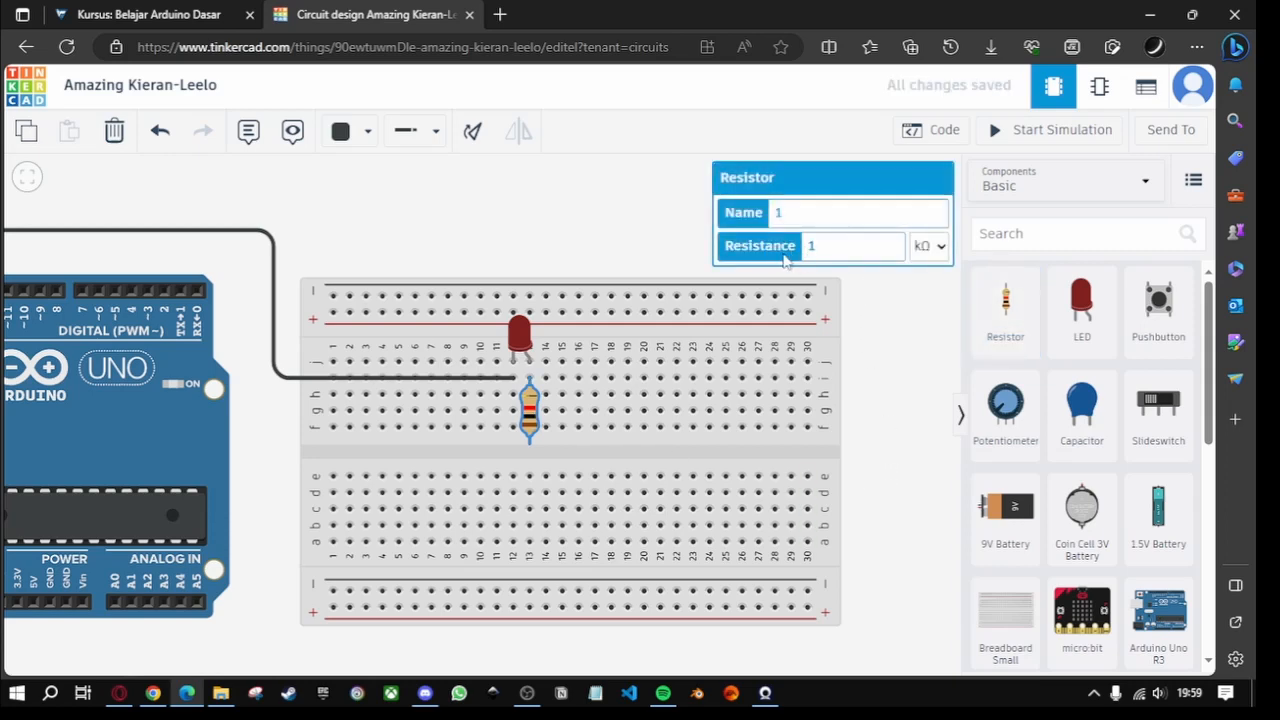
click(920, 250)
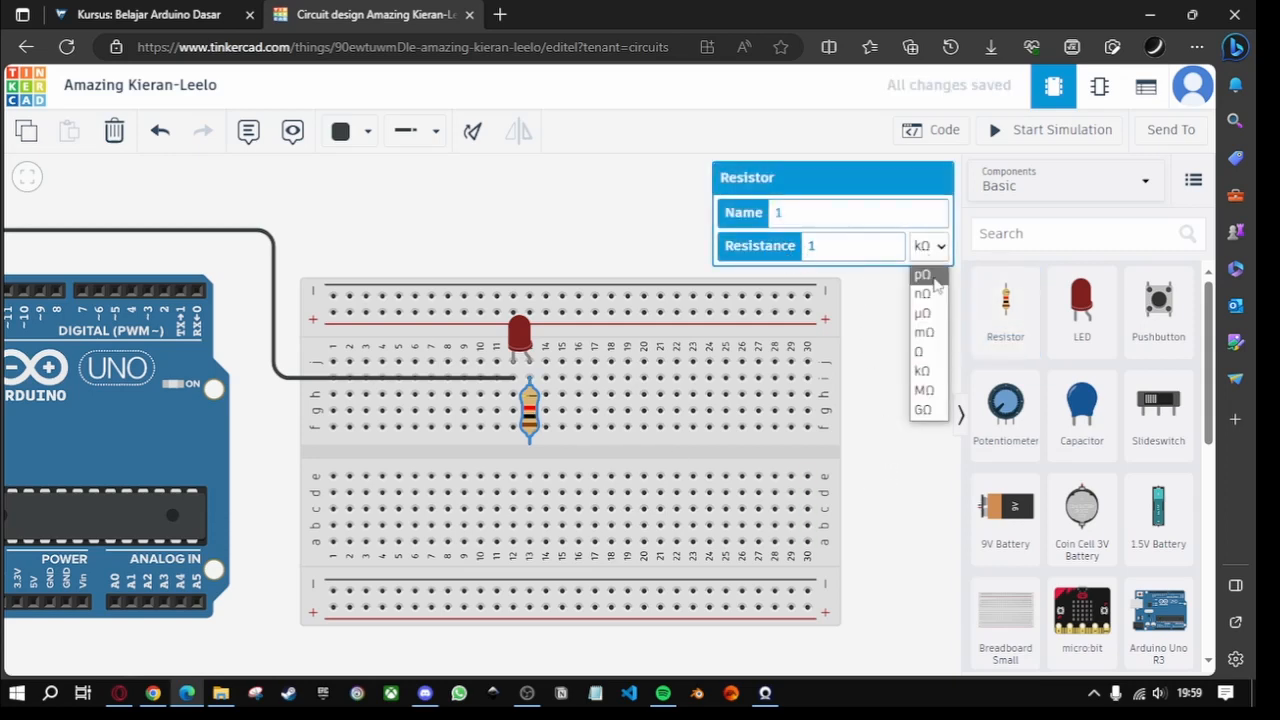
click(930, 356)
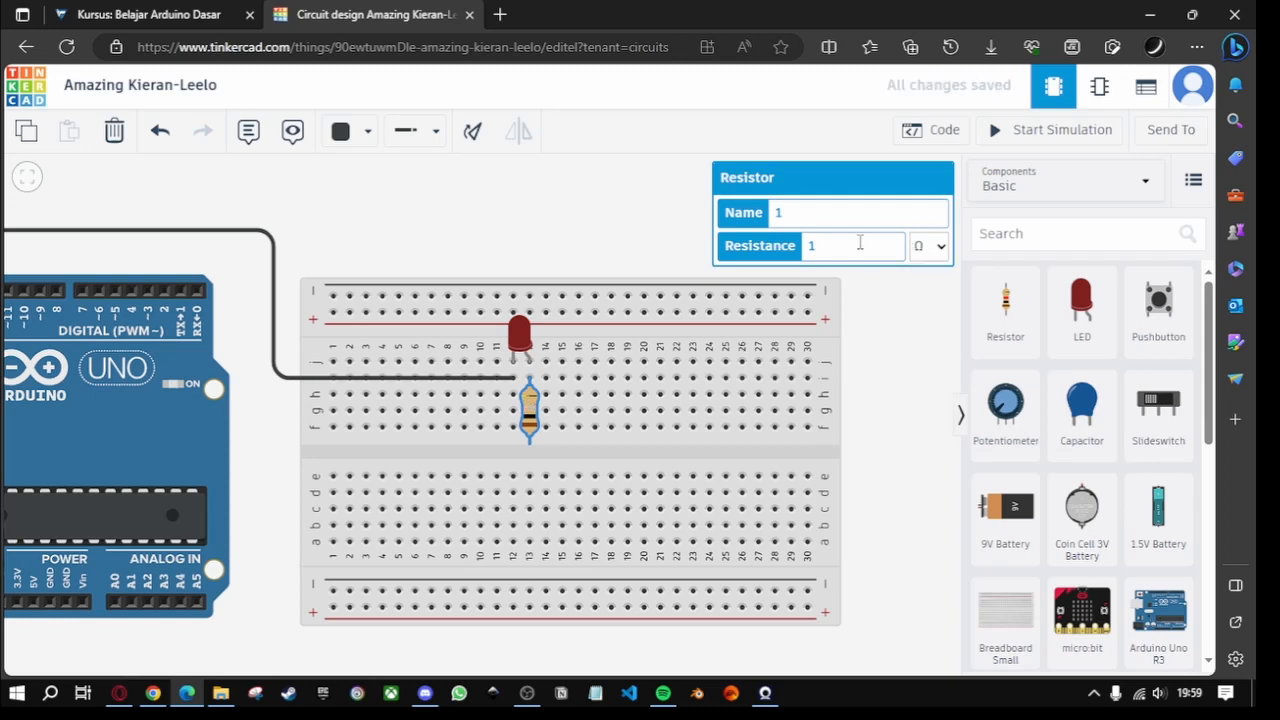
text(220)
double_click(831, 217)
text(Resistor)
click(891, 320)
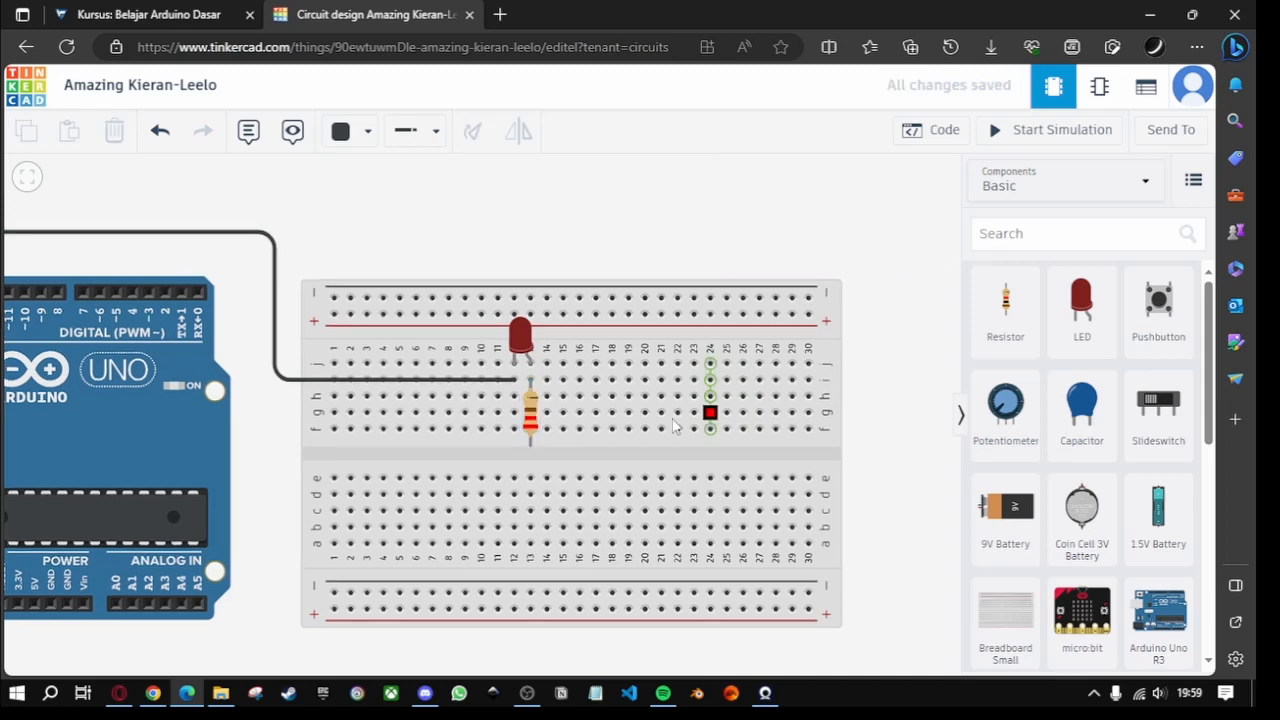
drag(439, 458, 503, 449)
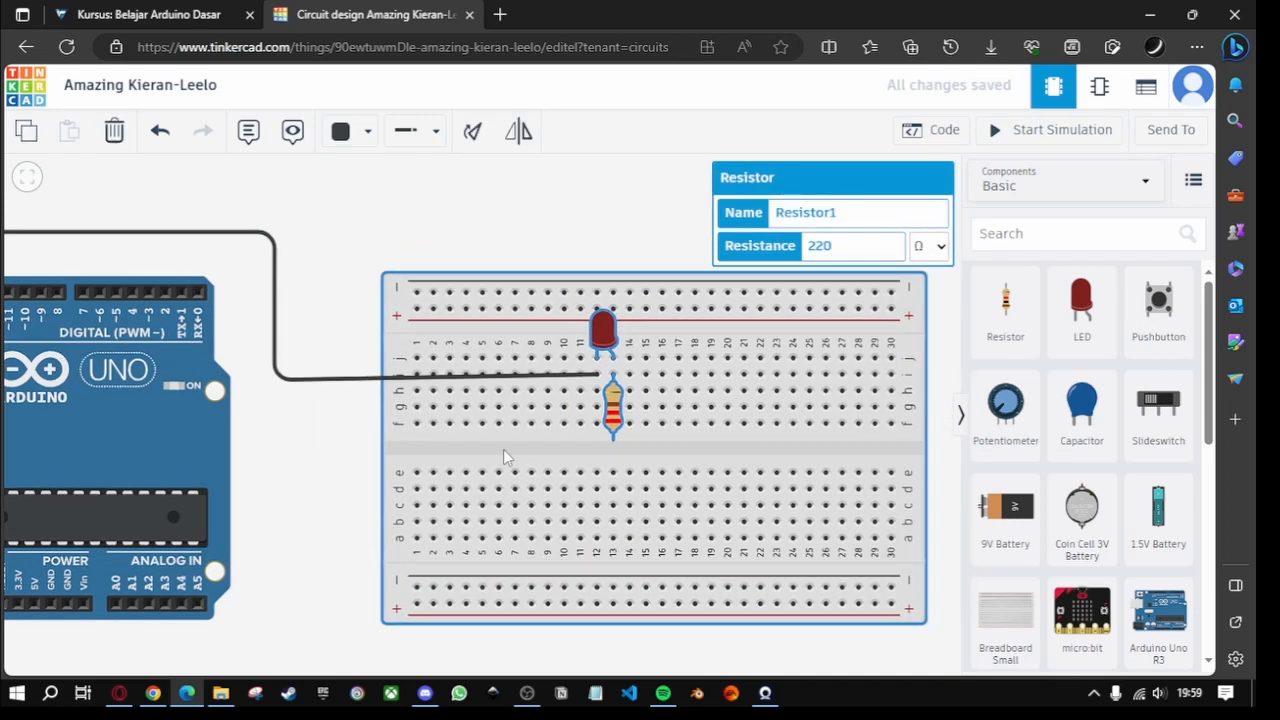
key(ctrl+z)
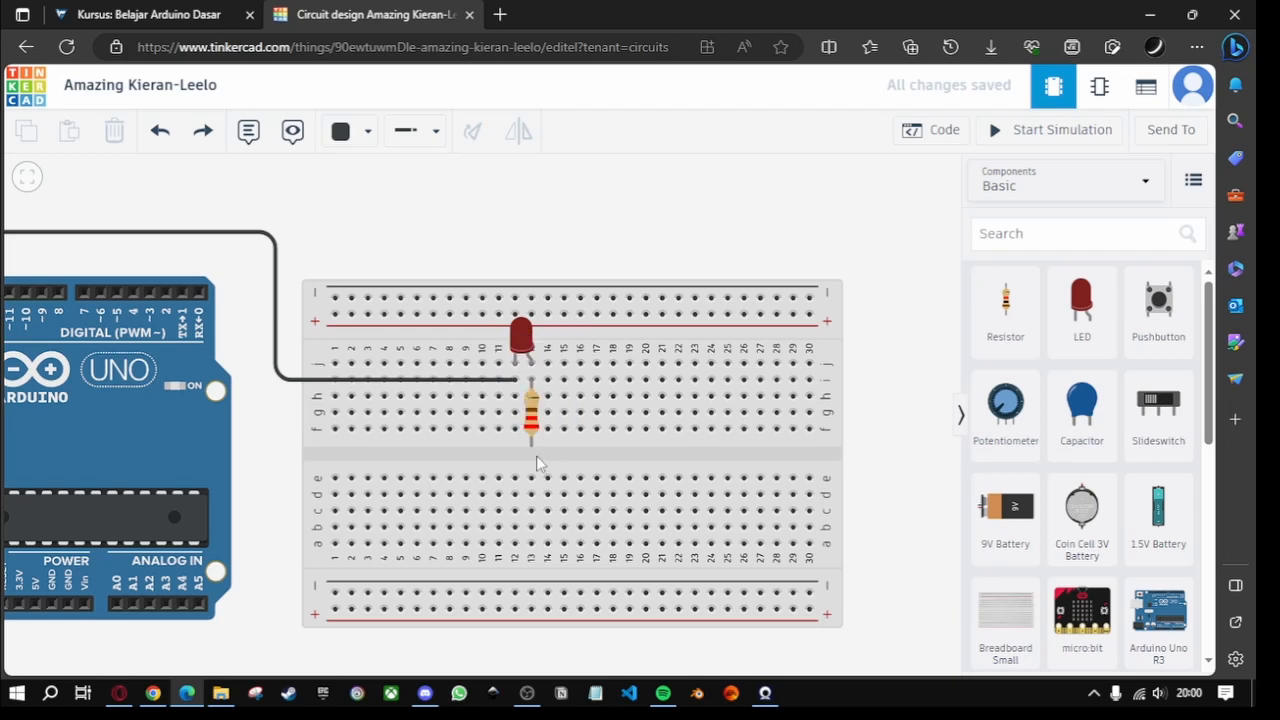
Step: Examine the Arduino's digital pin 13 beside GND and the route of the black wire to the breadboard
drag(282, 548, 591, 464)
drag(512, 181, 494, 239)
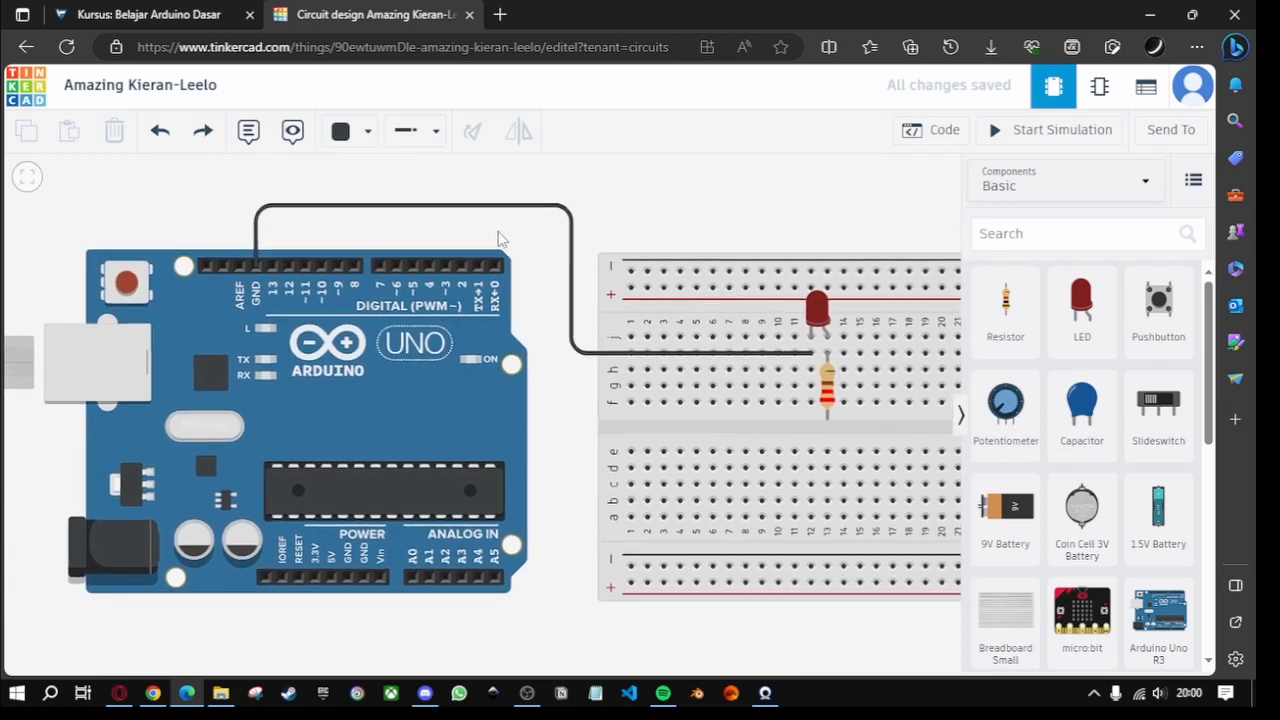
drag(539, 436, 512, 441)
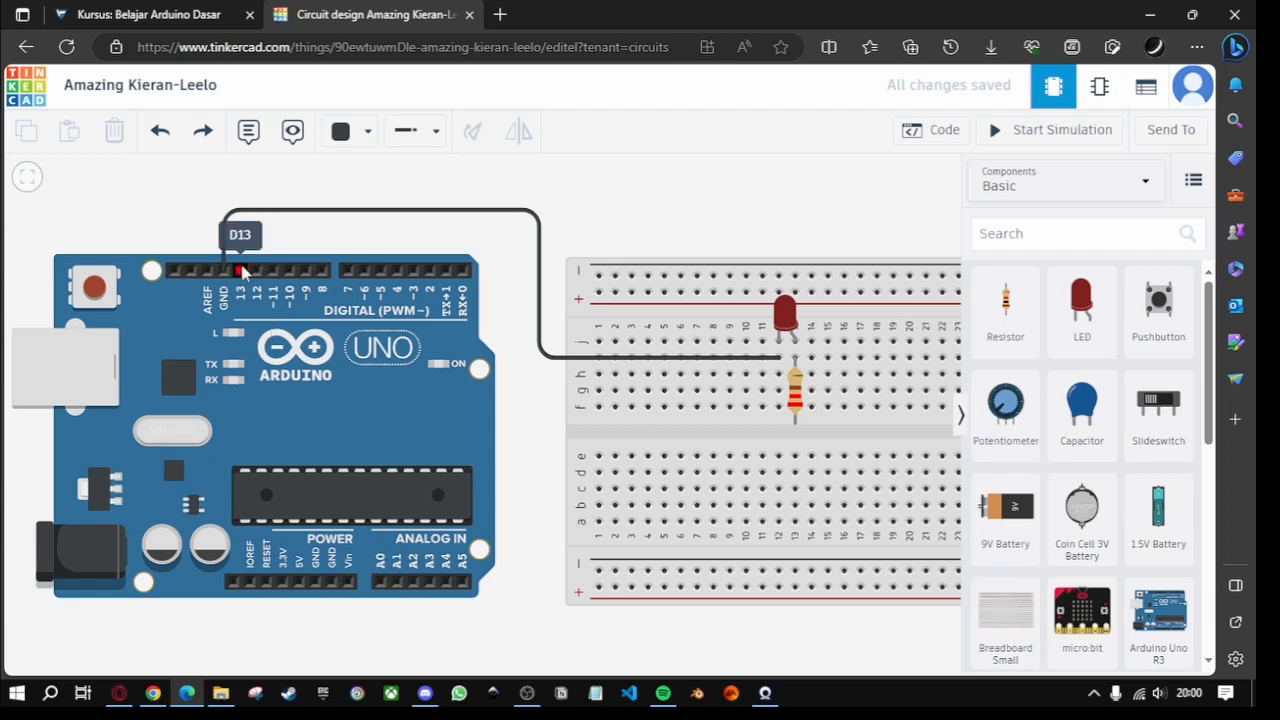
drag(391, 237, 304, 263)
click(475, 254)
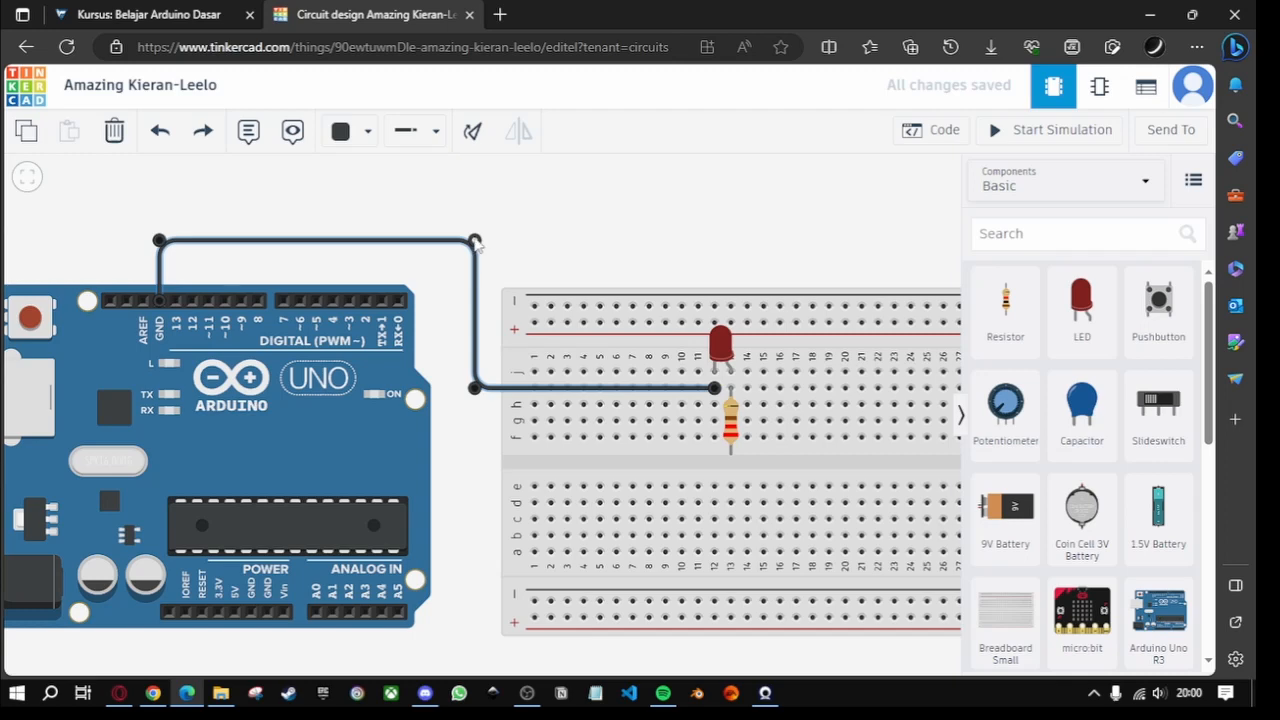
drag(475, 240, 475, 241)
click(530, 212)
click(172, 243)
click(322, 206)
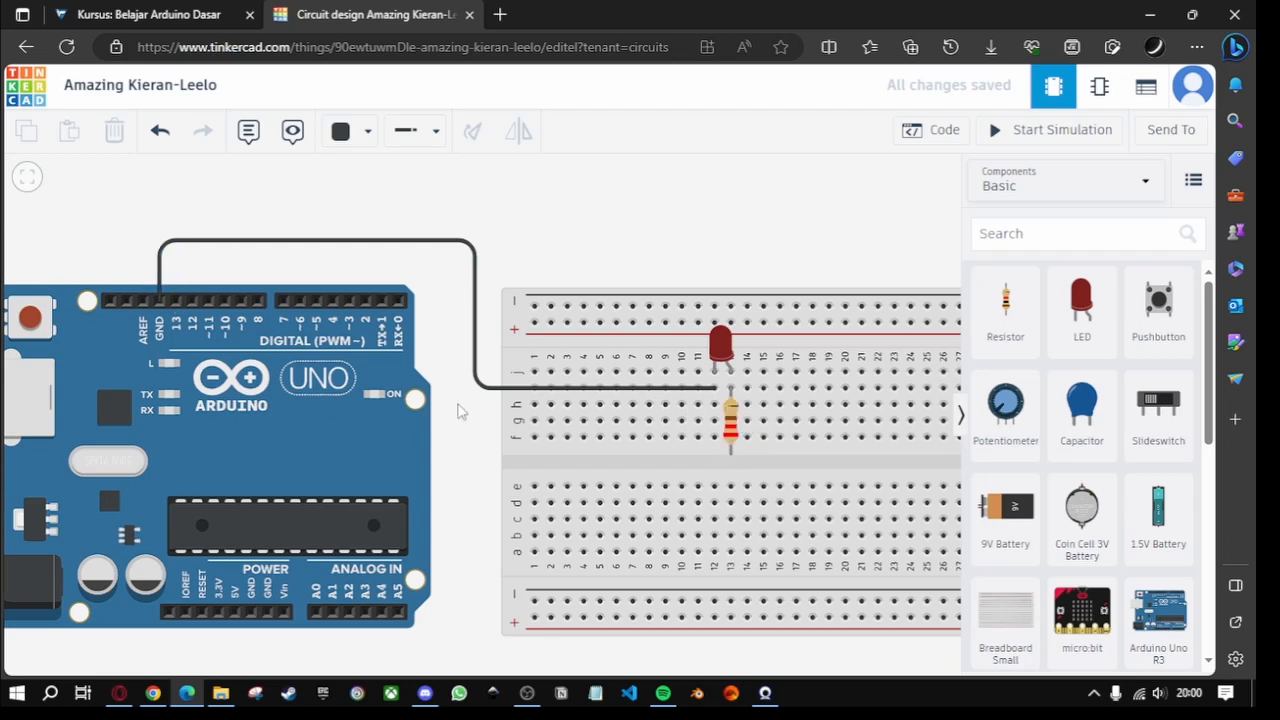
Step: Wire the resistor's lower lead to the Arduino's digital pin 13, routing it with square corners around the outside of the black wire's upper run
click(733, 456)
click(444, 455)
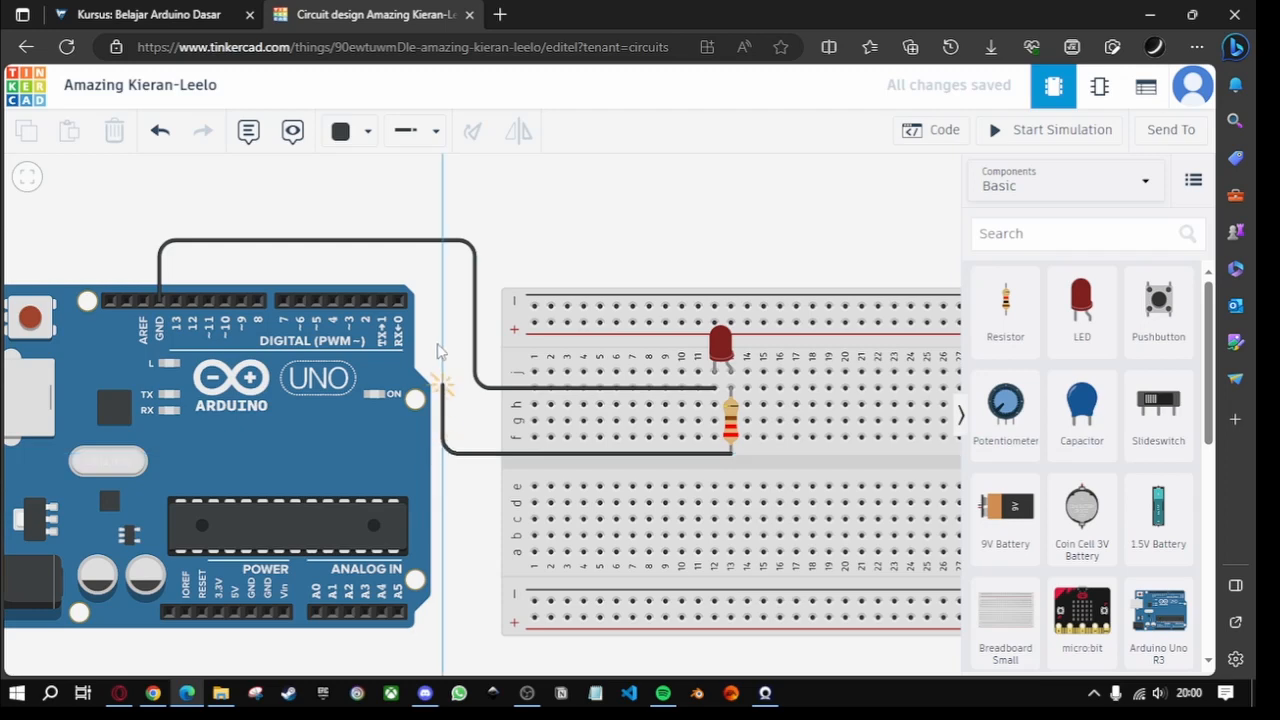
click(443, 196)
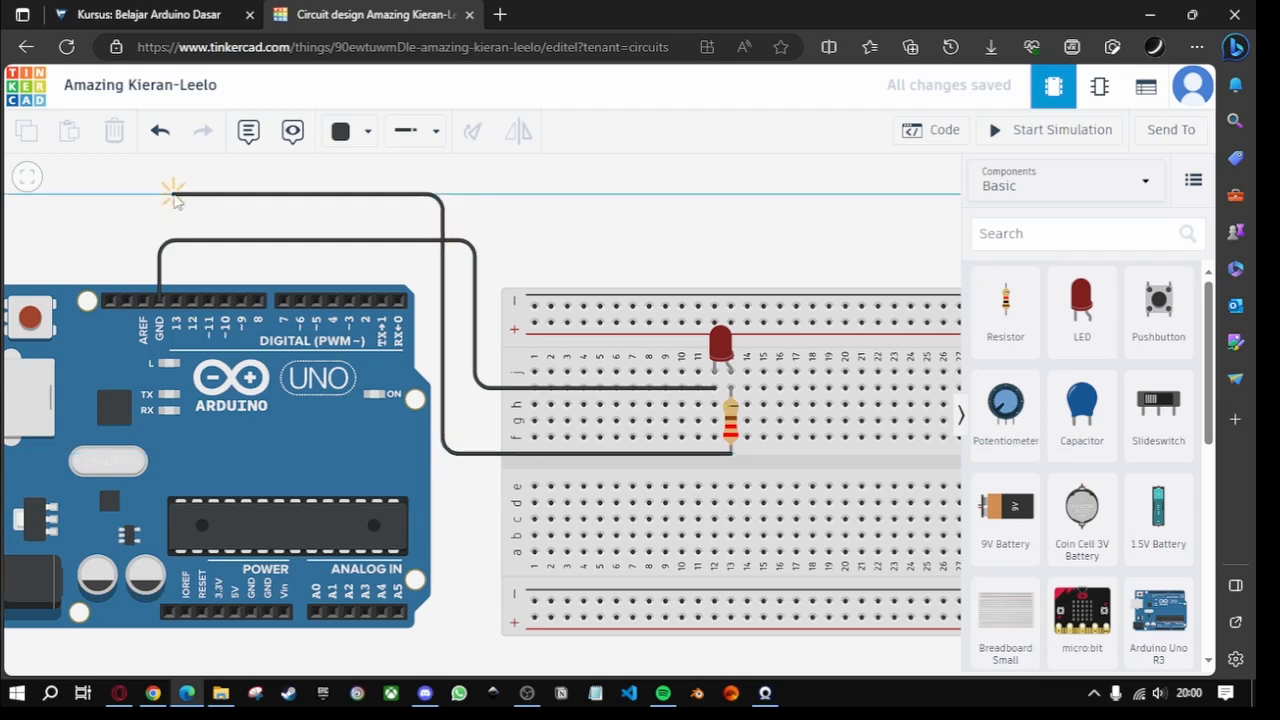
click(173, 196)
click(176, 300)
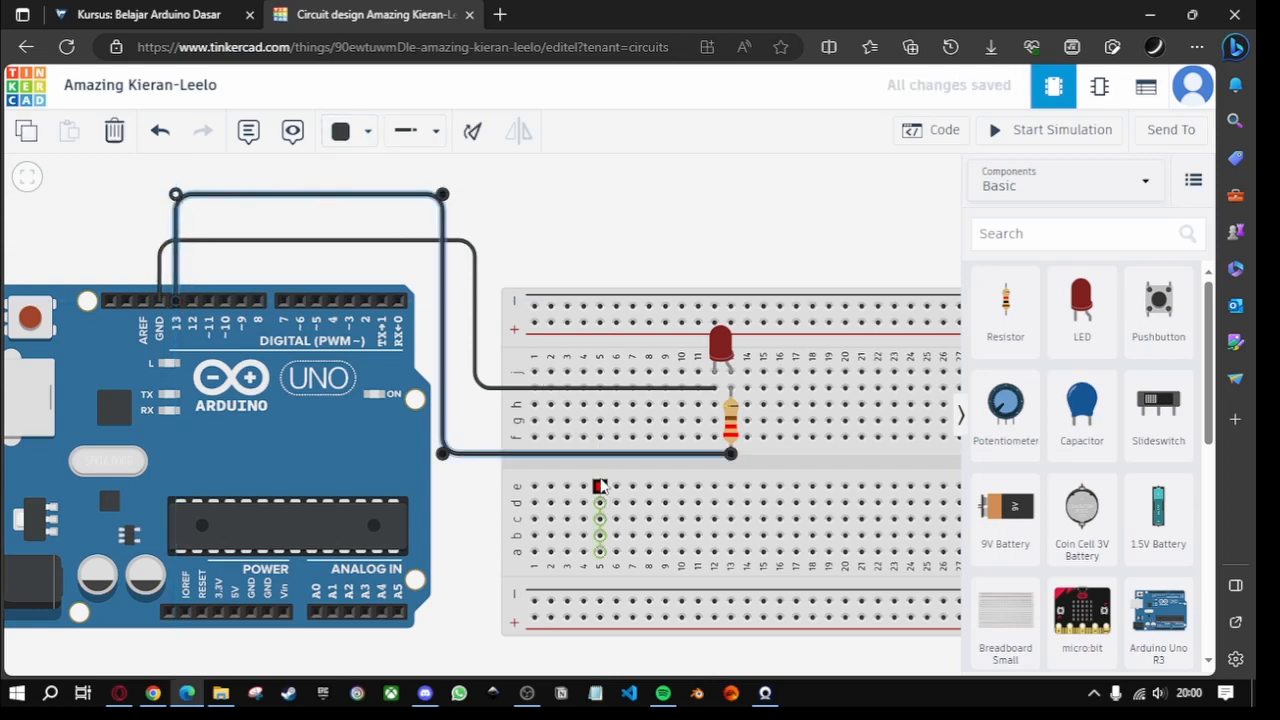
Step: Change the colour of the wire between the resistor and pin 13 to red
click(355, 135)
click(372, 223)
click(586, 230)
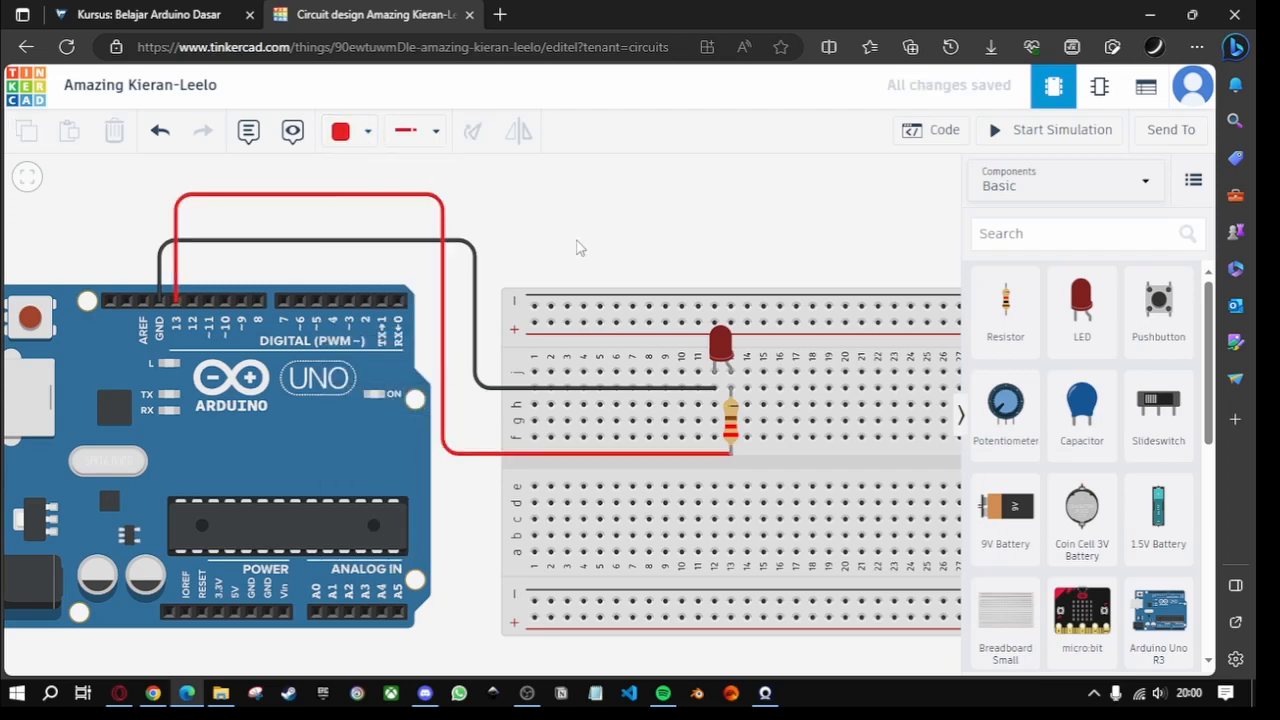
drag(477, 549, 584, 511)
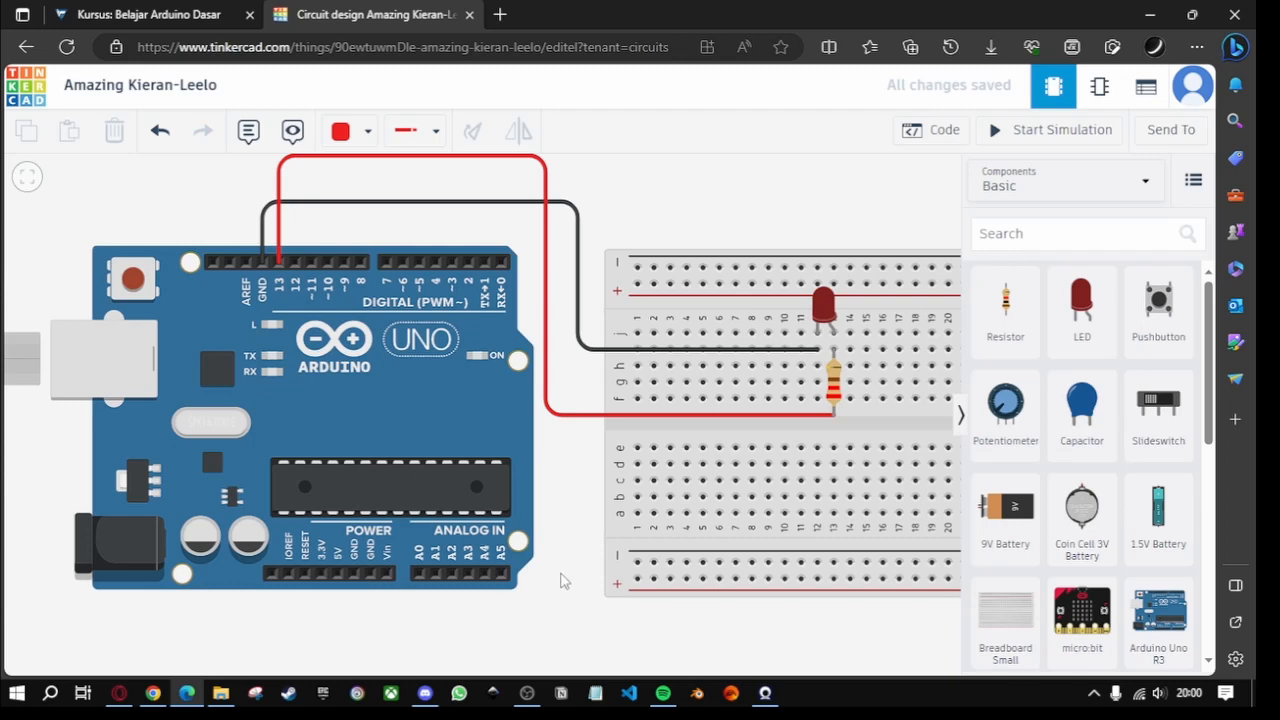
drag(563, 580, 400, 571)
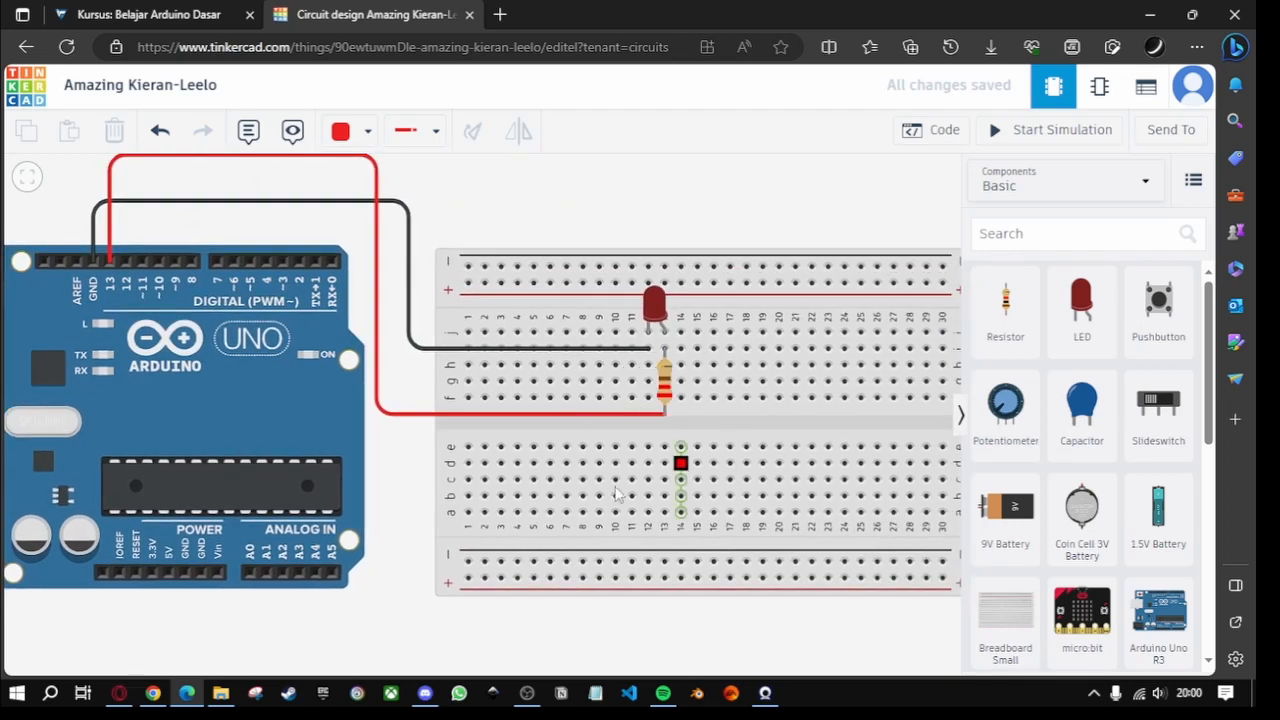
drag(411, 479, 484, 552)
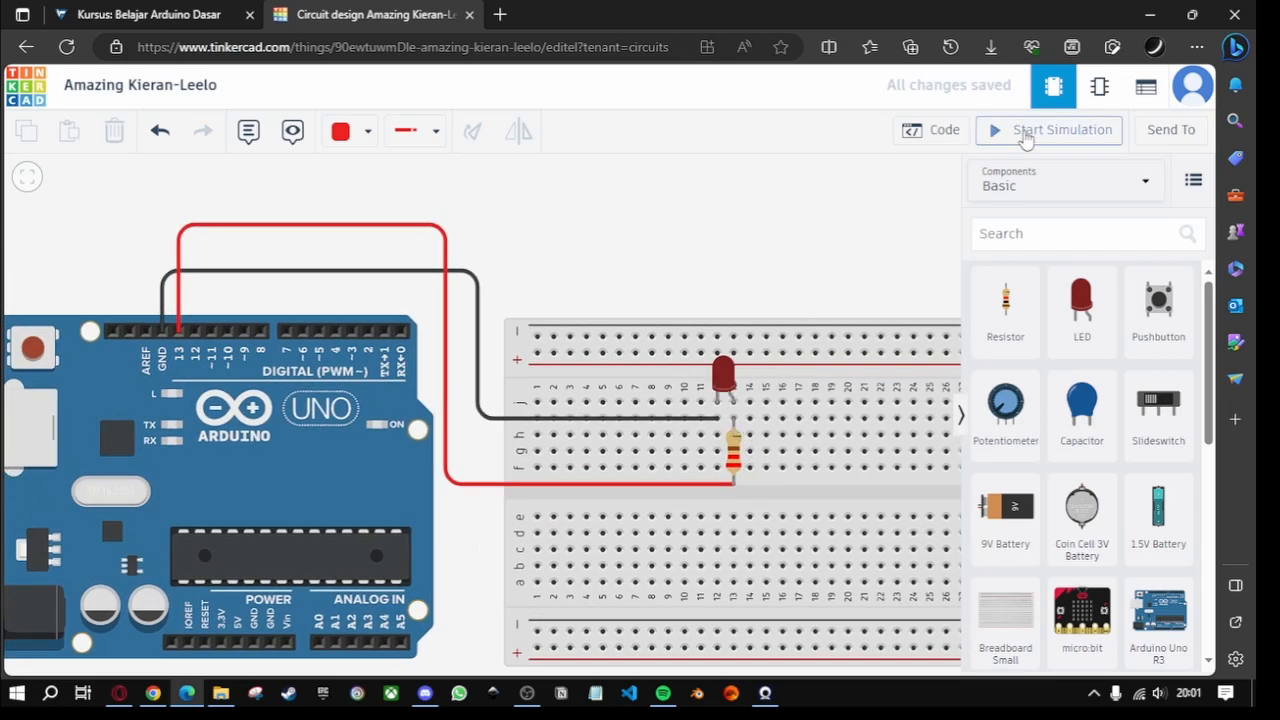
scroll(698, 235, down, 3)
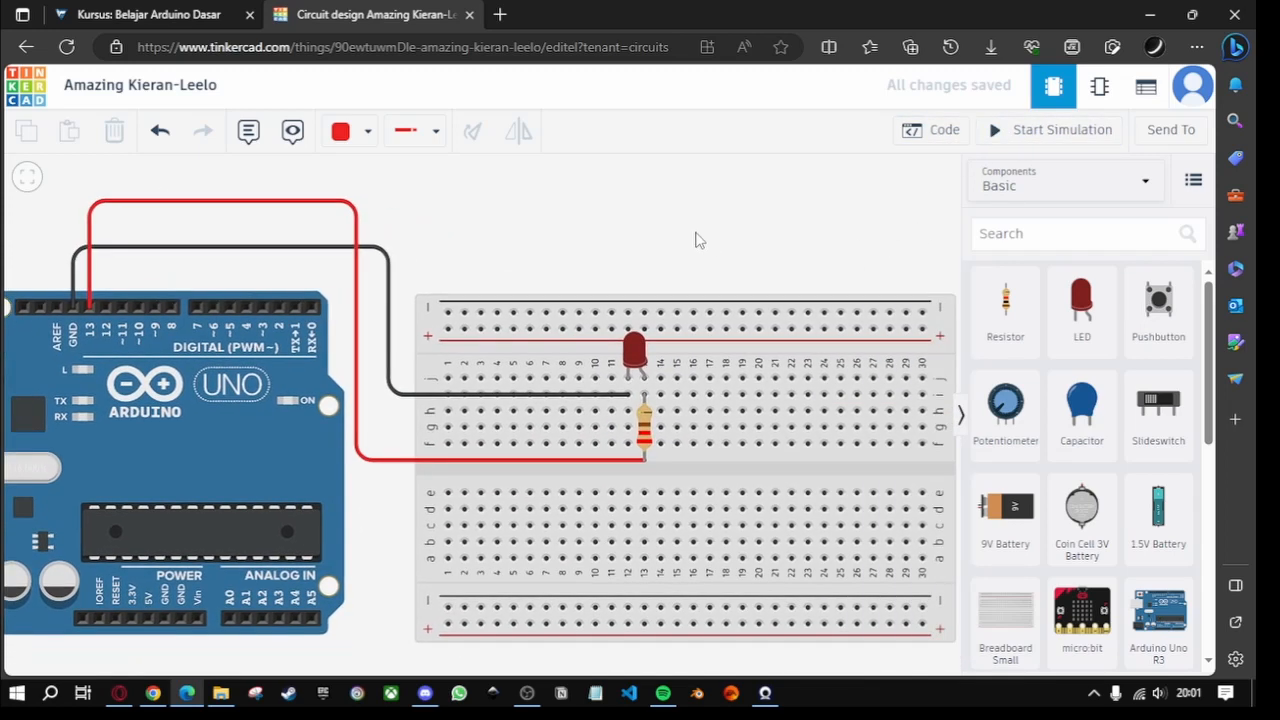
scroll(463, 358, up, 3)
drag(463, 358, 508, 441)
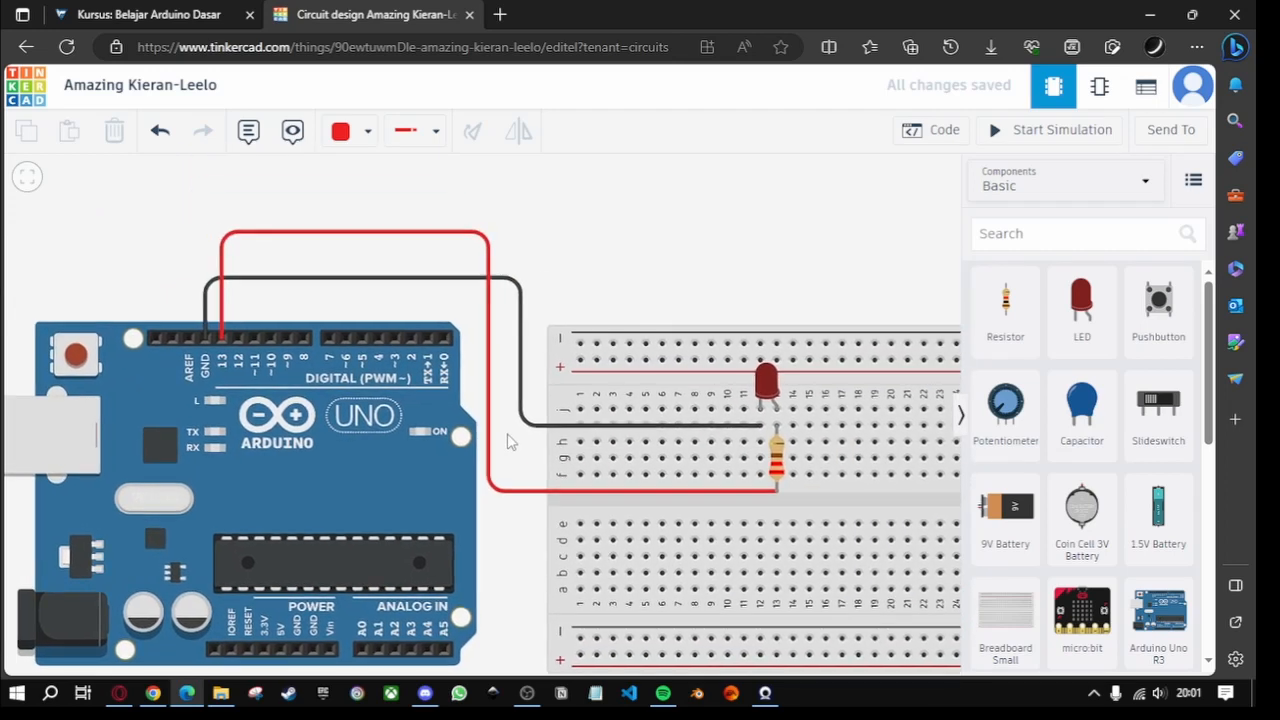
Step: Open the Arduino's block code and examine the built-in LED and wait blocks in the forever loop
click(929, 135)
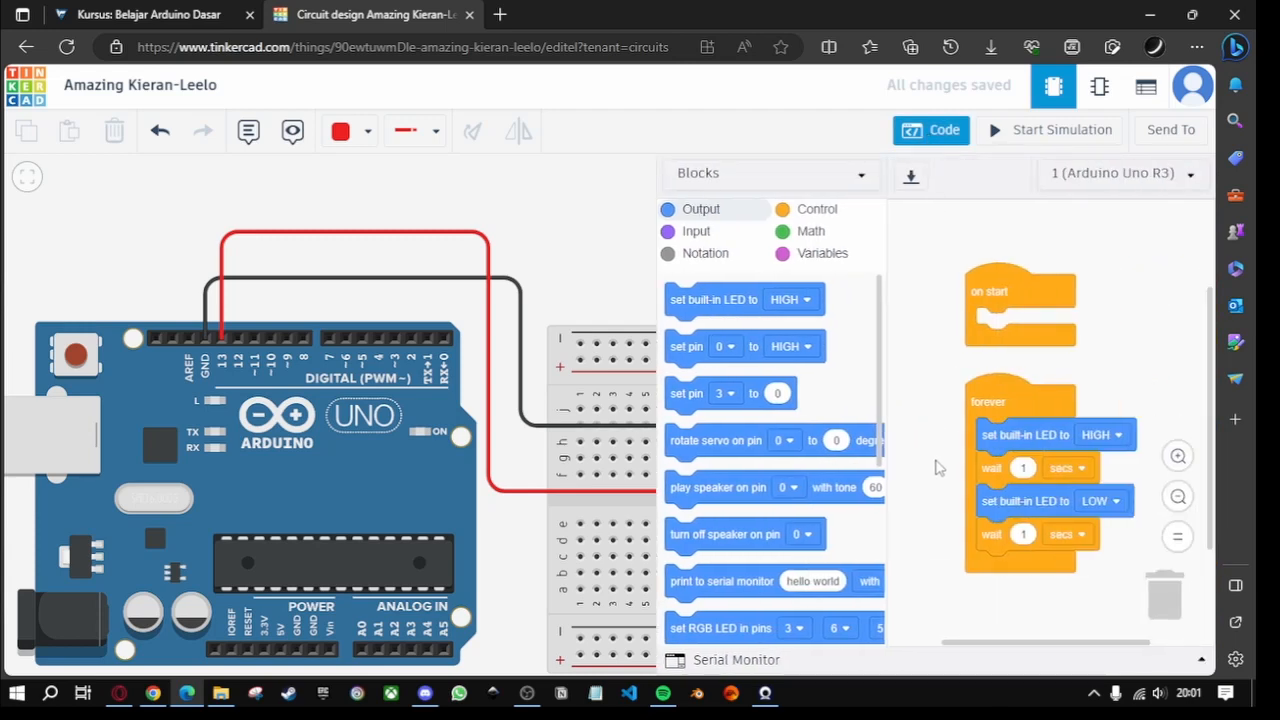
drag(936, 466, 928, 441)
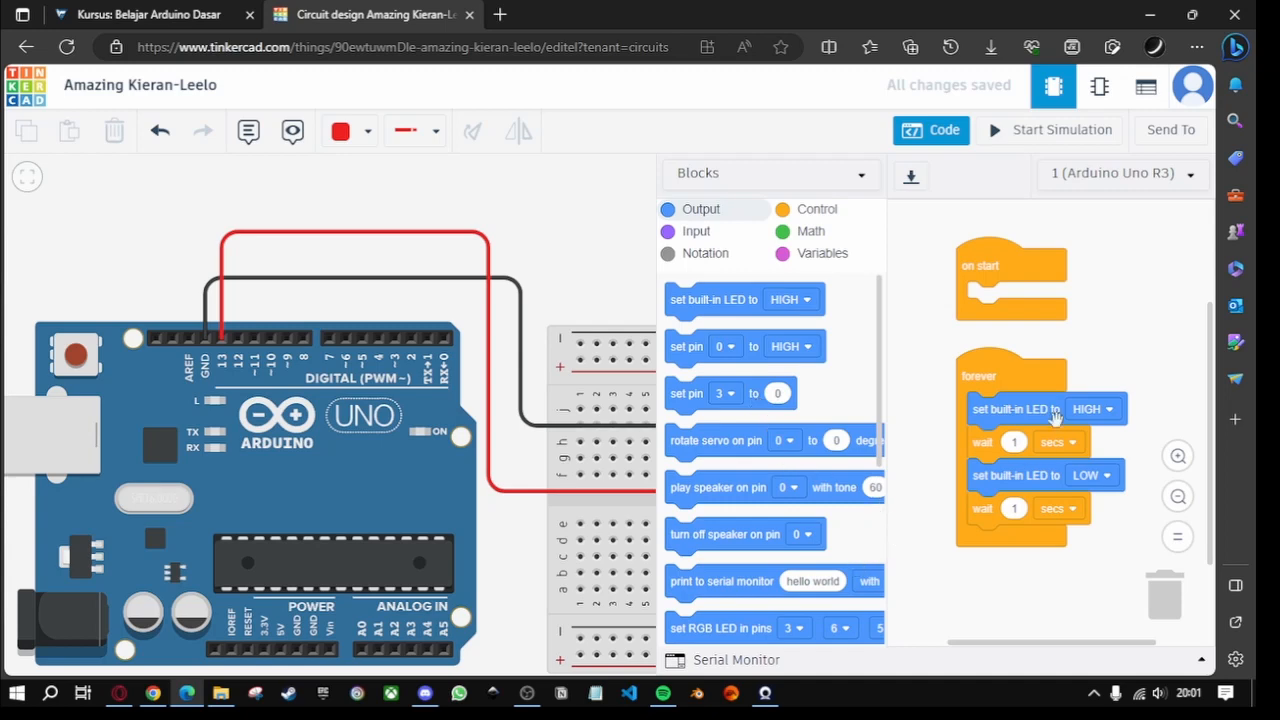
drag(1036, 410, 1042, 410)
Step: Start the simulation, close the code editor and watch the breadboard LED and the Arduino's on-board L light
click(1048, 141)
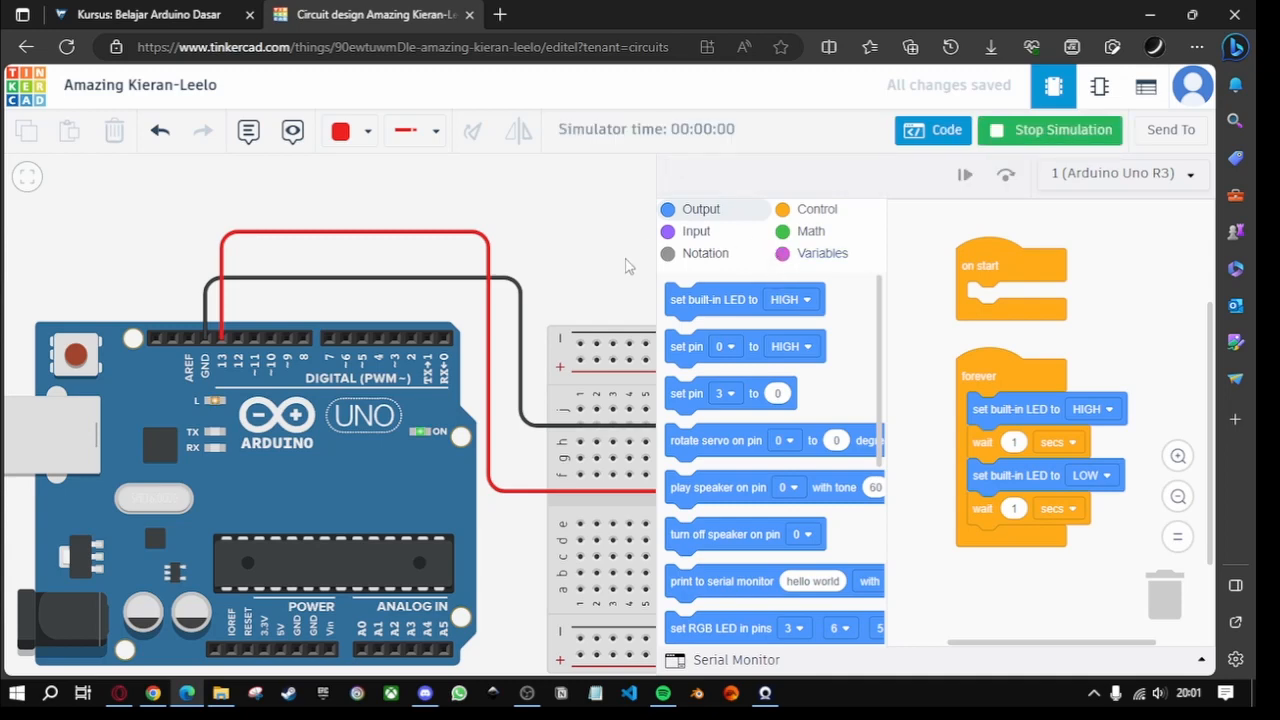
click(938, 136)
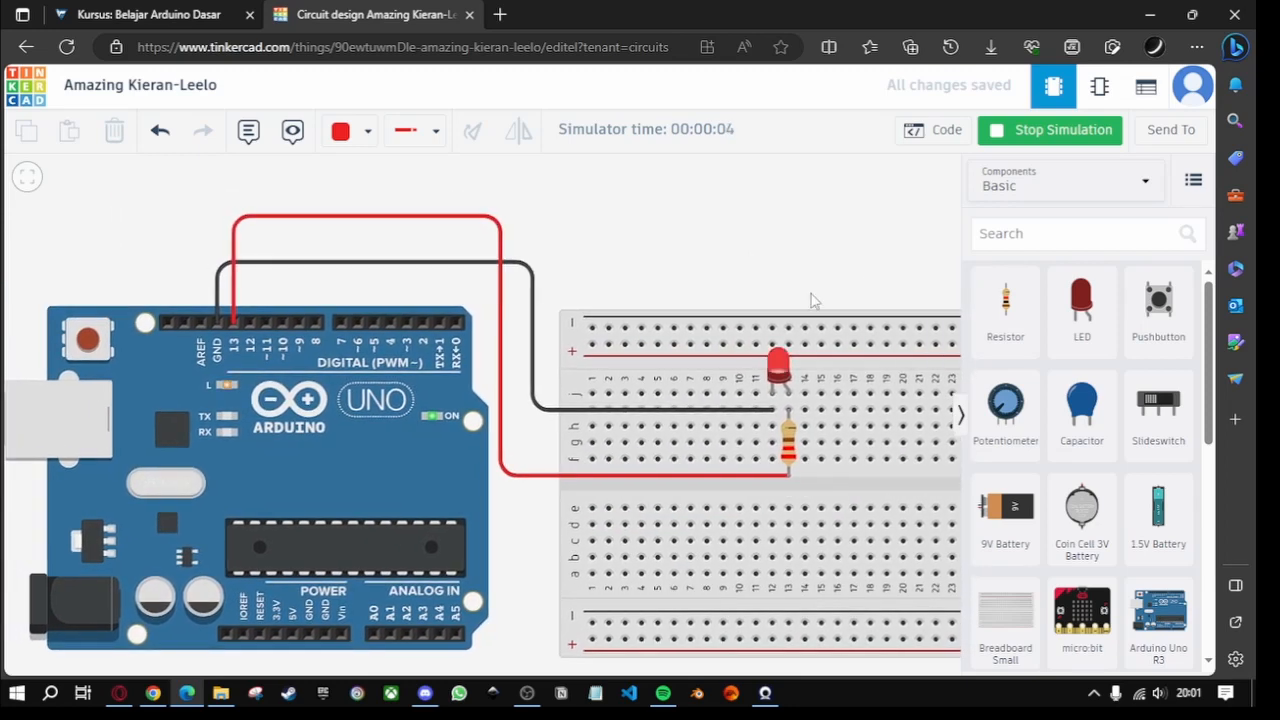
drag(143, 266, 325, 228)
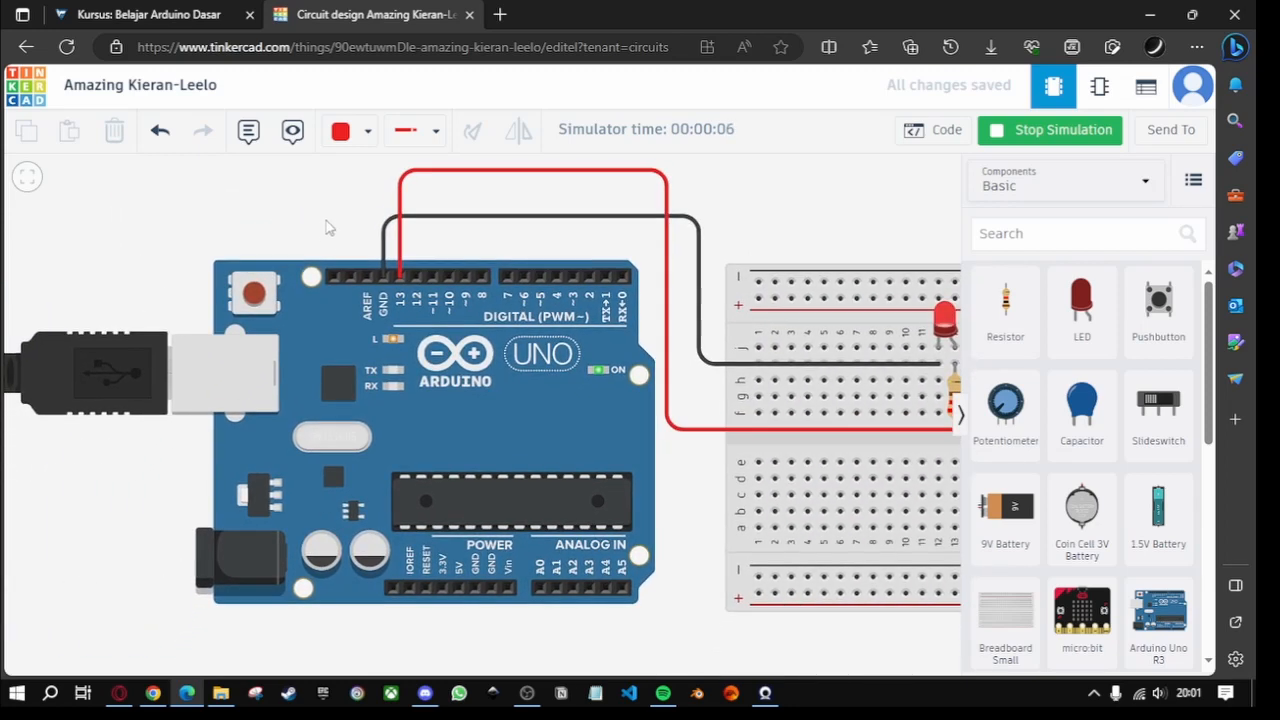
drag(392, 343, 302, 373)
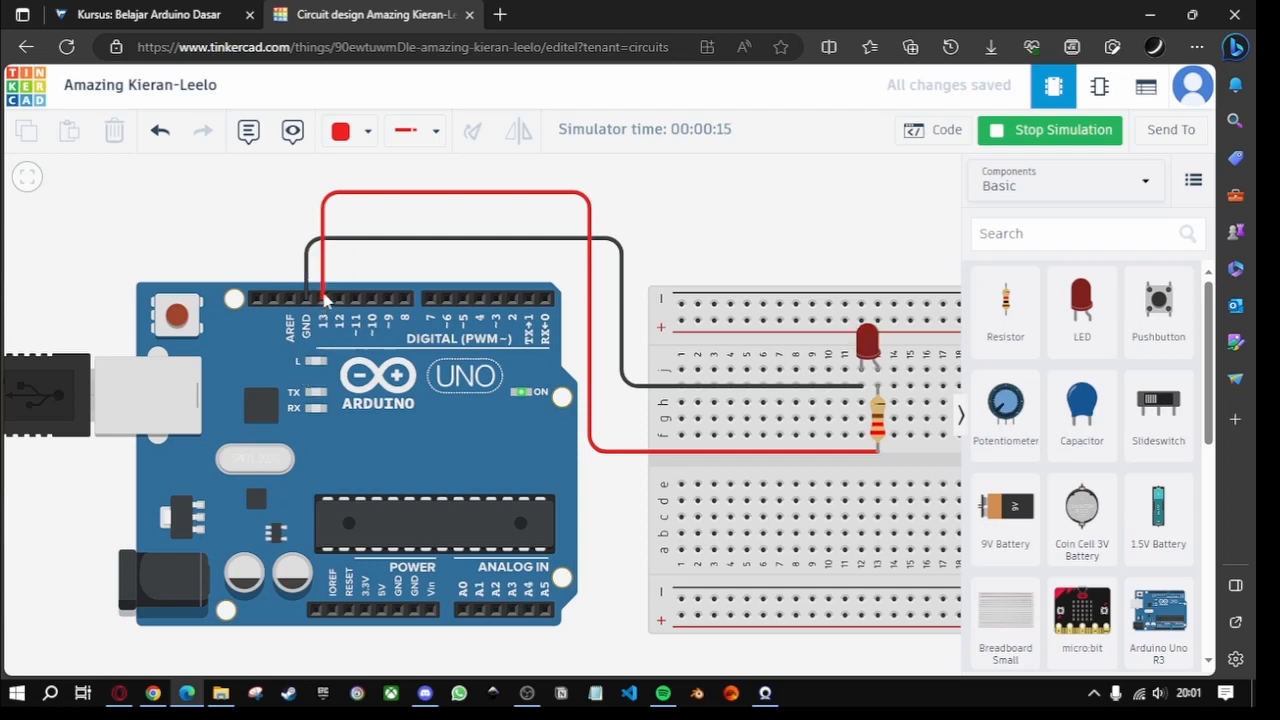
drag(623, 223, 587, 218)
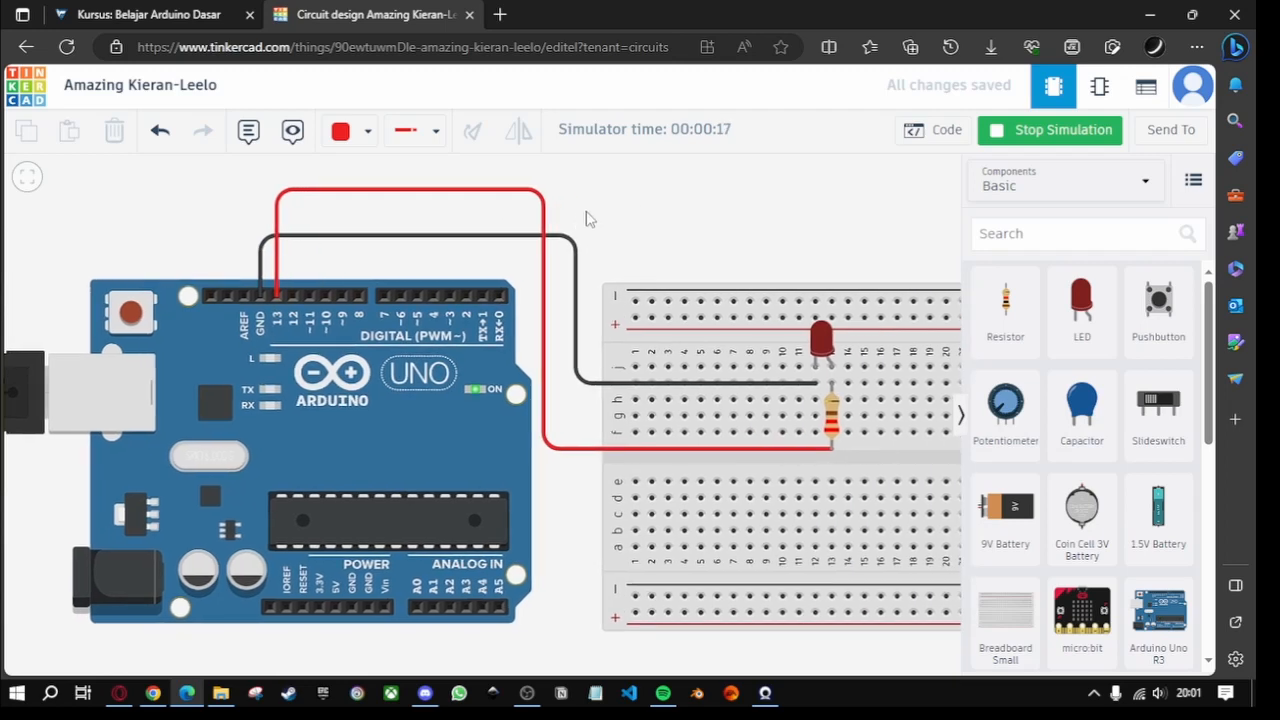
Step: Review the block code while the simulation runs, close it again and trace the red wire from pin 13 to the resistor
click(918, 134)
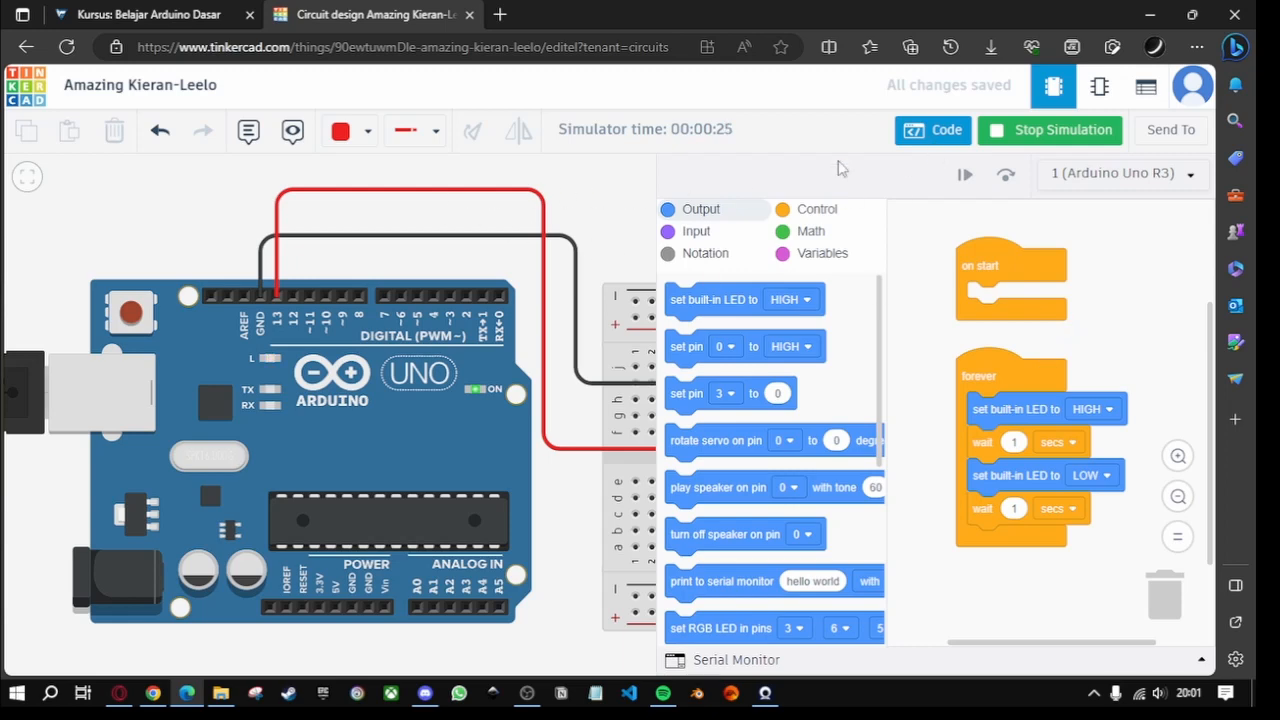
click(935, 133)
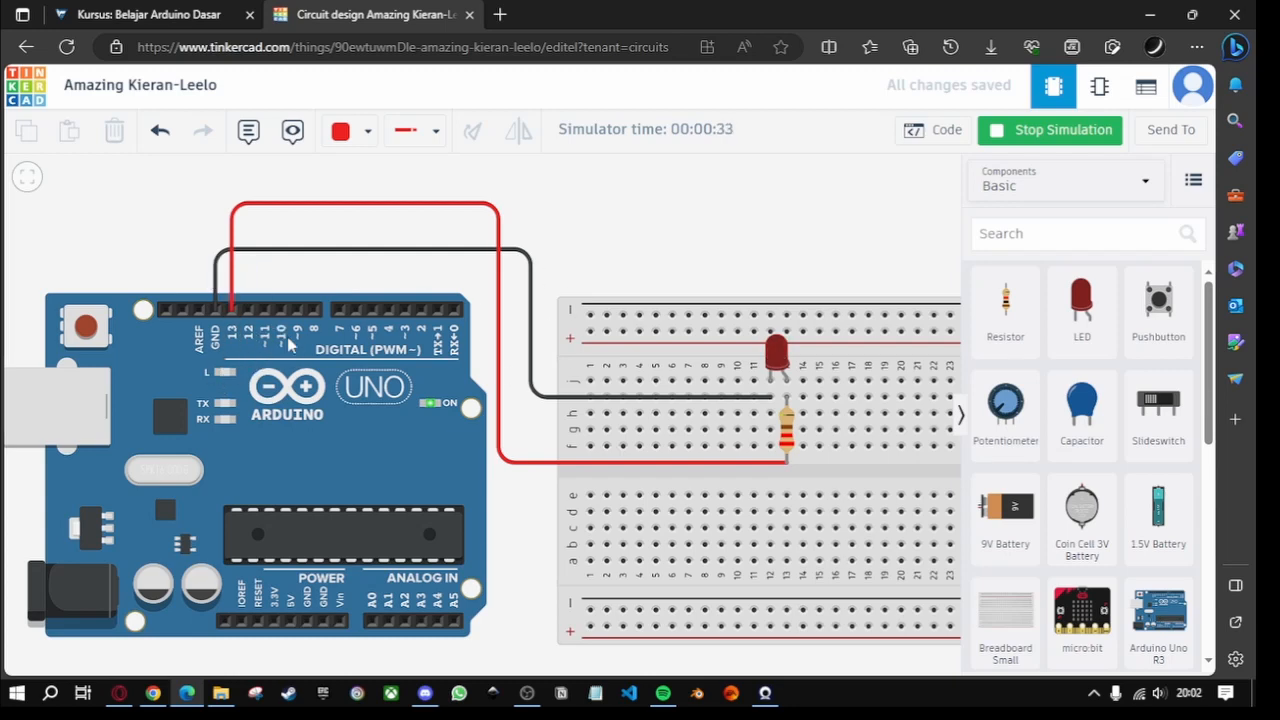
drag(507, 291, 425, 292)
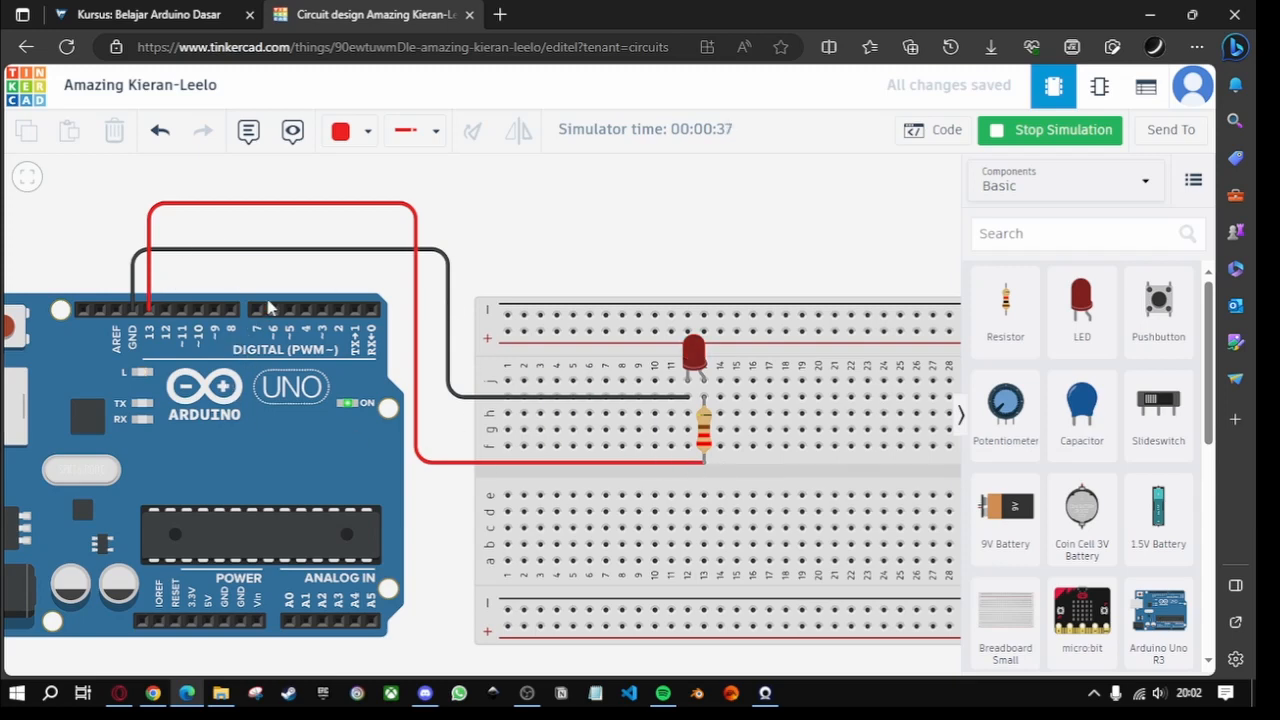
drag(266, 241, 343, 252)
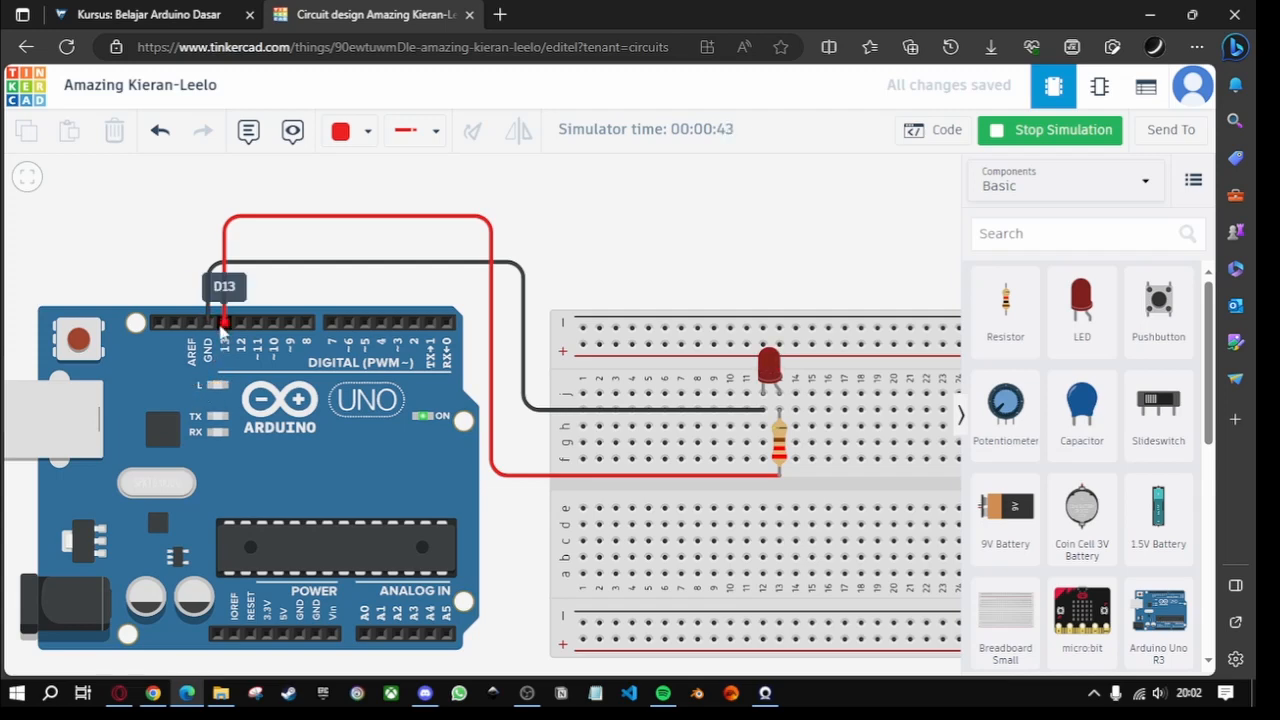
drag(517, 487, 481, 465)
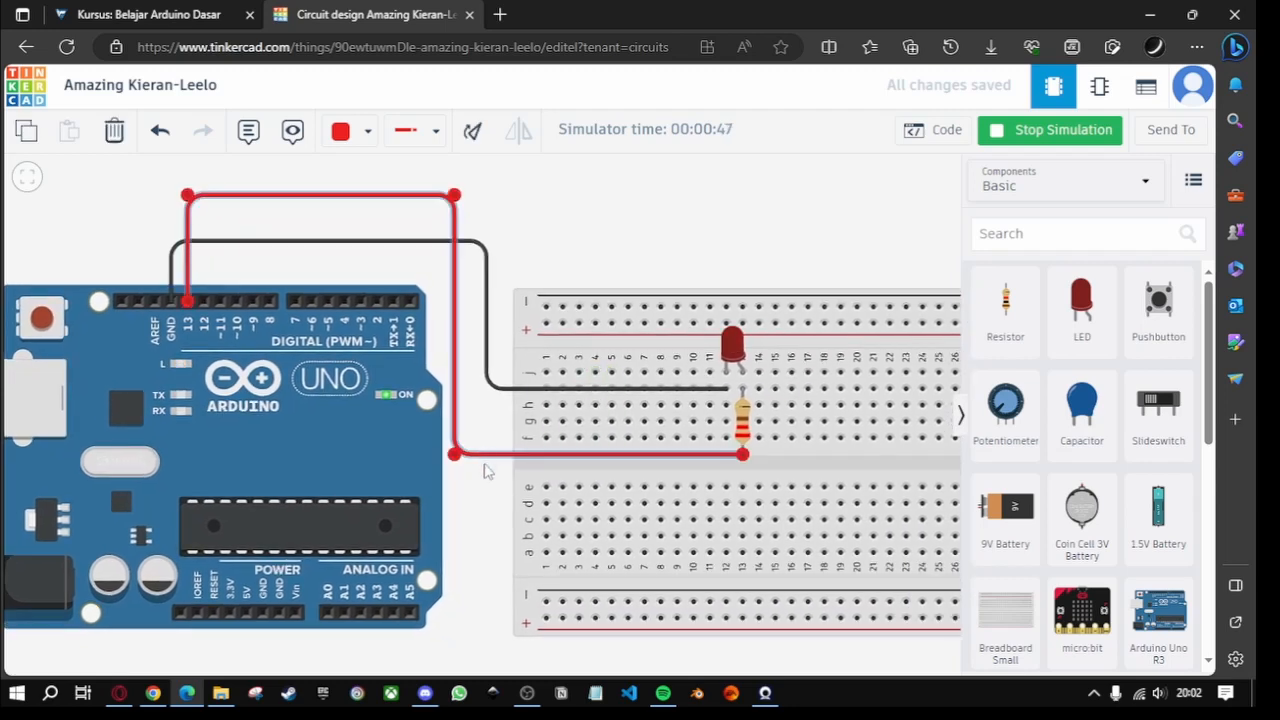
drag(480, 517, 485, 551)
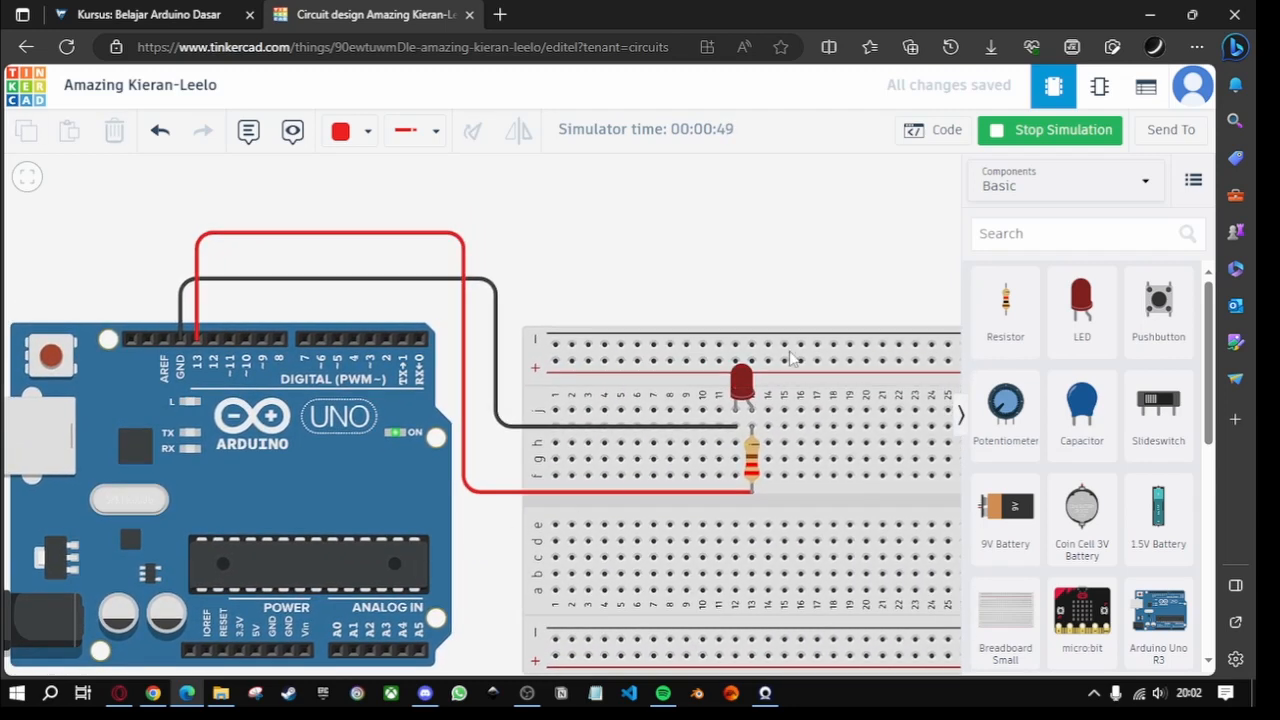
Step: Inspect the LED and resistor connections on the breadboard in the running simulation, and stop the simulation
drag(848, 274, 721, 254)
scroll(622, 366, up, 2)
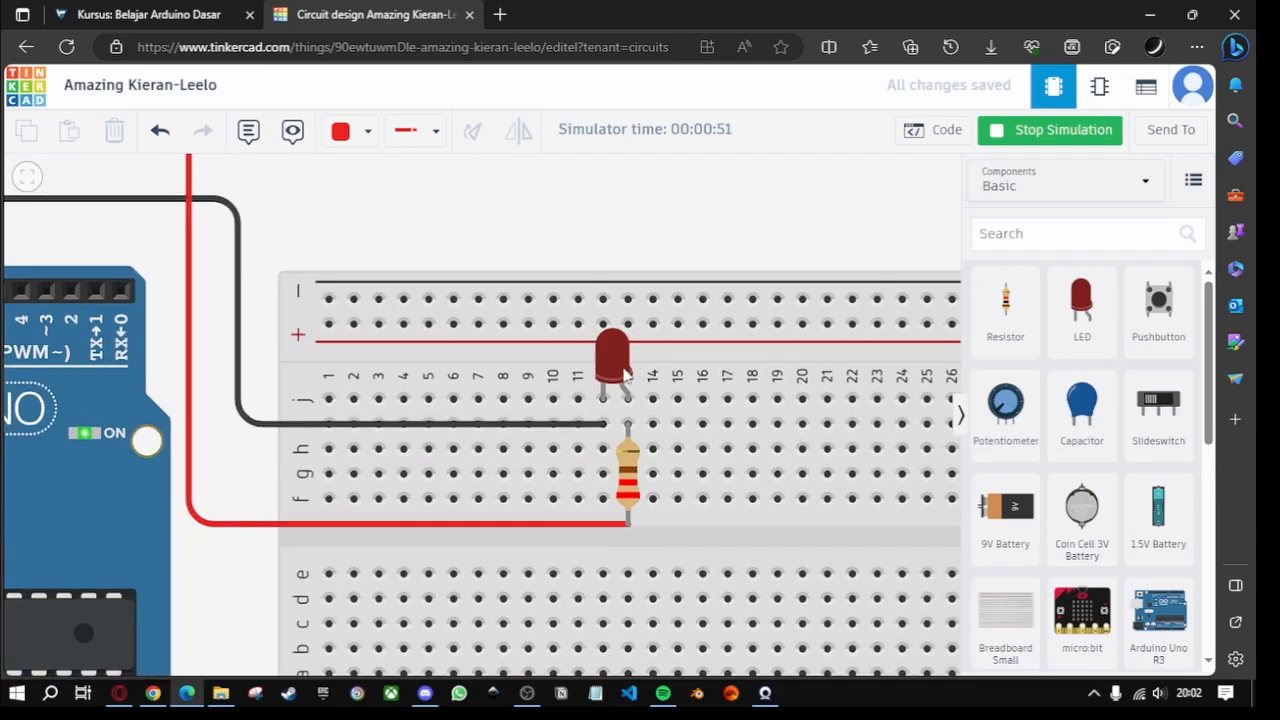
scroll(627, 385, down, 2)
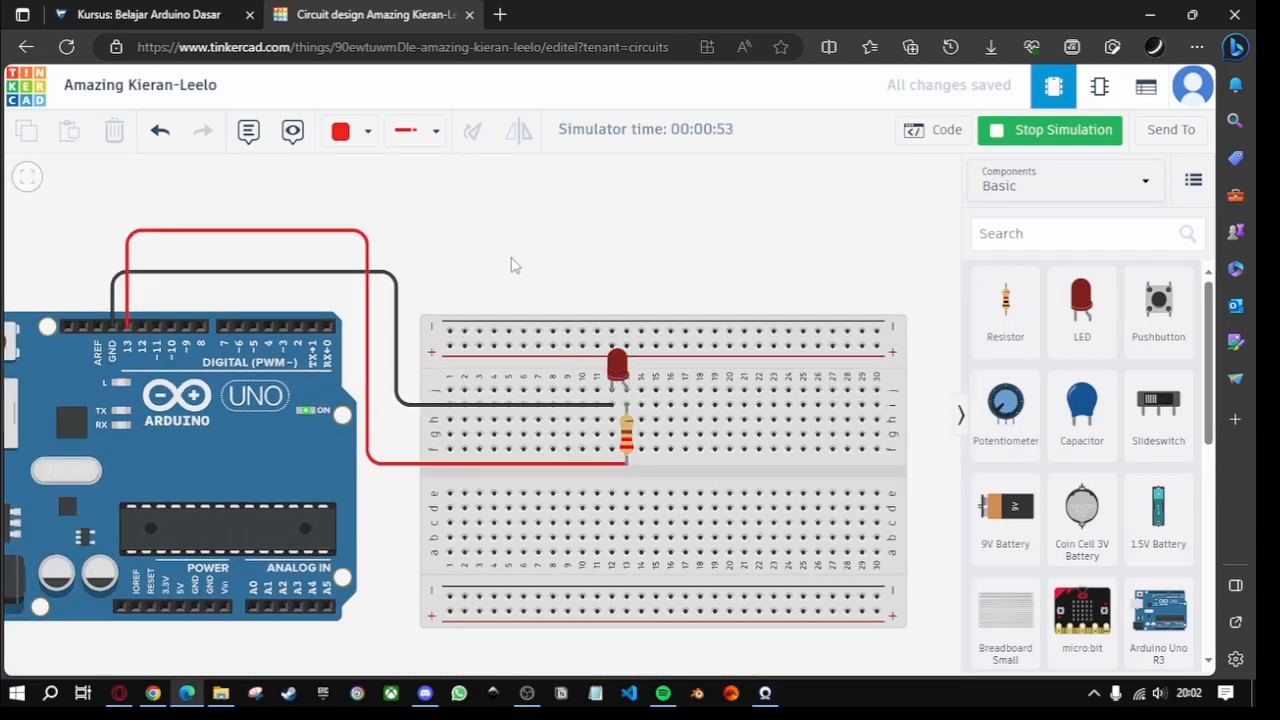
drag(513, 265, 548, 274)
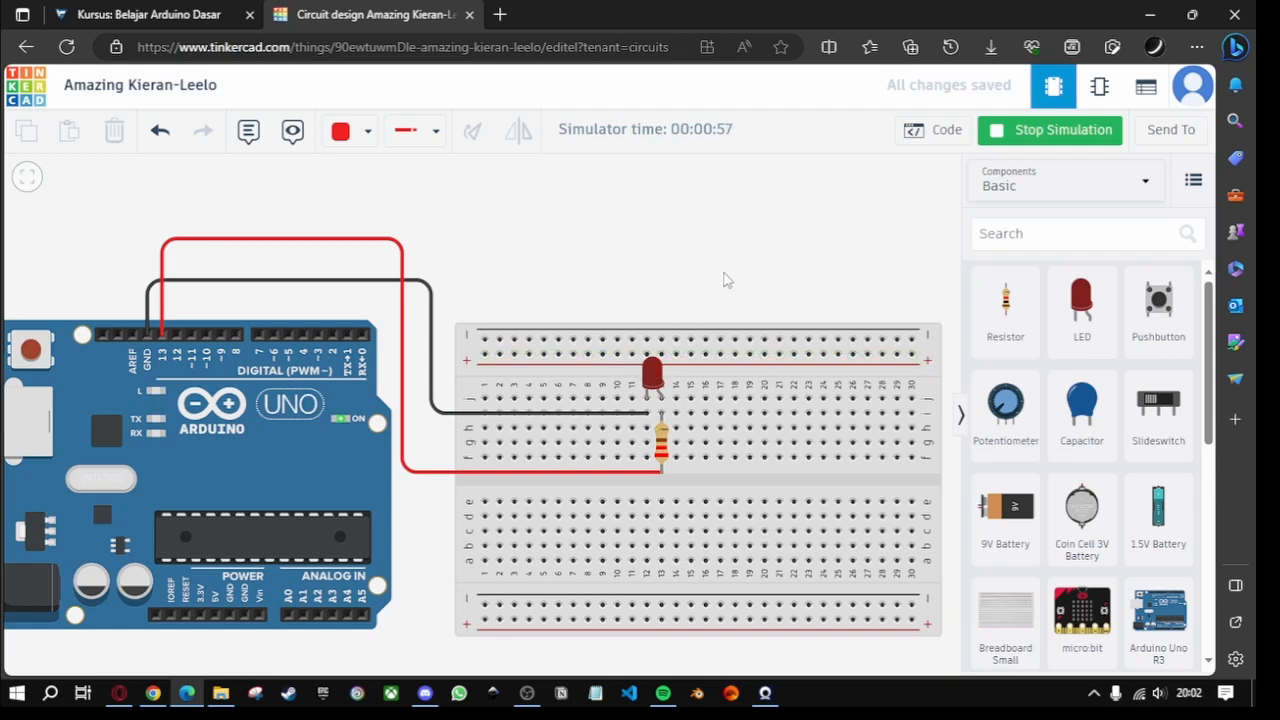
drag(651, 294, 613, 282)
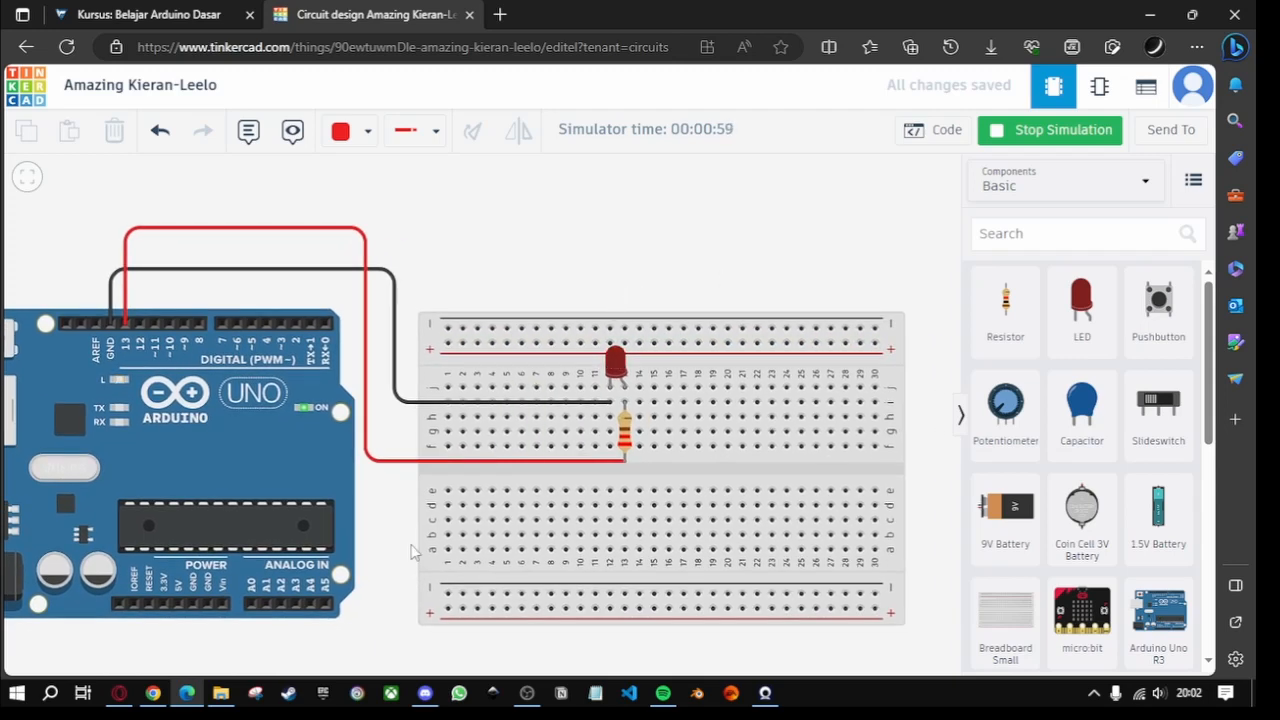
drag(401, 554, 518, 555)
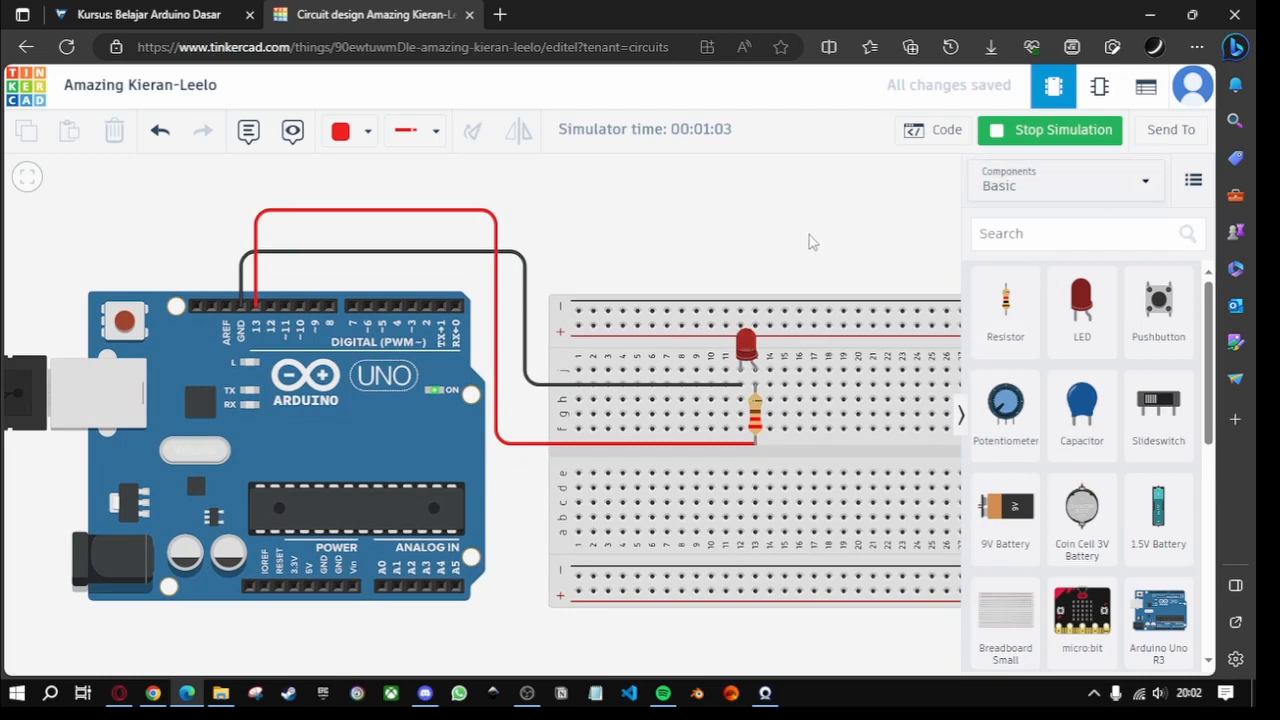
drag(811, 240, 797, 279)
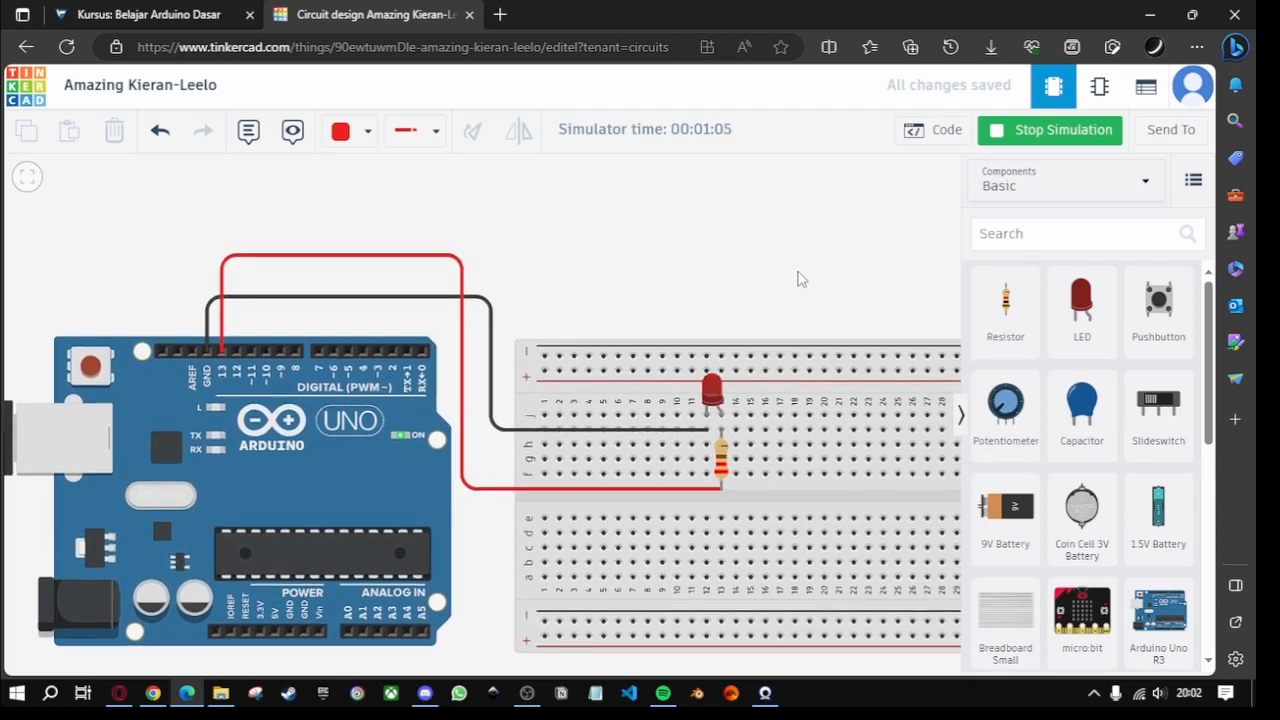
drag(520, 266, 555, 271)
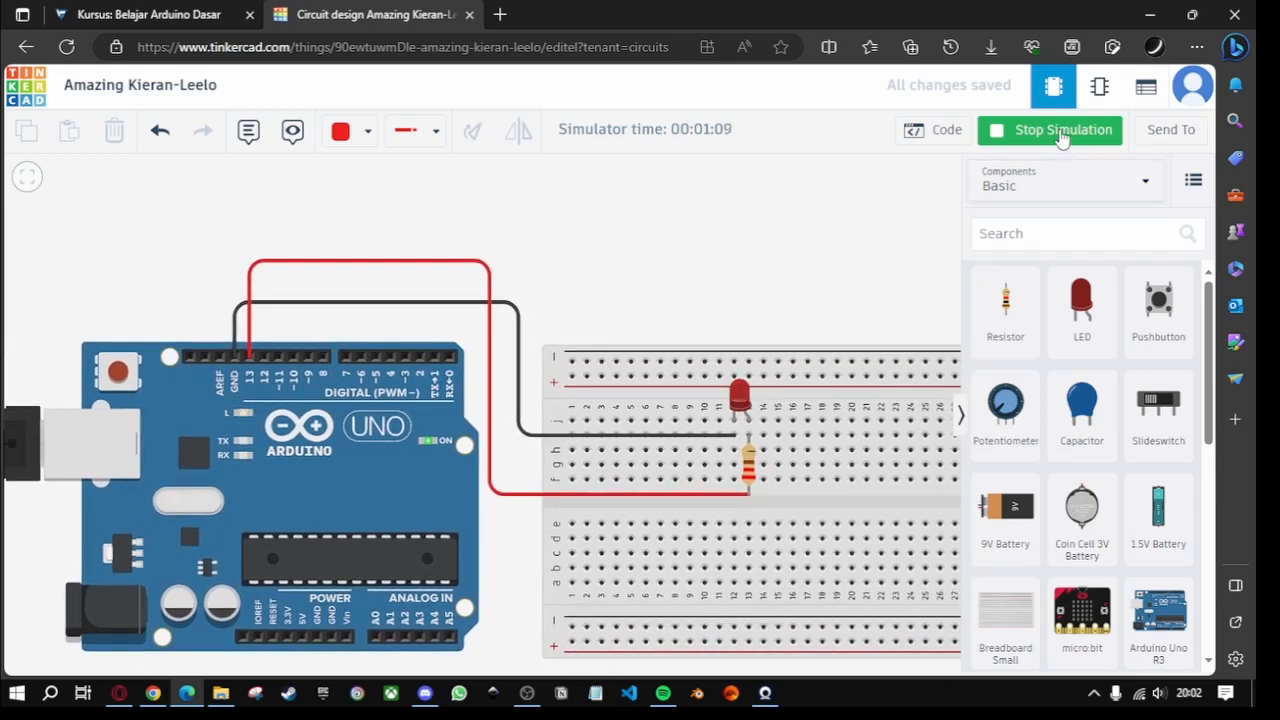
click(1062, 136)
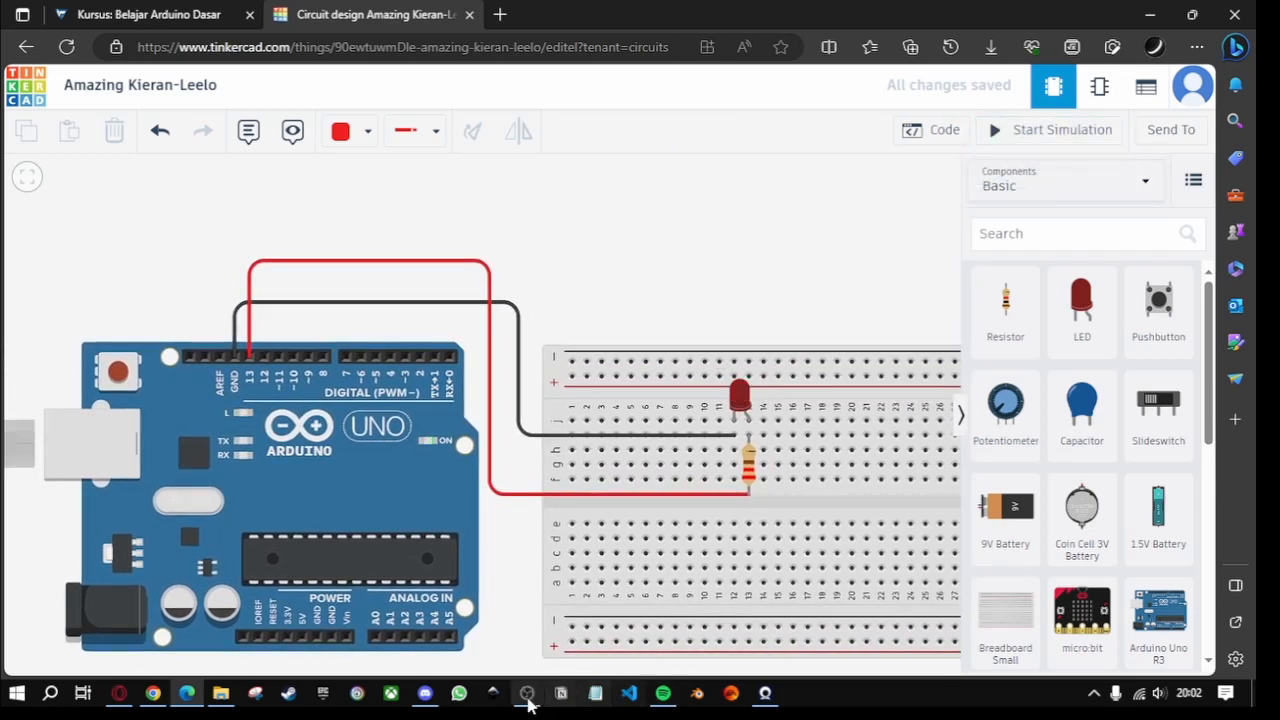
click(527, 695)
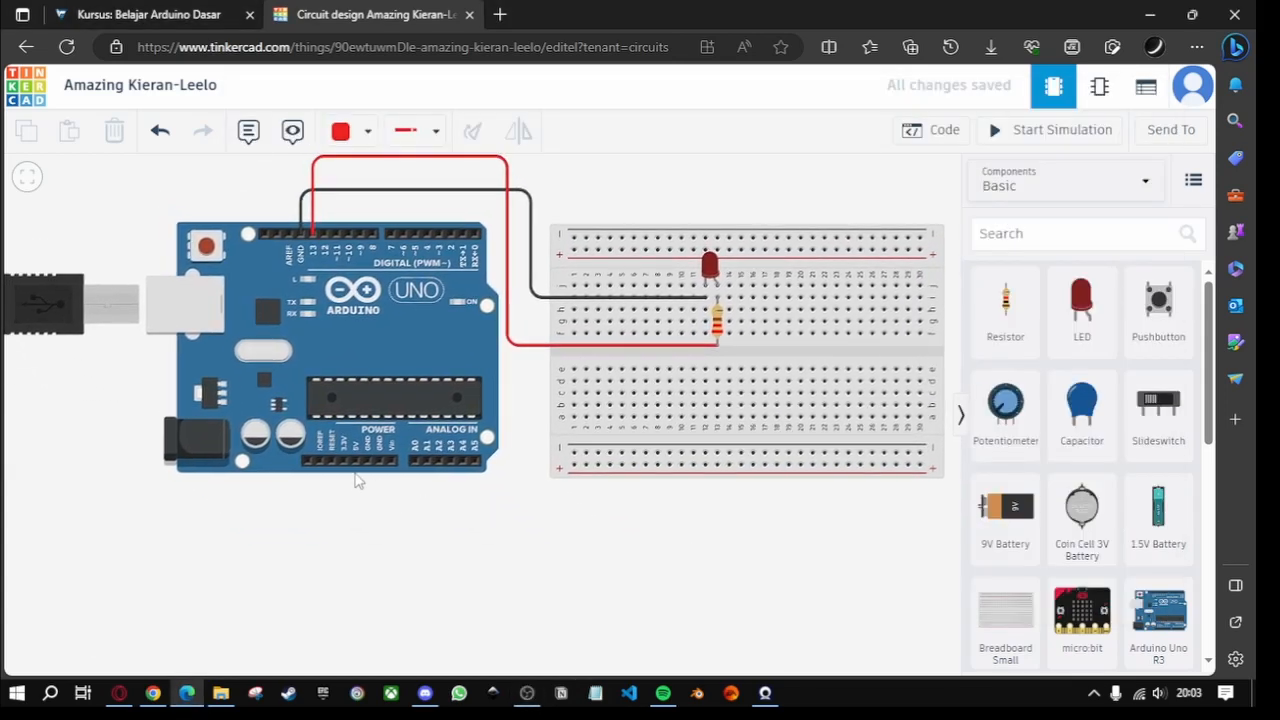
drag(354, 474, 385, 514)
click(577, 577)
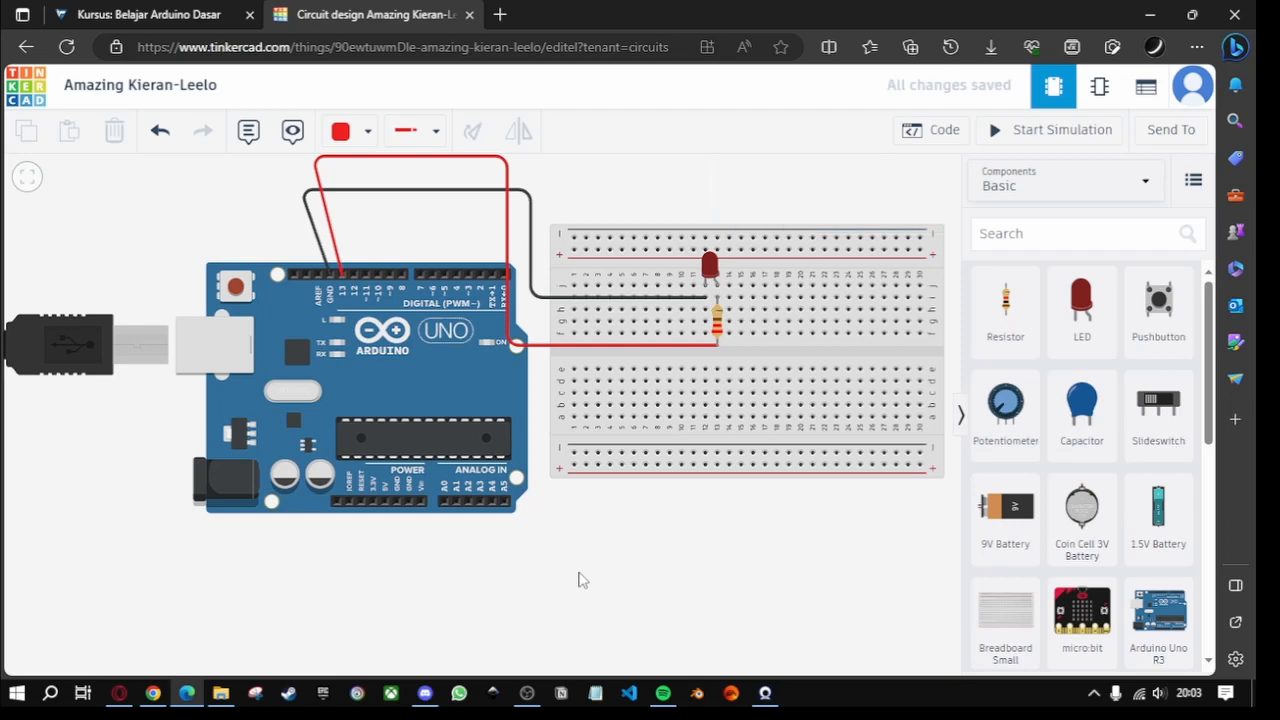
key(ctrl+z)
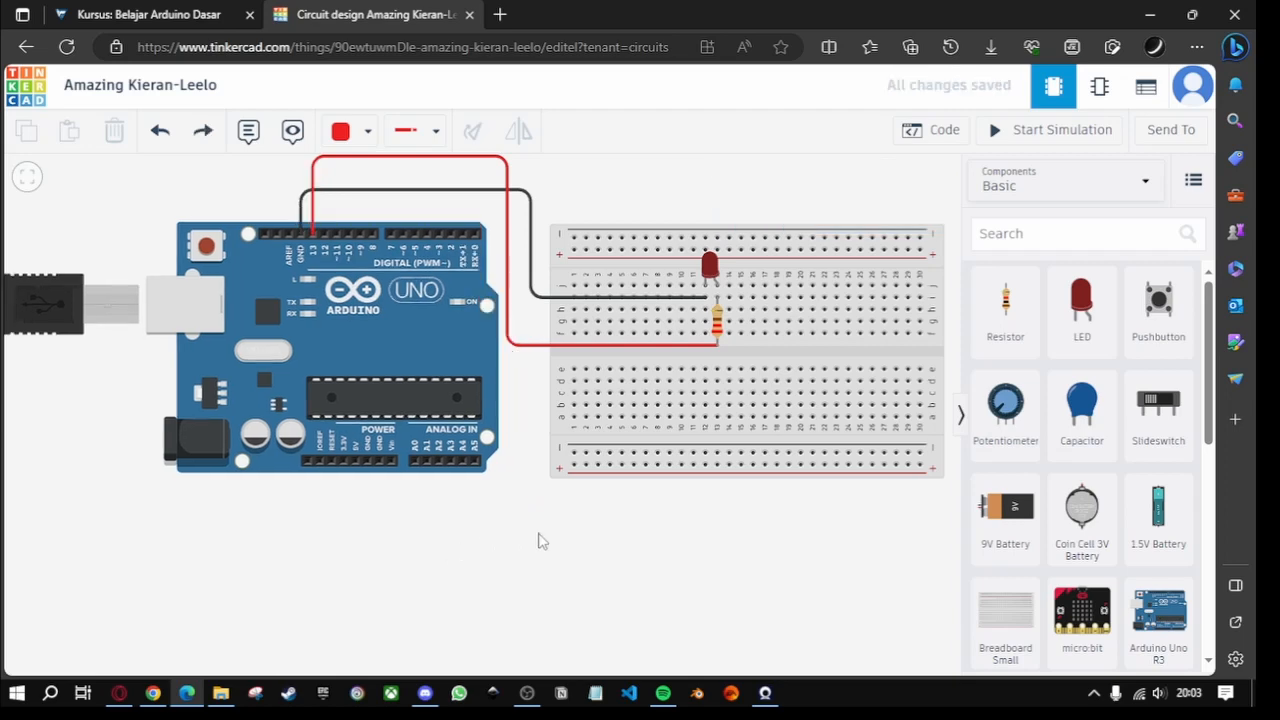
Step: Search the component library for "battery"
drag(538, 540, 563, 507)
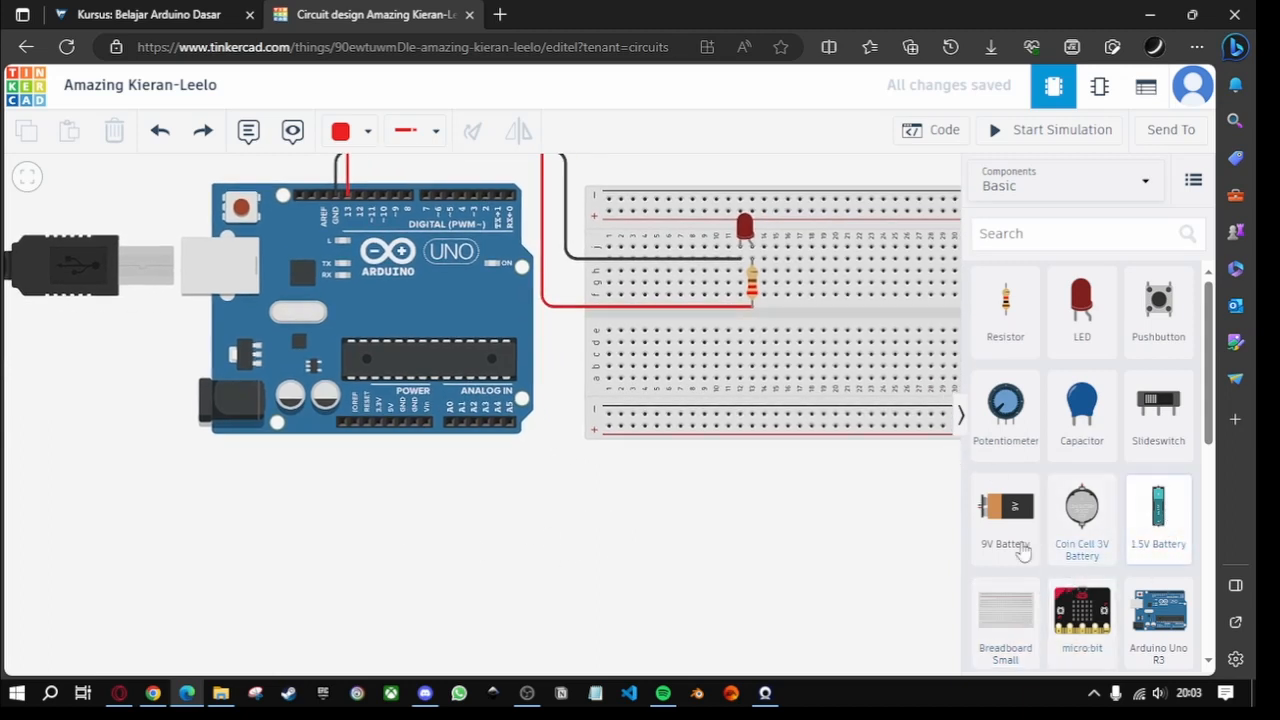
drag(529, 531, 489, 470)
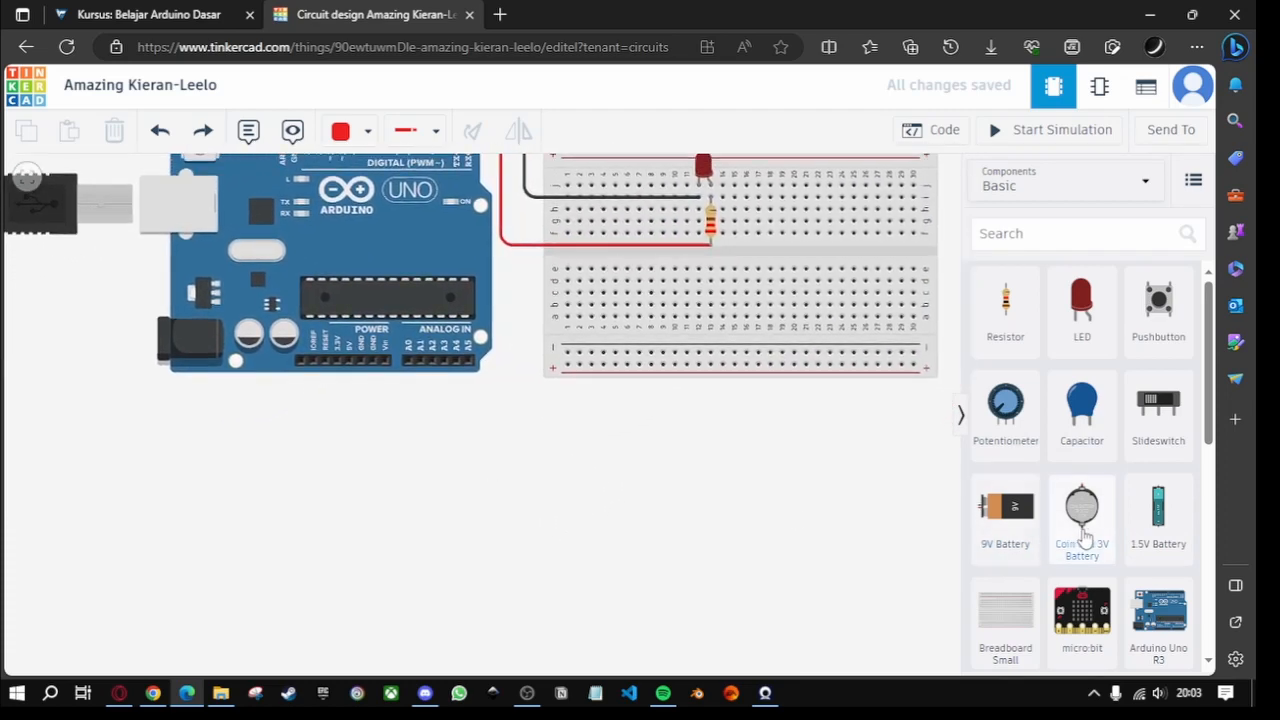
scroll(1157, 530, down, 5)
scroll(1157, 530, up, 2)
scroll(1157, 530, up, 3)
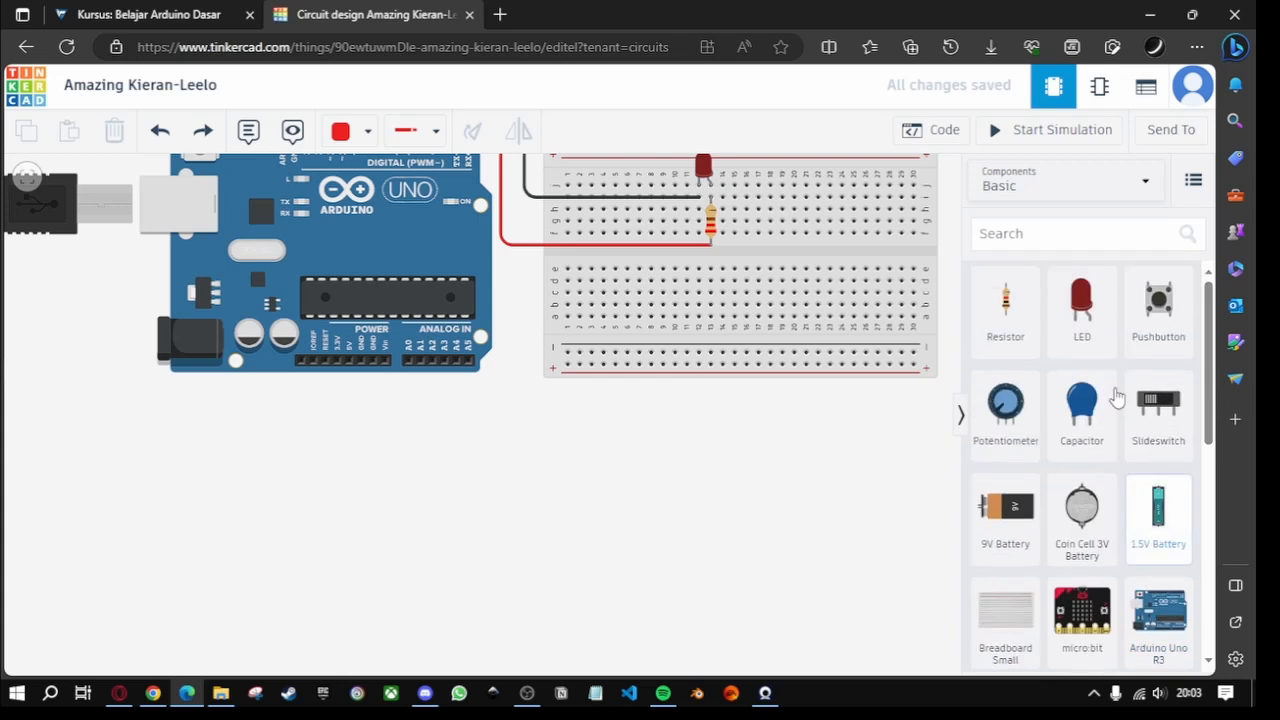
click(1104, 235)
text(b)
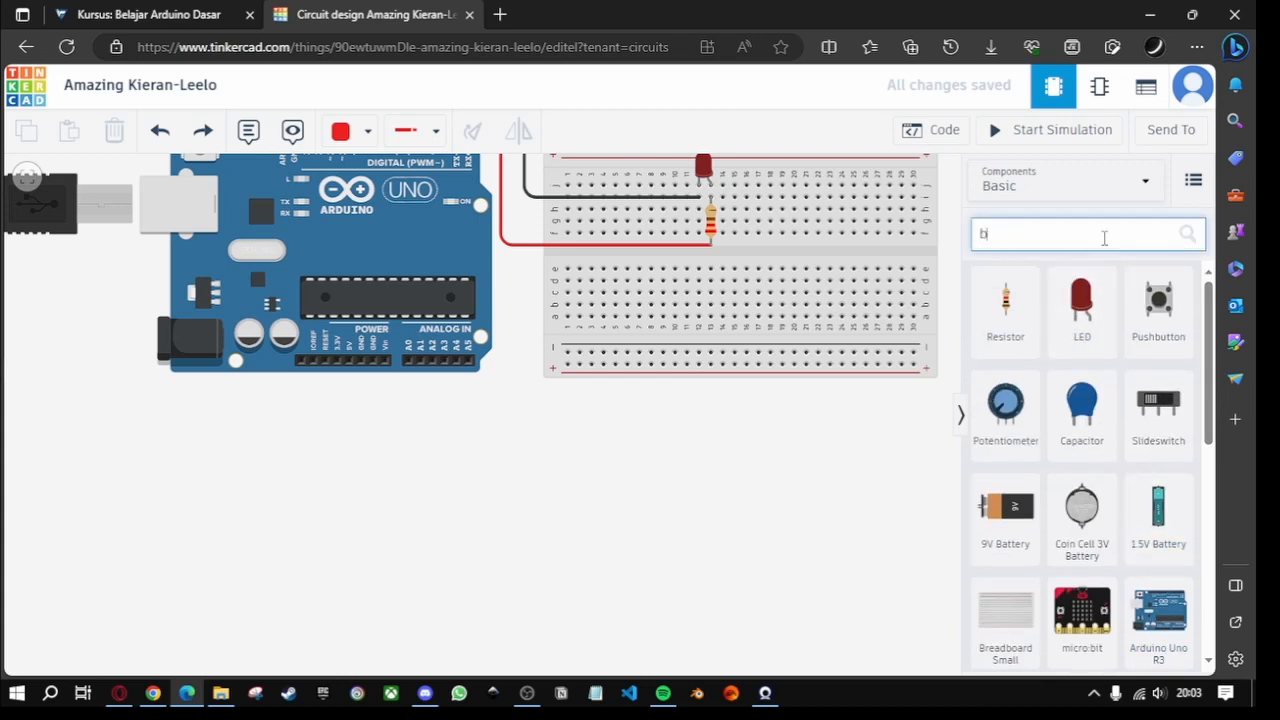
text(attery)
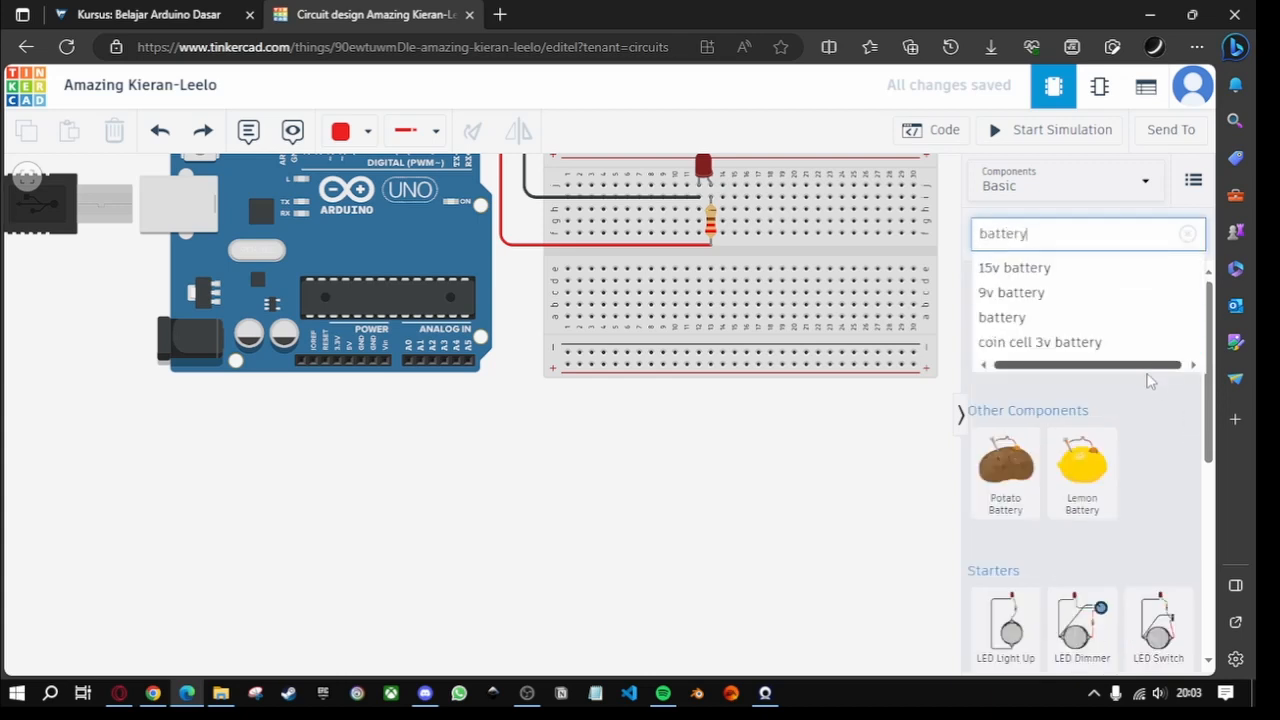
click(1150, 392)
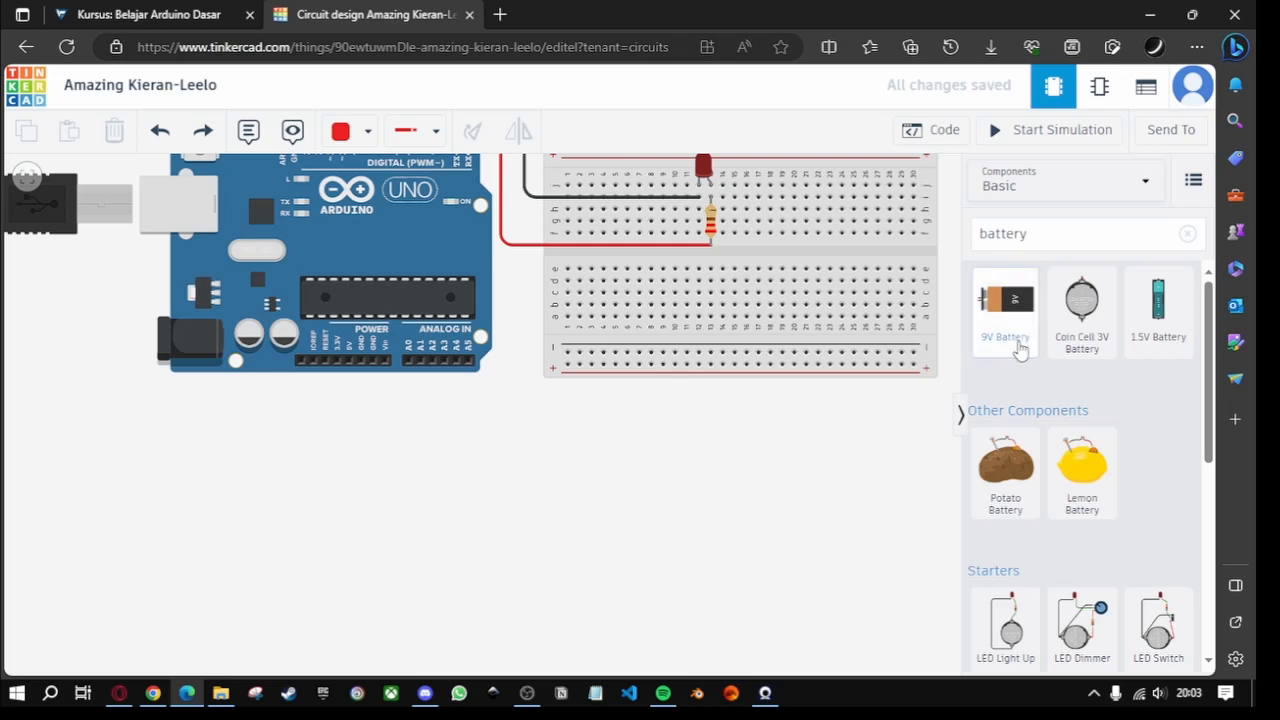
Step: Place a 9V battery in the empty area below the Arduino and name it "Baterai9V1"
drag(506, 480, 540, 465)
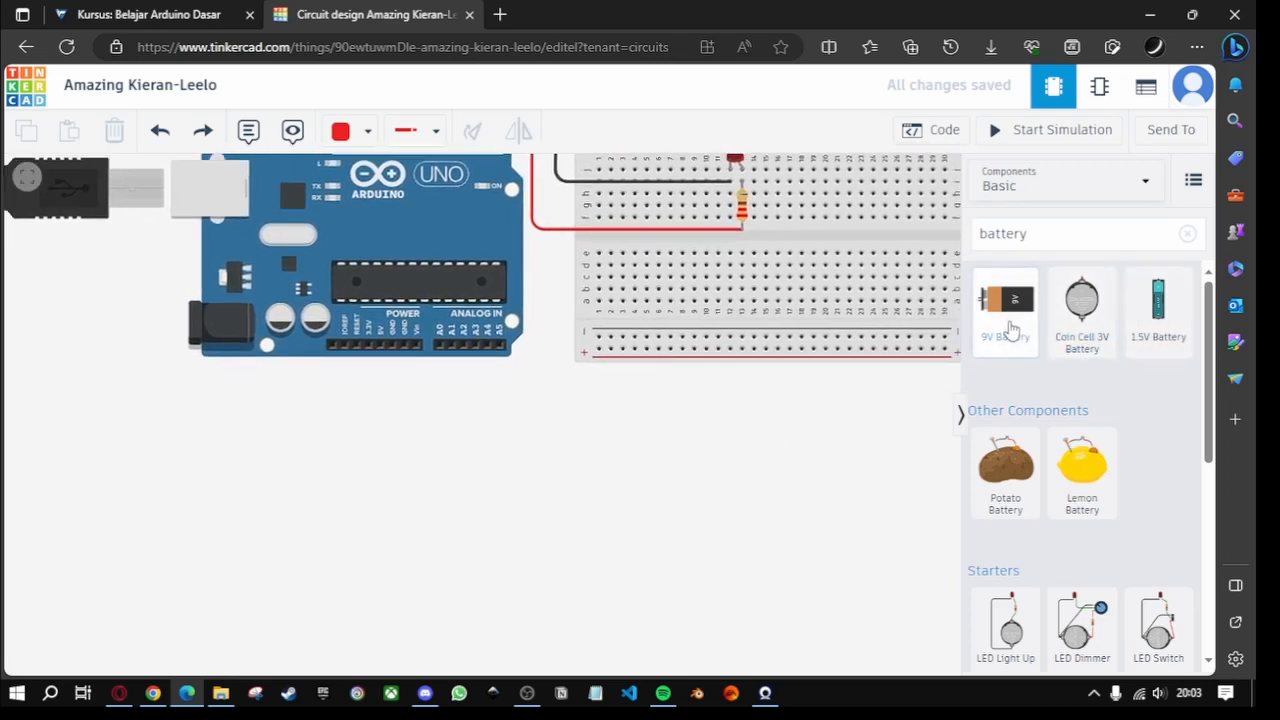
drag(1006, 331, 346, 572)
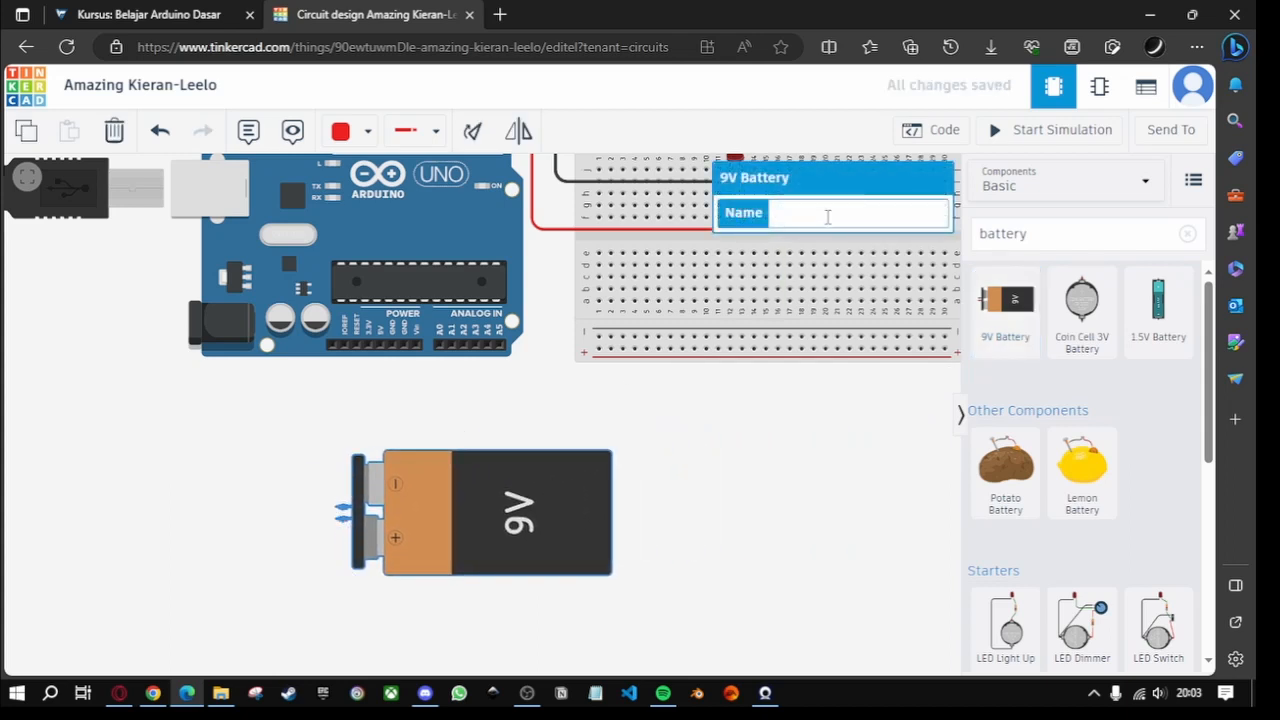
text(Baterai9V1)
click(830, 455)
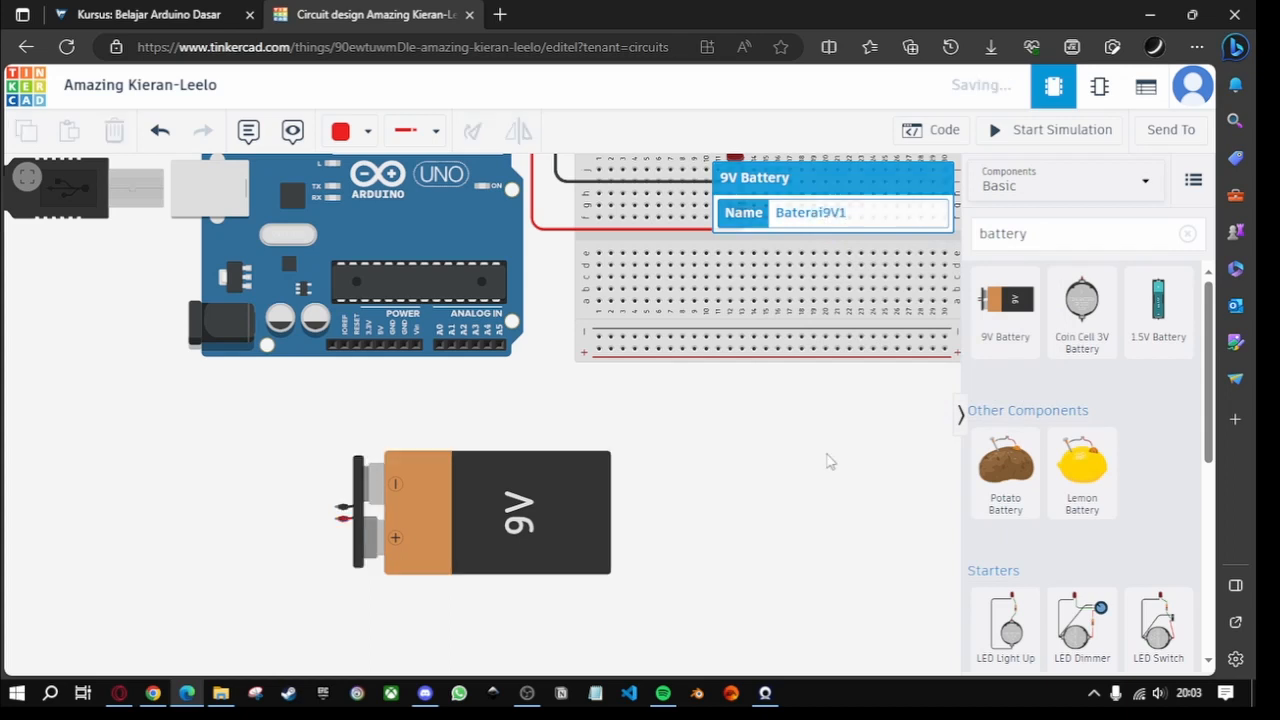
click(539, 516)
click(700, 538)
click(497, 515)
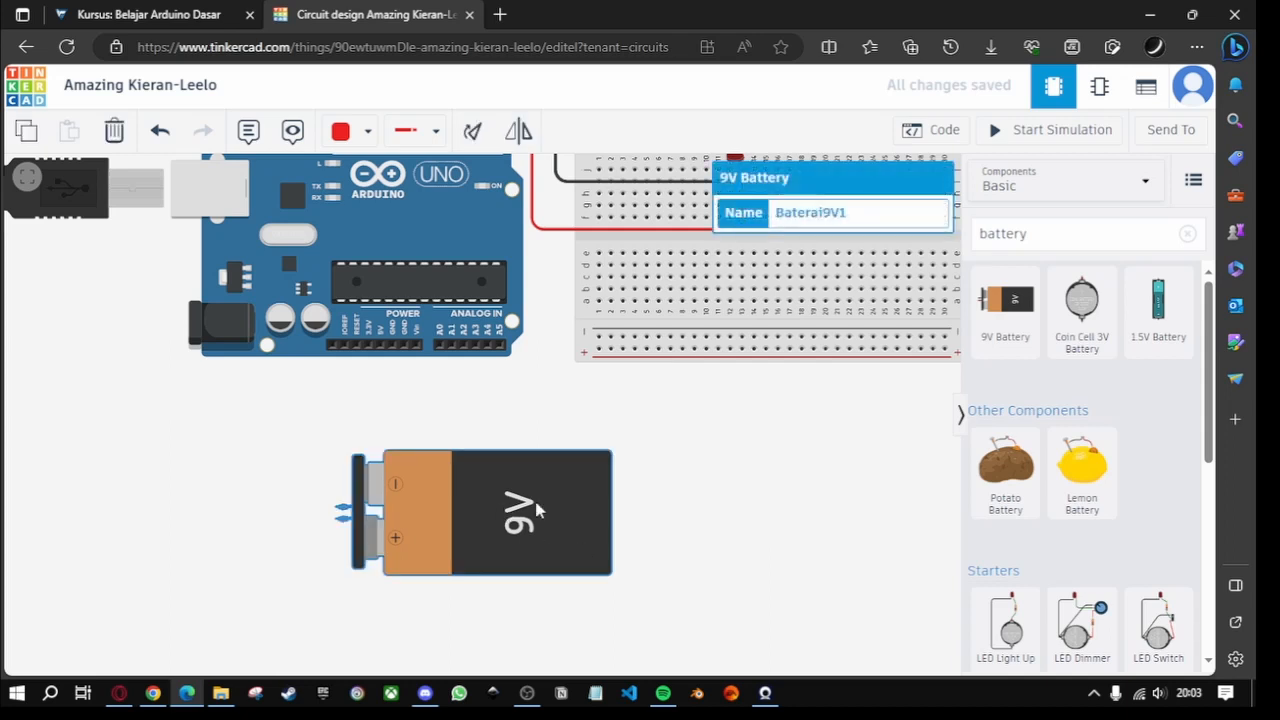
click(688, 482)
Step: Move the 9V battery away from the Arduino to the area below the breadboard
drag(666, 476, 783, 451)
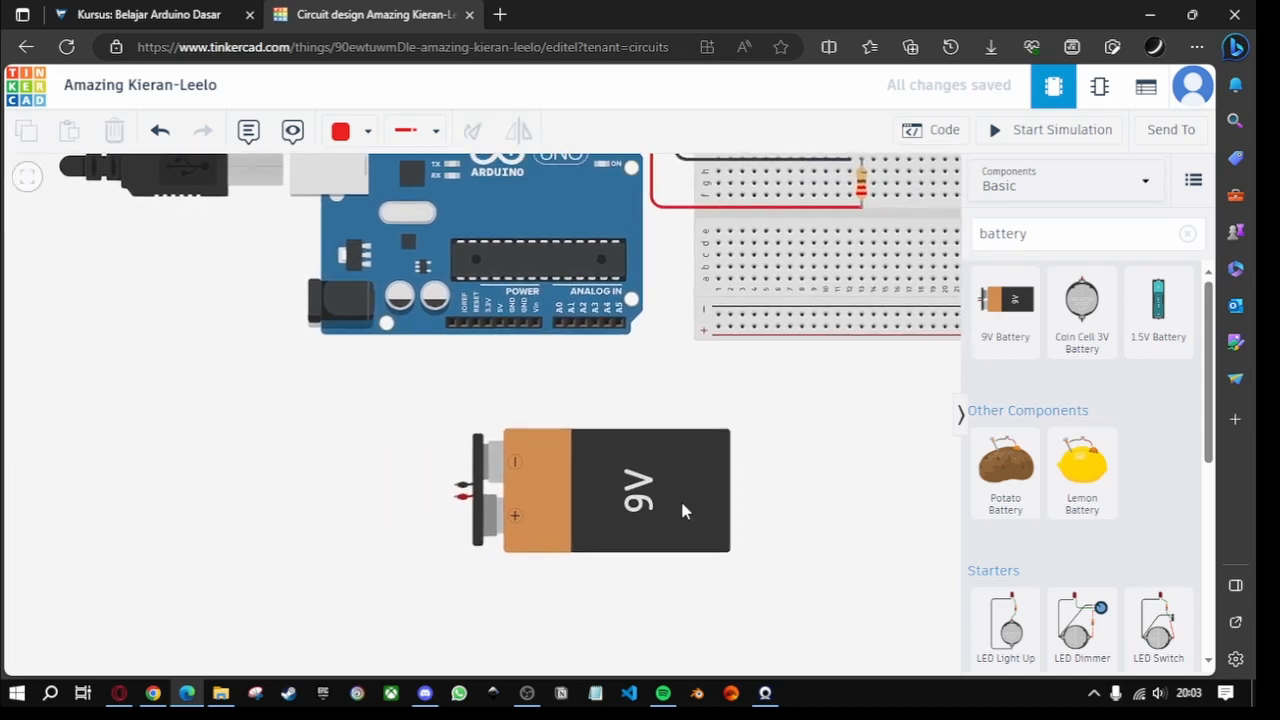
drag(680, 498, 808, 540)
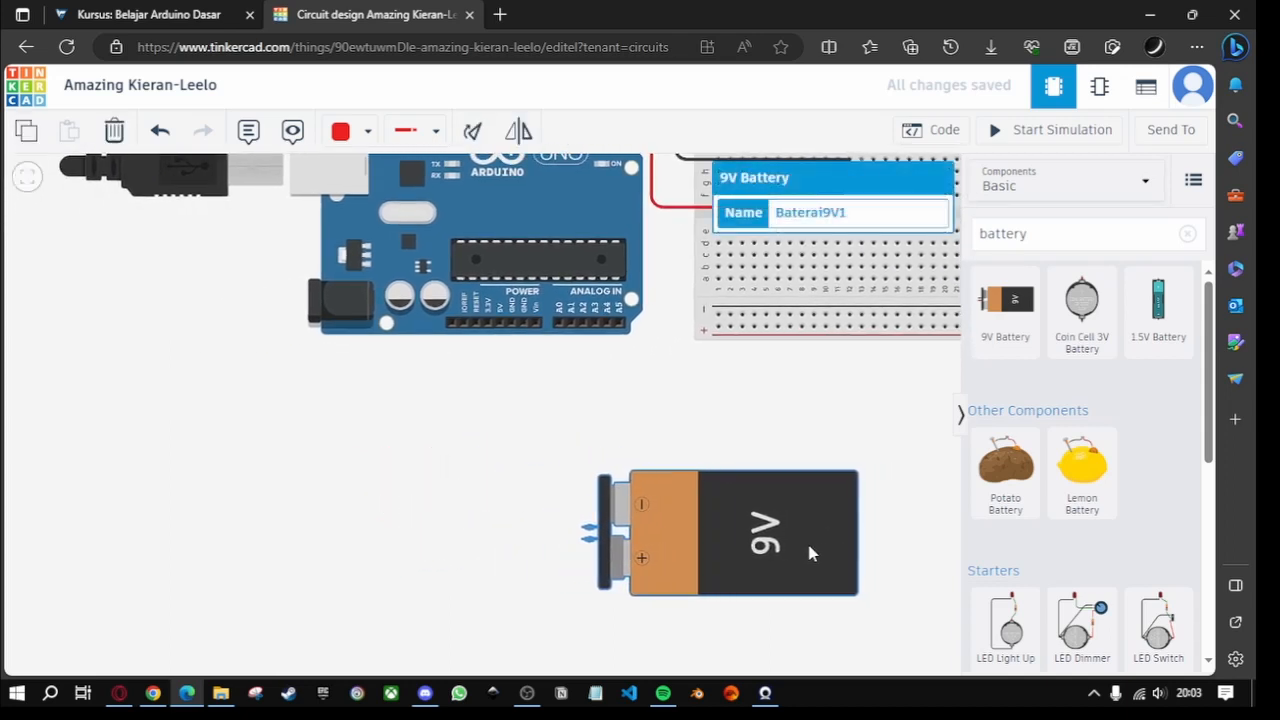
click(595, 572)
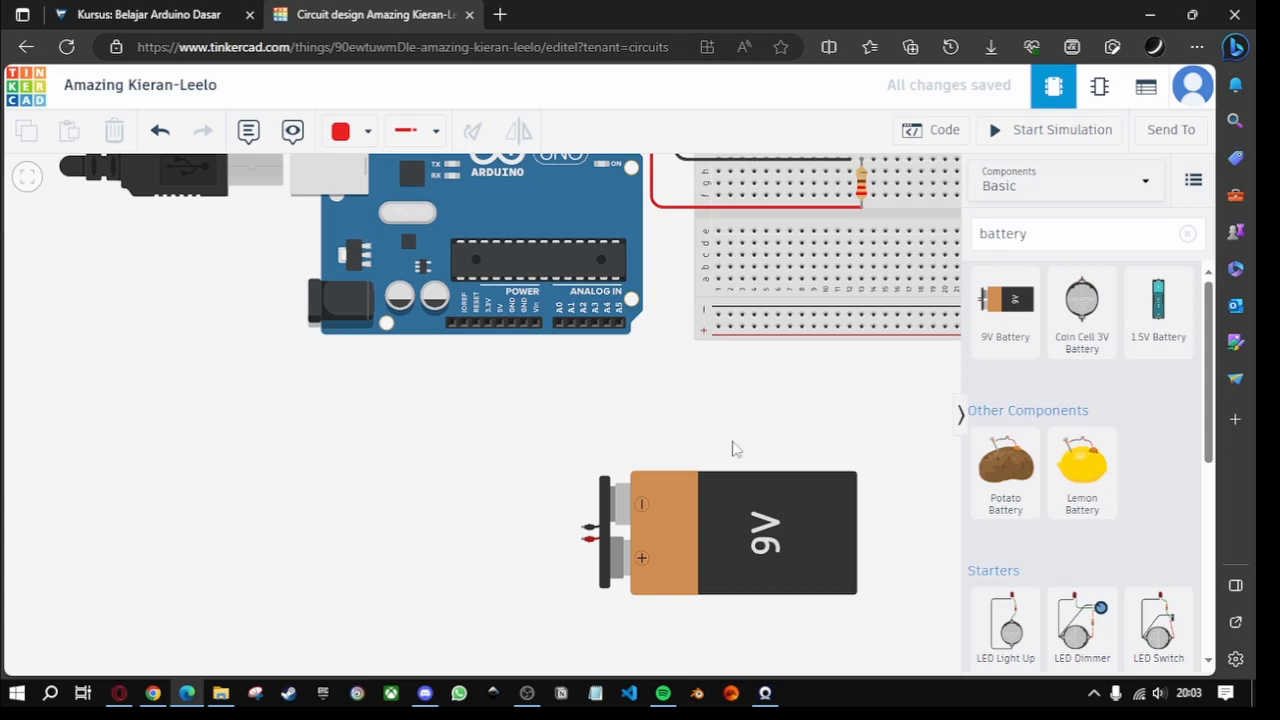
drag(756, 558, 805, 503)
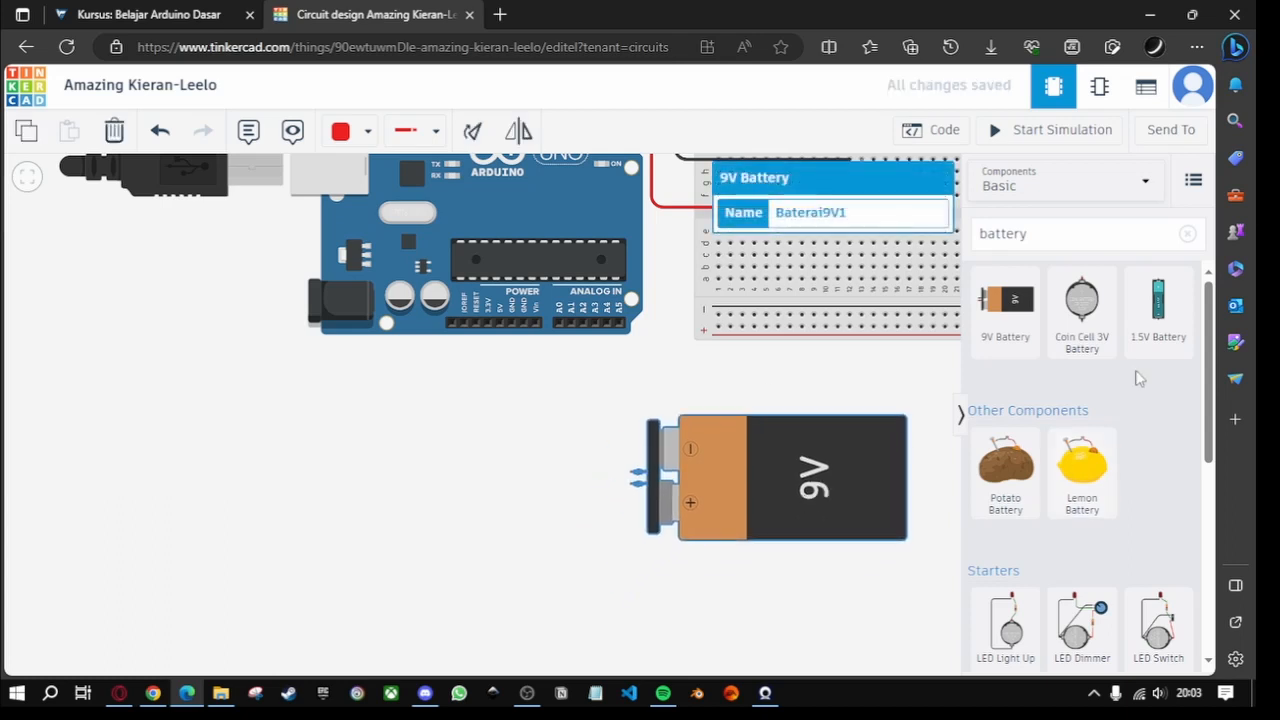
Step: Place a 1.5V battery below the Arduino and delete the 9V battery
drag(1157, 337, 555, 558)
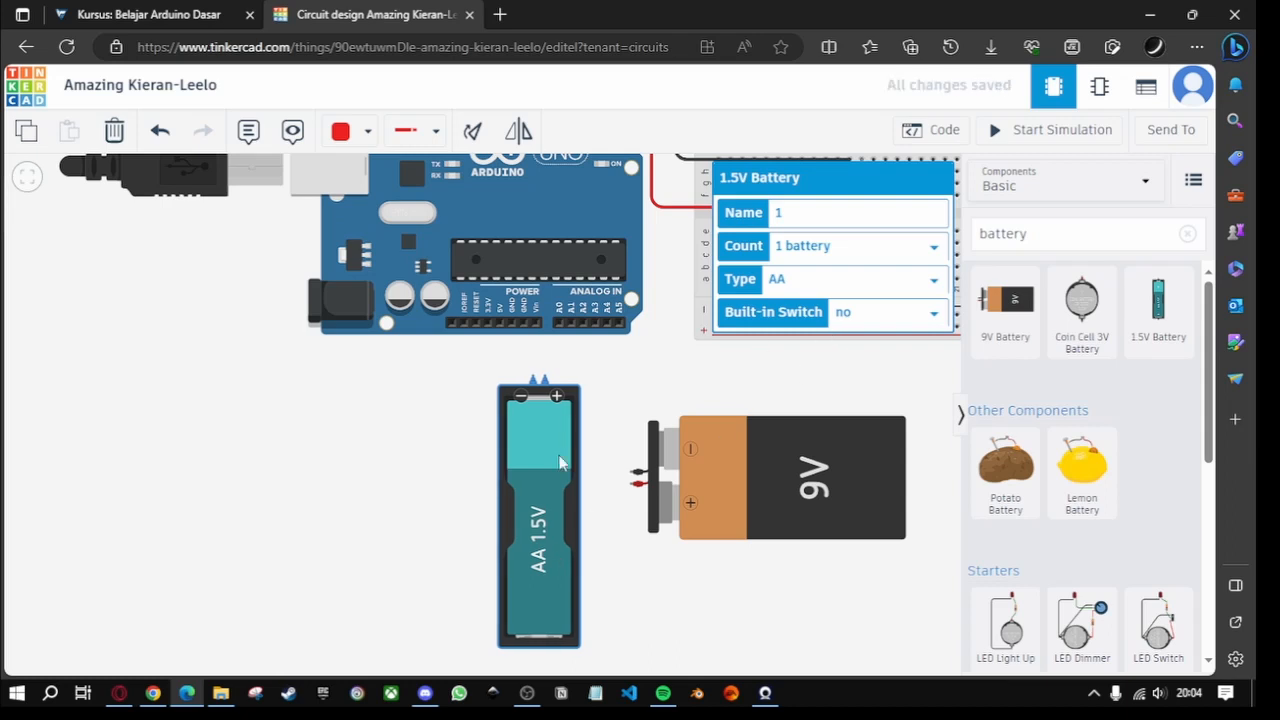
drag(560, 462, 458, 454)
click(780, 442)
key(Delete)
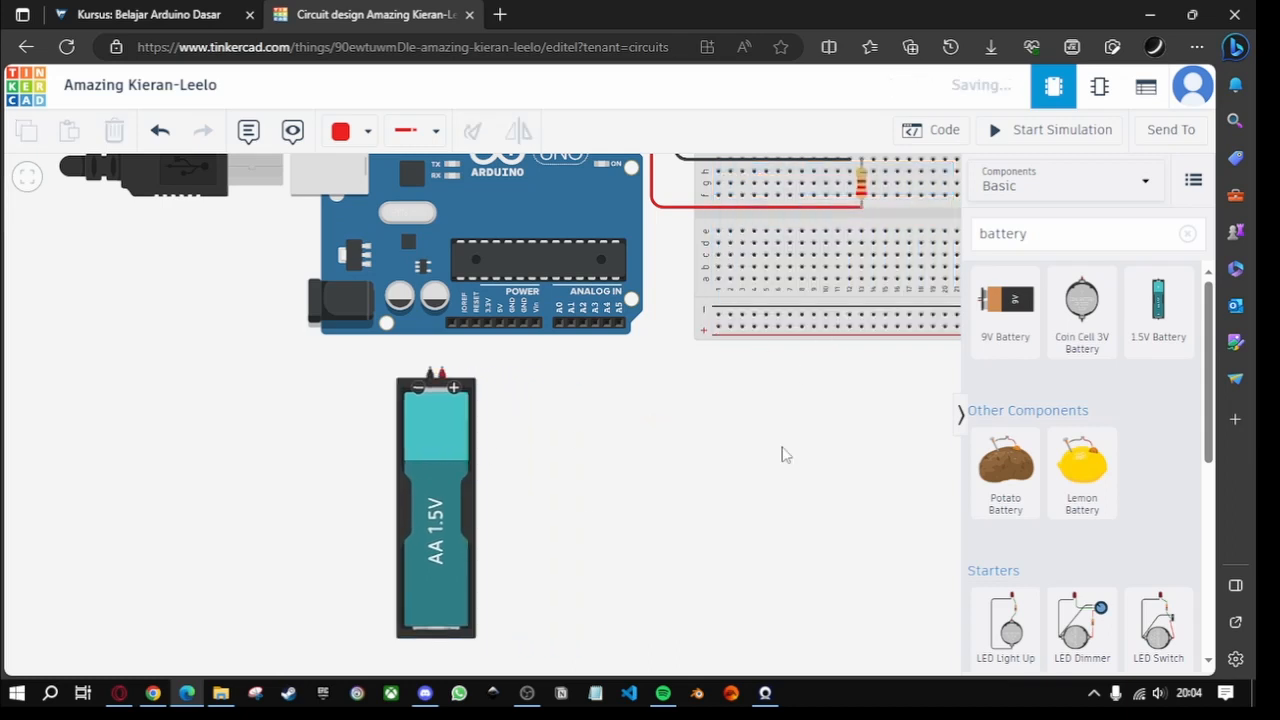
Step: Move the 1.5V battery to the space below the gap between the Arduino and the breadboard
drag(452, 522, 730, 543)
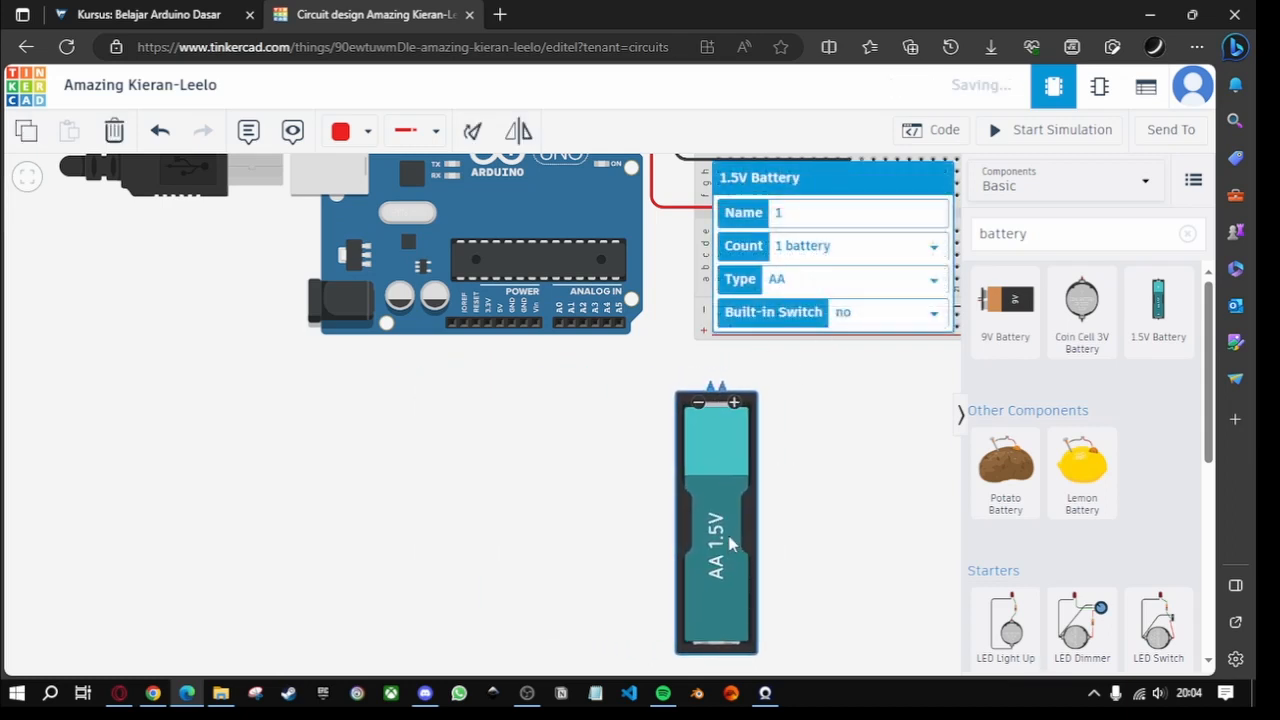
drag(829, 440, 738, 436)
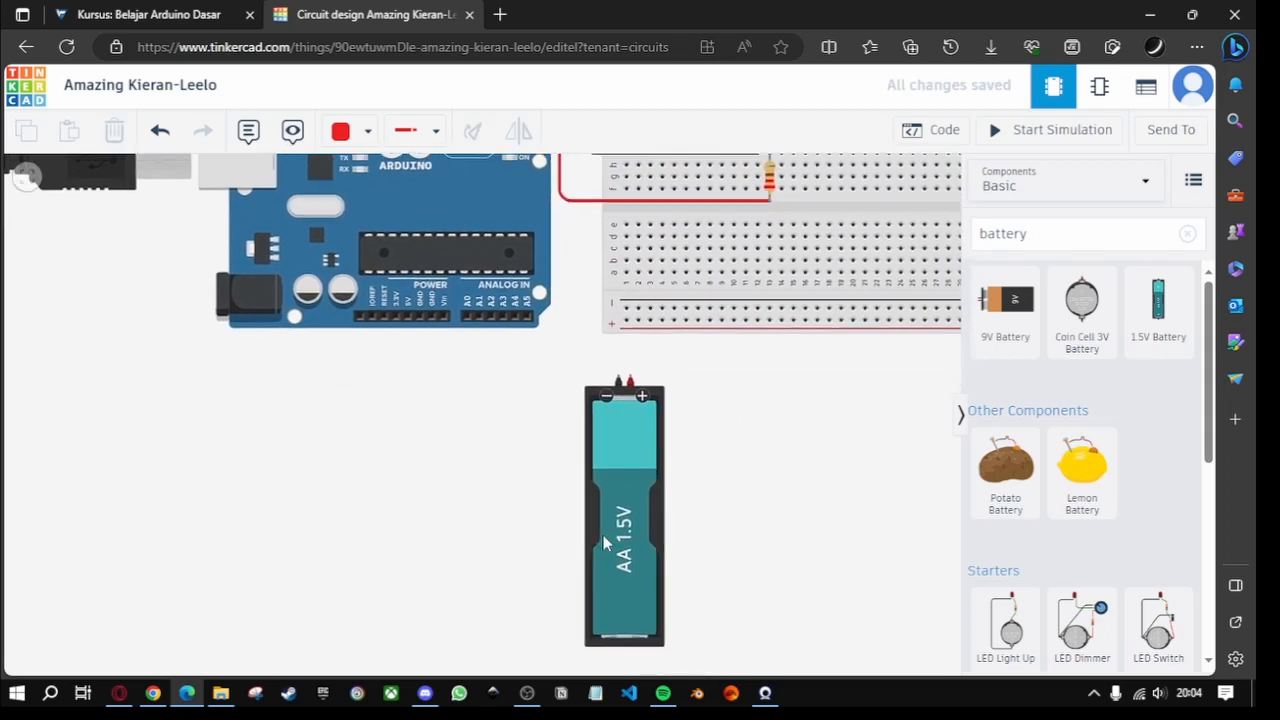
click(605, 543)
drag(445, 462, 333, 451)
click(532, 531)
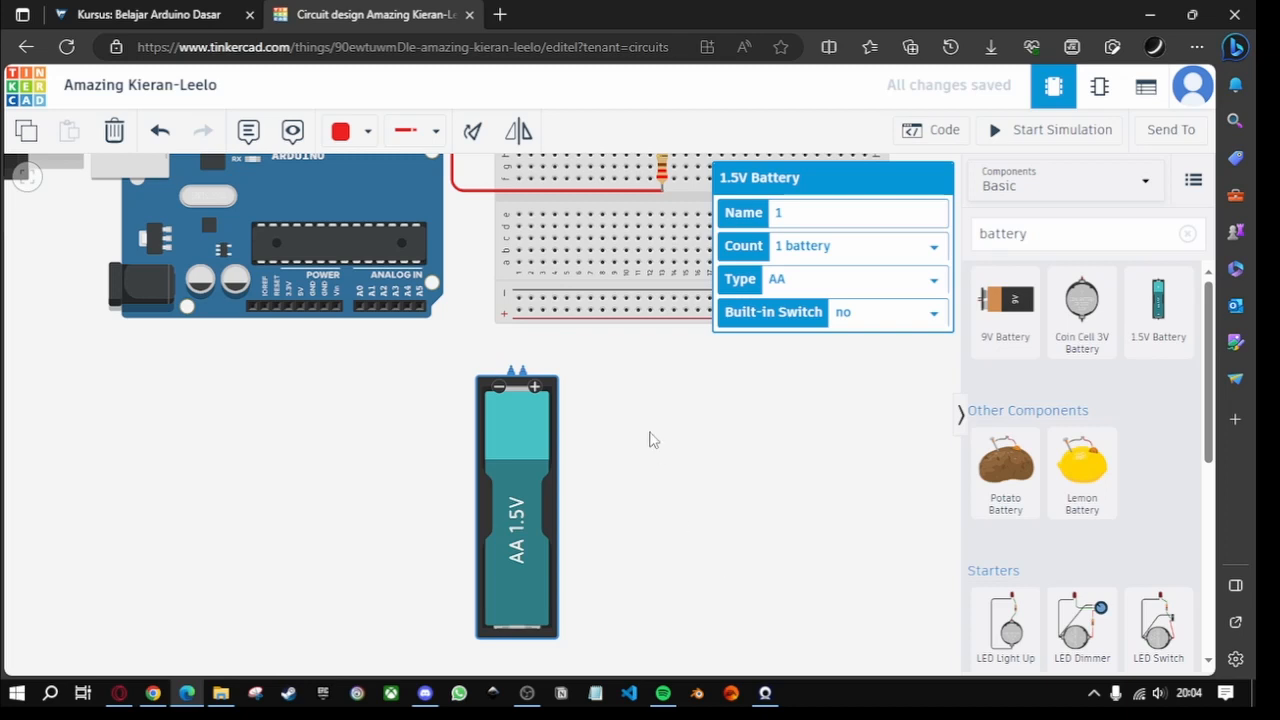
drag(650, 440, 680, 460)
drag(294, 428, 452, 517)
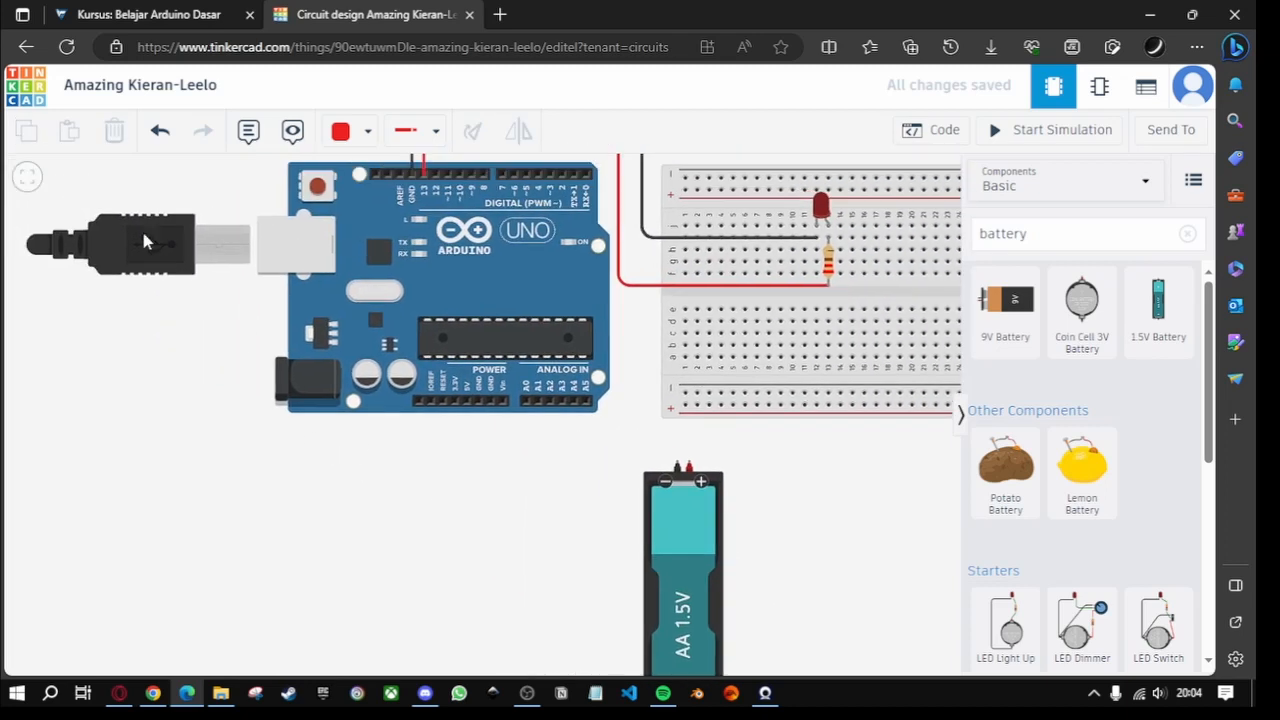
drag(538, 584, 313, 422)
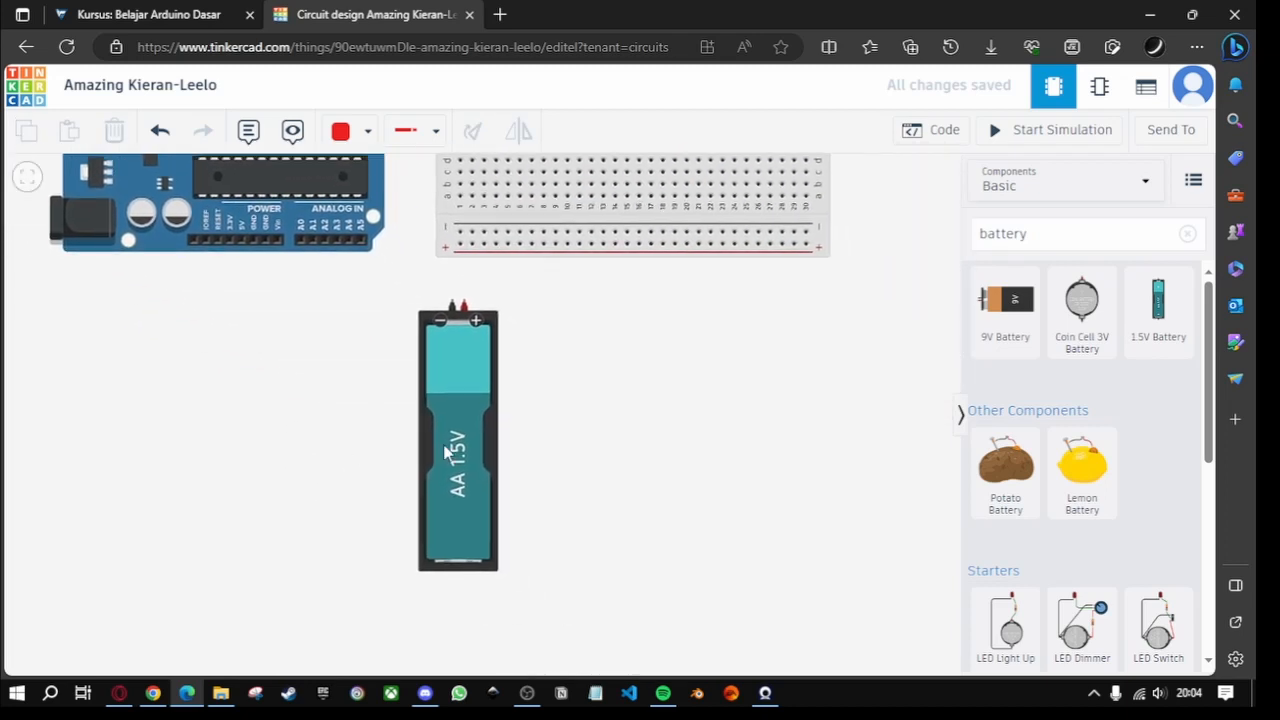
Step: Set the 1.5V battery's count to 4 batteries and shift the pack slightly below the boards
click(446, 446)
click(878, 257)
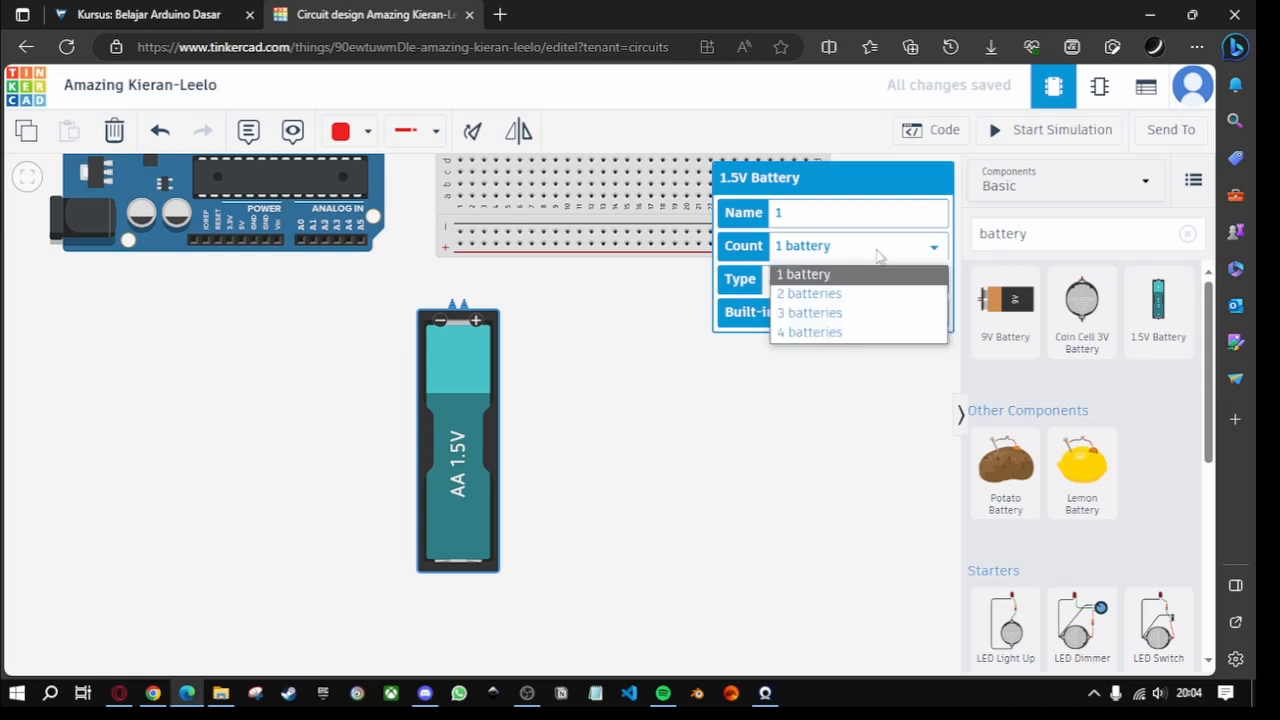
click(882, 335)
drag(540, 463, 585, 477)
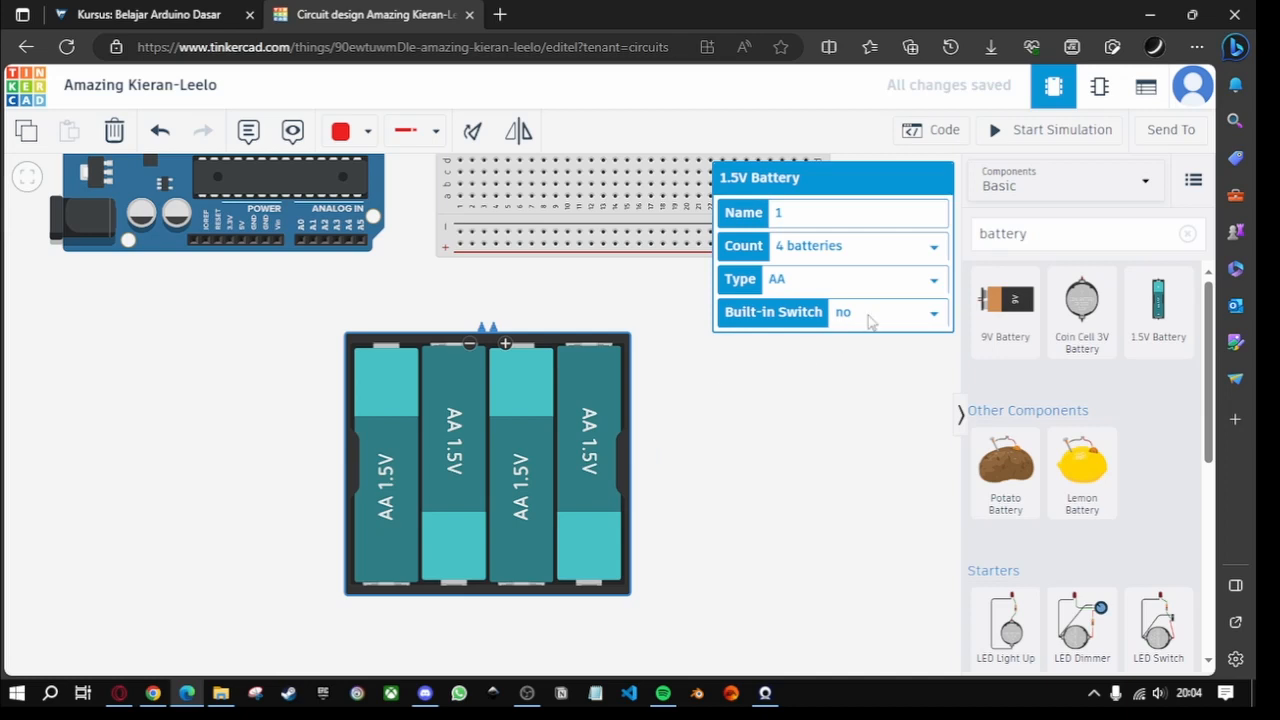
Step: Try the AAA type on the battery pack and restore it to AA
click(885, 289)
click(885, 289)
click(885, 289)
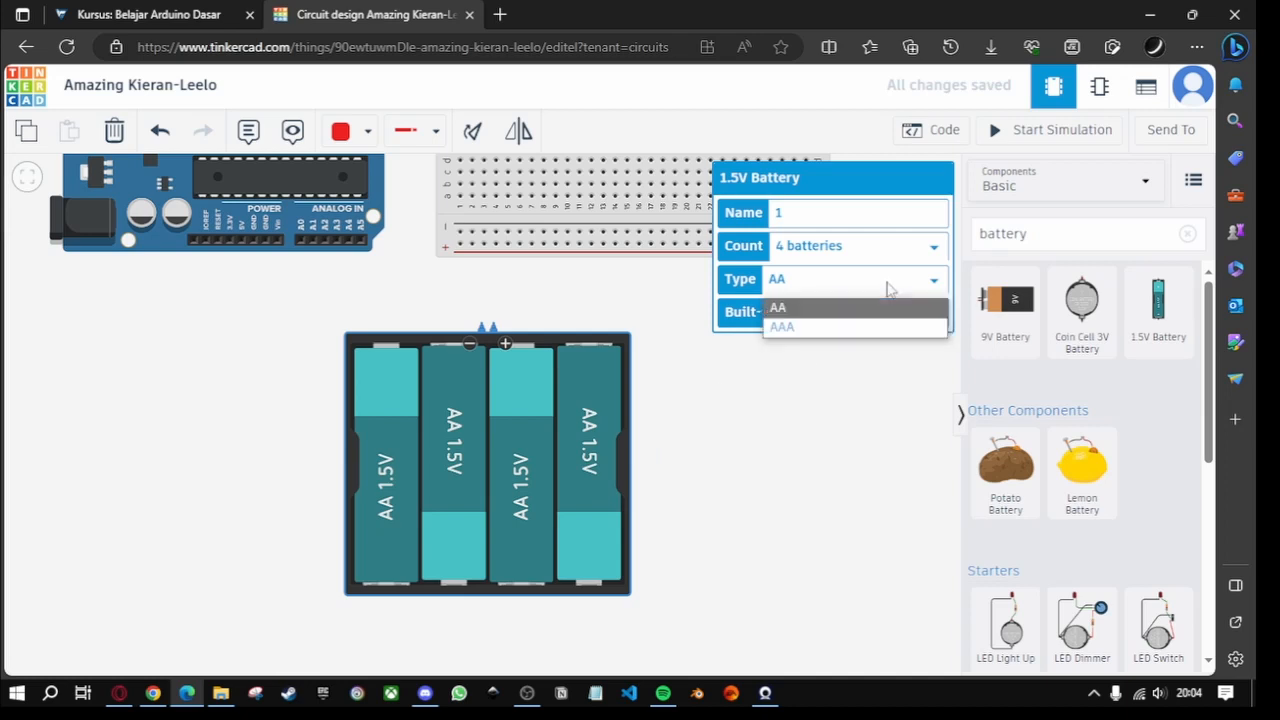
click(861, 328)
click(855, 290)
click(863, 307)
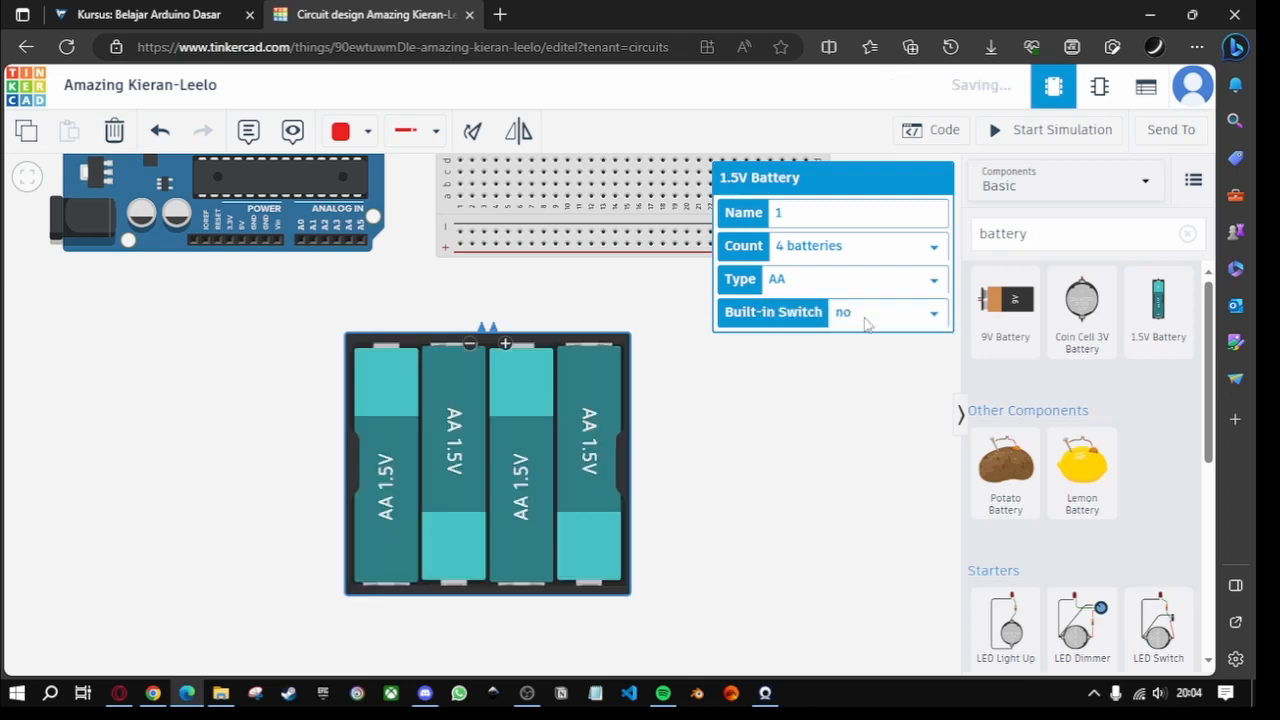
Step: Try the battery pack's built-in switch with yes and set it back to no
click(866, 323)
click(868, 361)
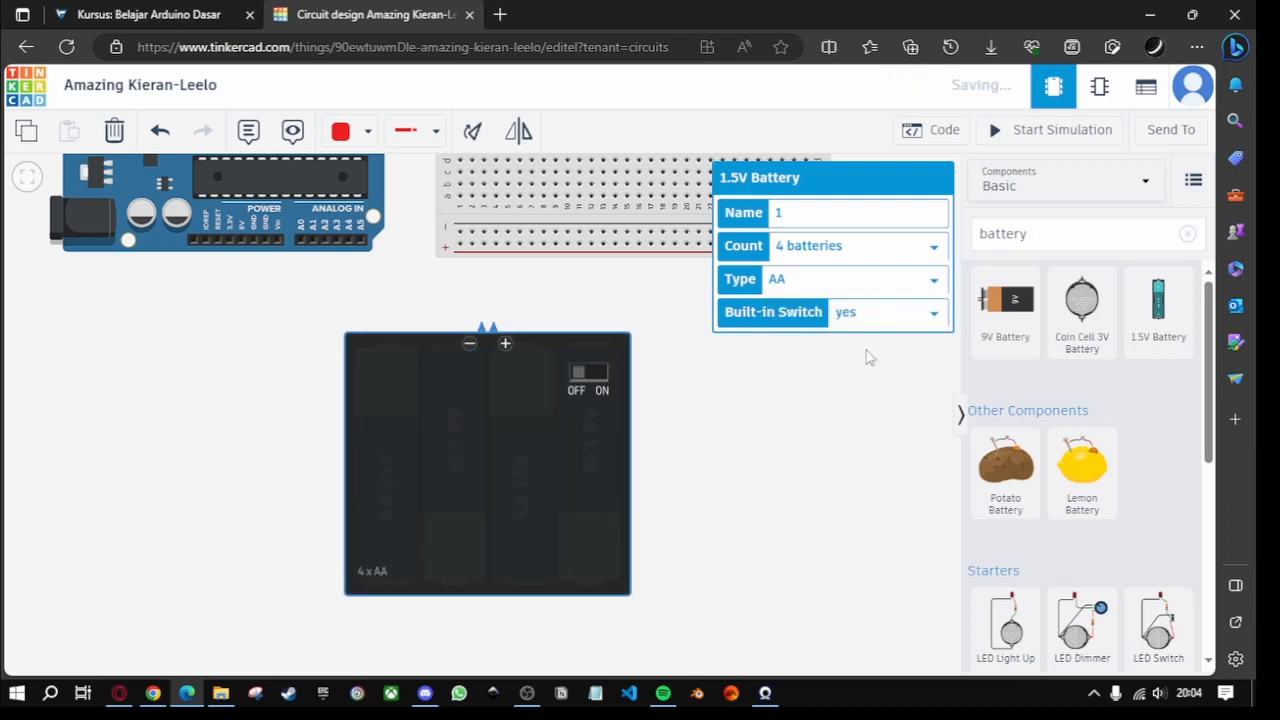
click(875, 323)
click(874, 340)
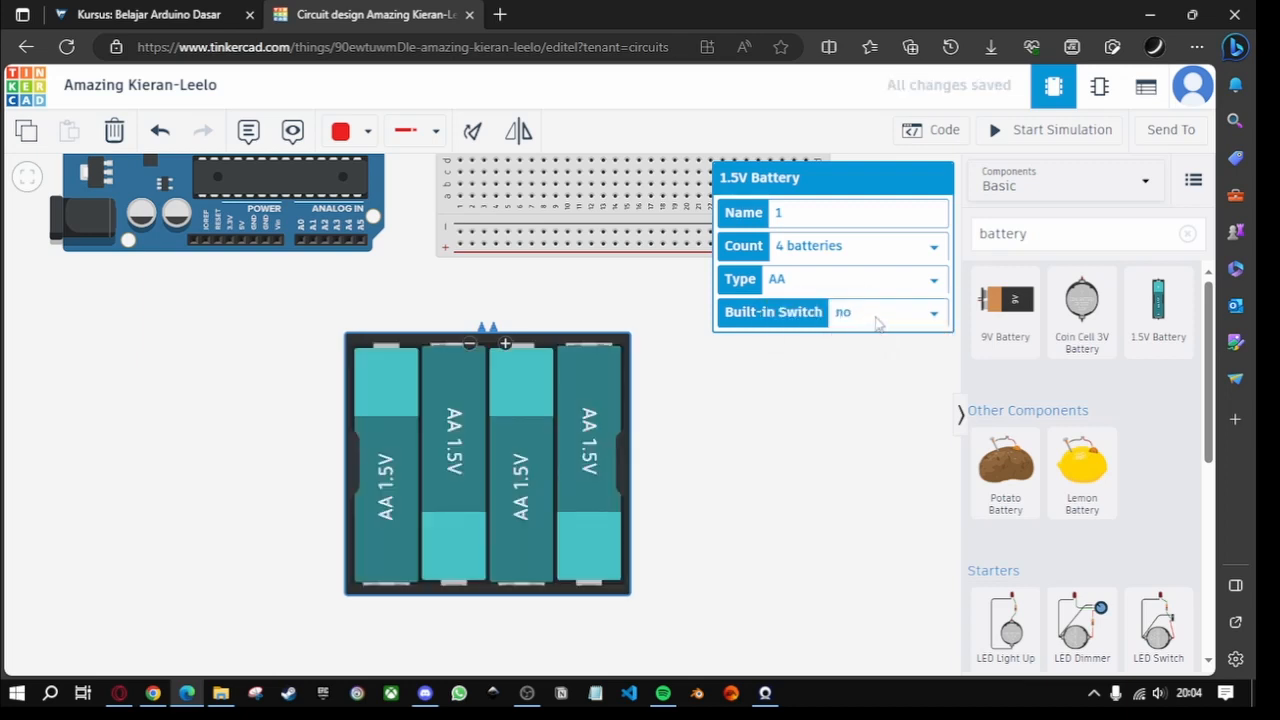
Step: Move the four-cell battery pack directly below the Arduino's power pins and deselect it
drag(696, 418, 800, 497)
drag(618, 518, 321, 567)
click(377, 389)
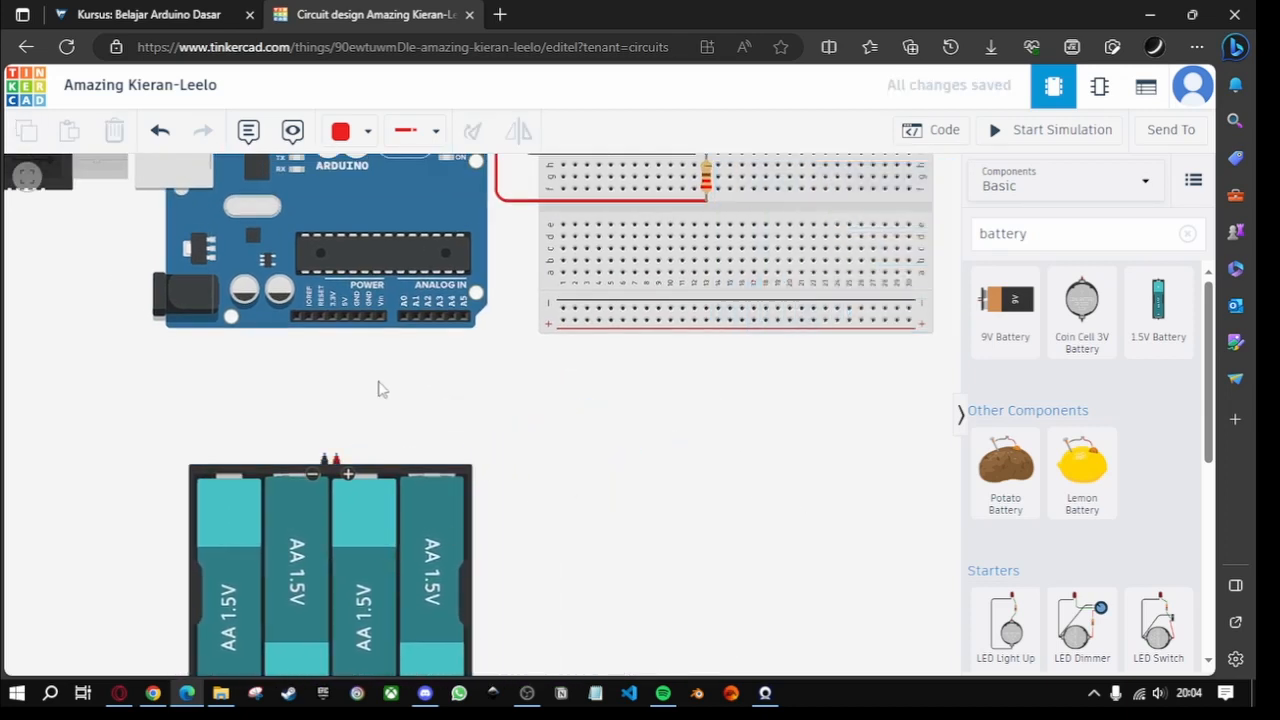
Step: Wire the battery pack's positive terminal to the Arduino's Vin pin with two right-angle bends between them
drag(377, 389, 657, 364)
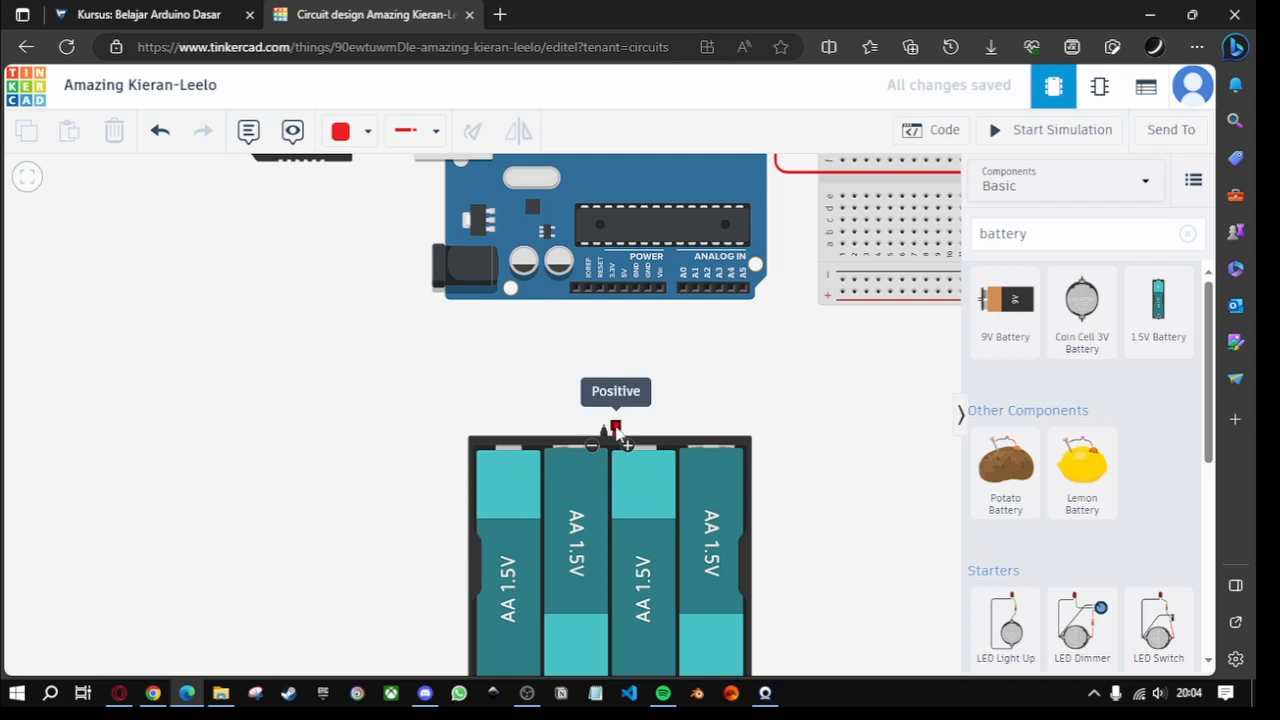
drag(666, 394, 520, 567)
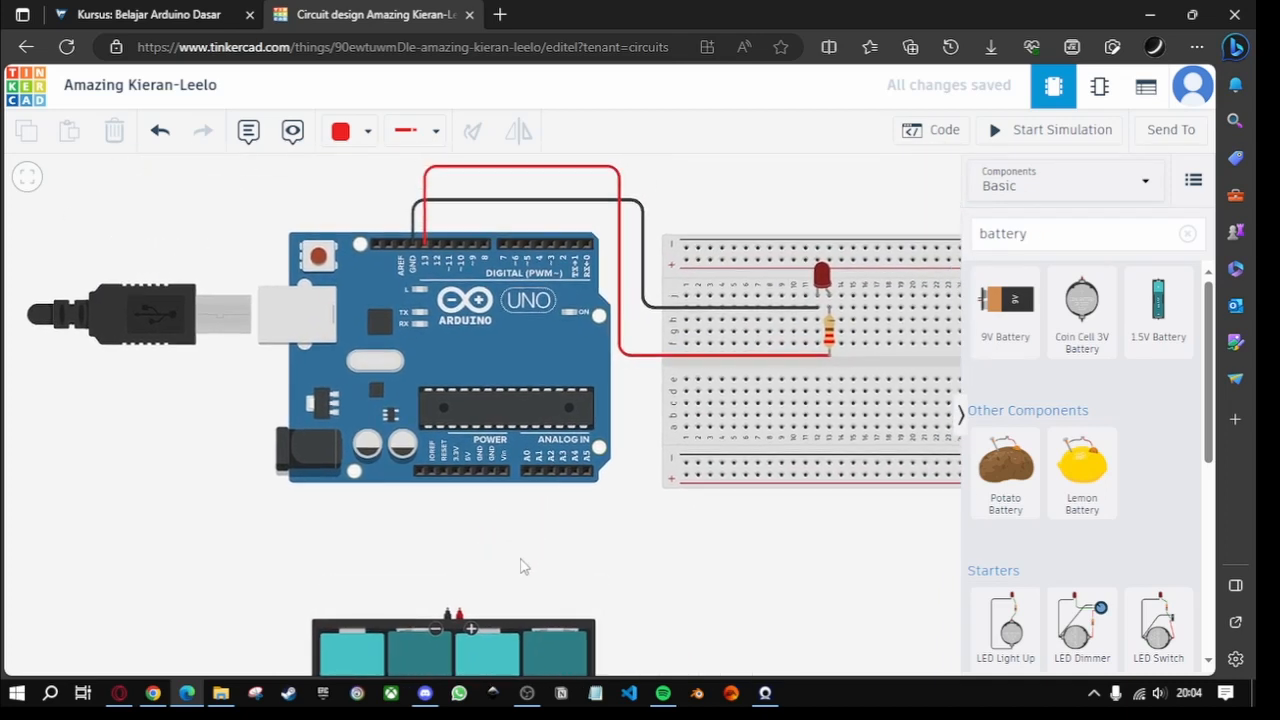
click(316, 334)
click(616, 562)
drag(625, 558, 633, 428)
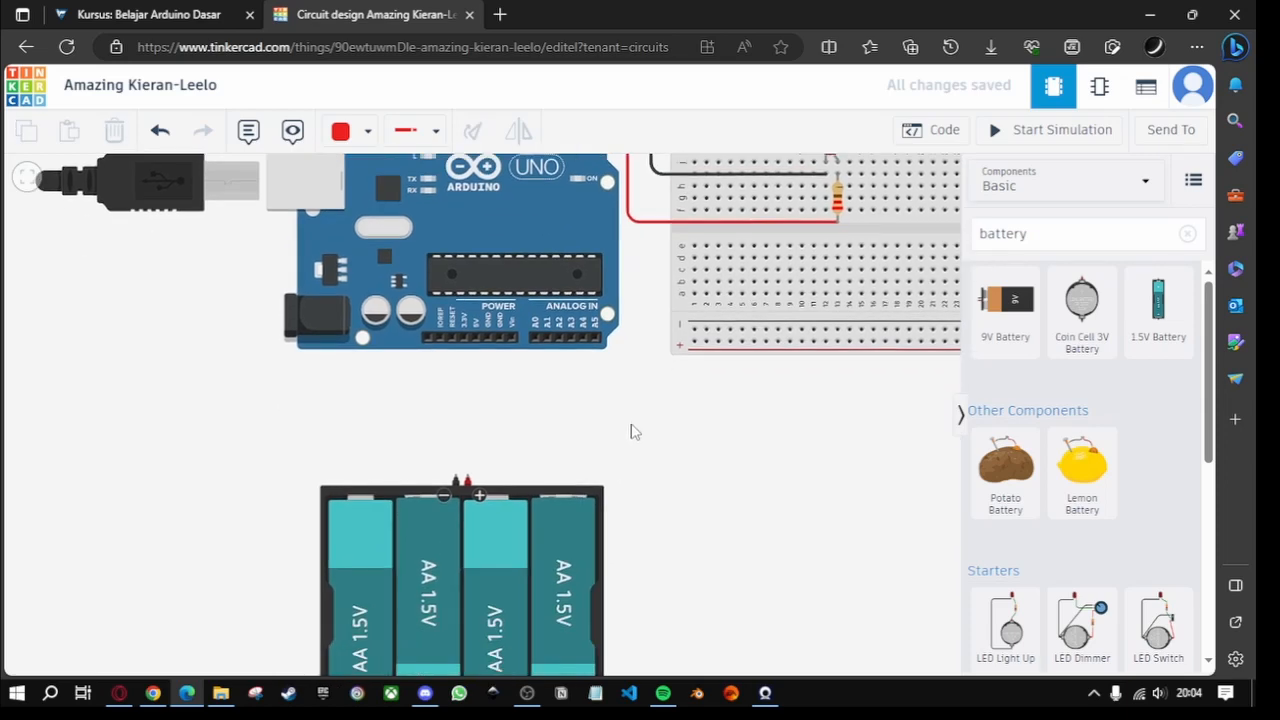
click(468, 477)
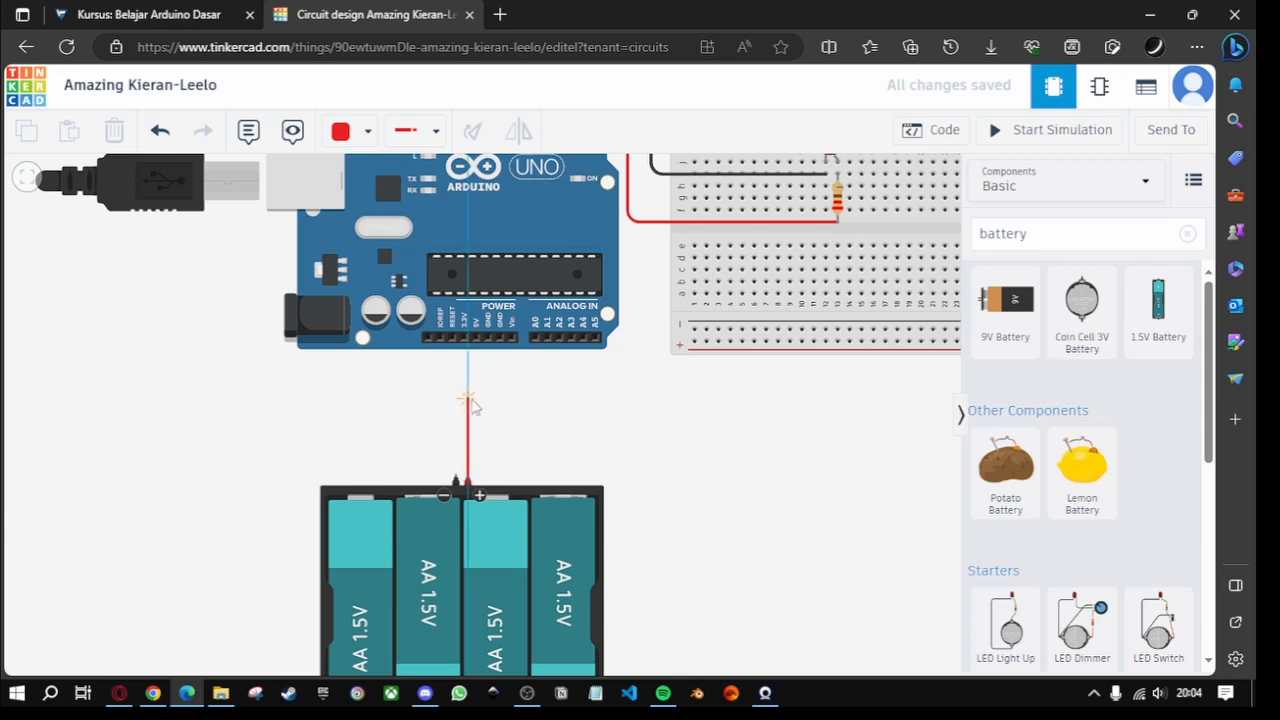
click(468, 398)
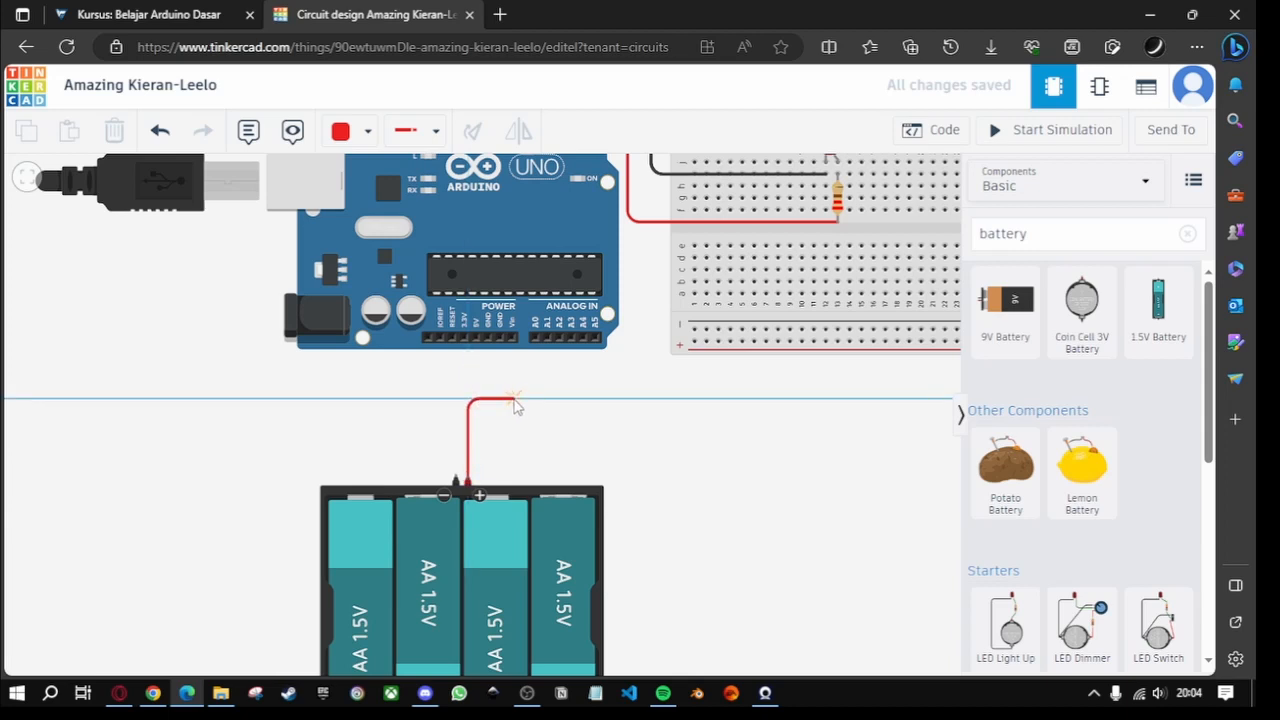
click(513, 398)
click(511, 337)
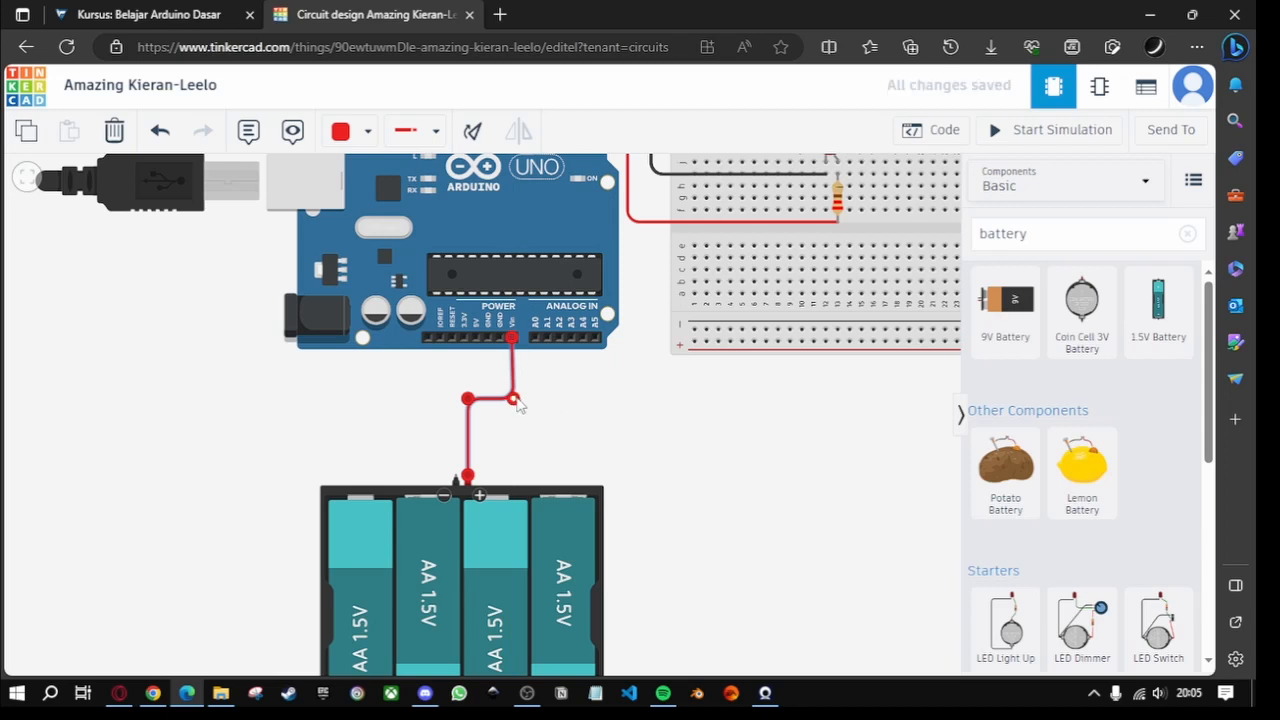
click(549, 374)
scroll(540, 372, up, 3)
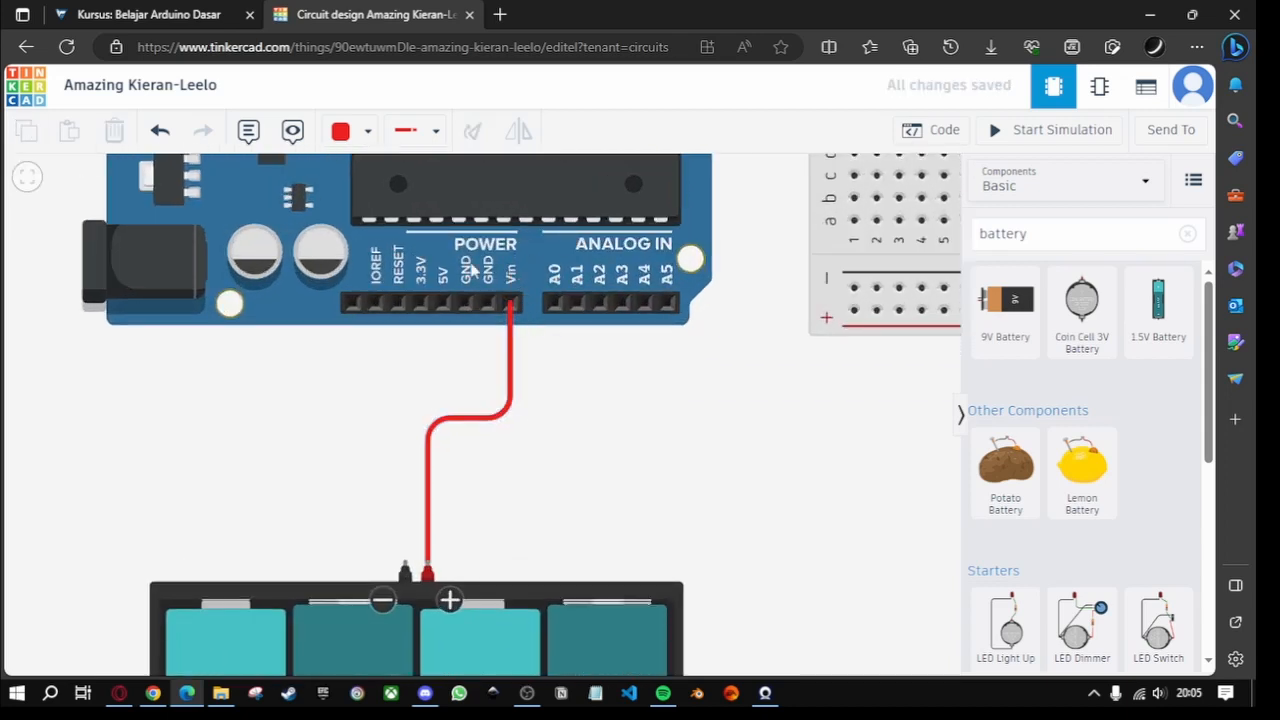
scroll(589, 434, down, 3)
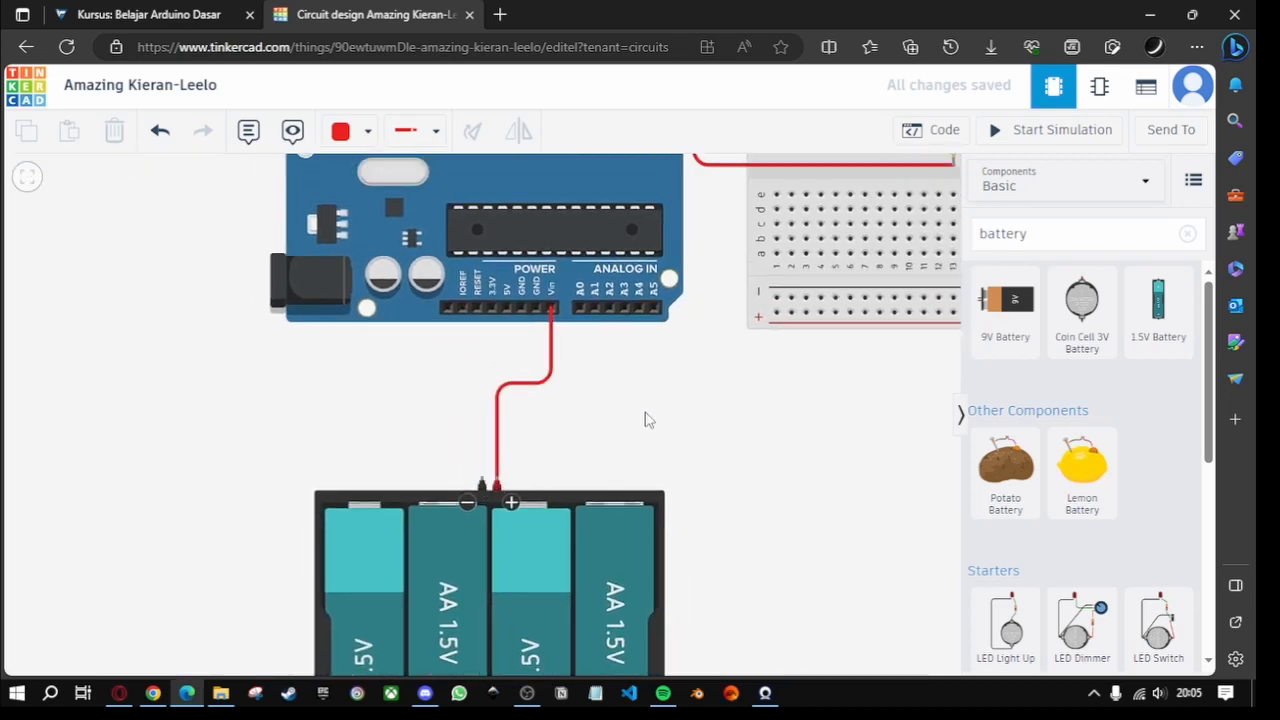
drag(646, 420, 607, 484)
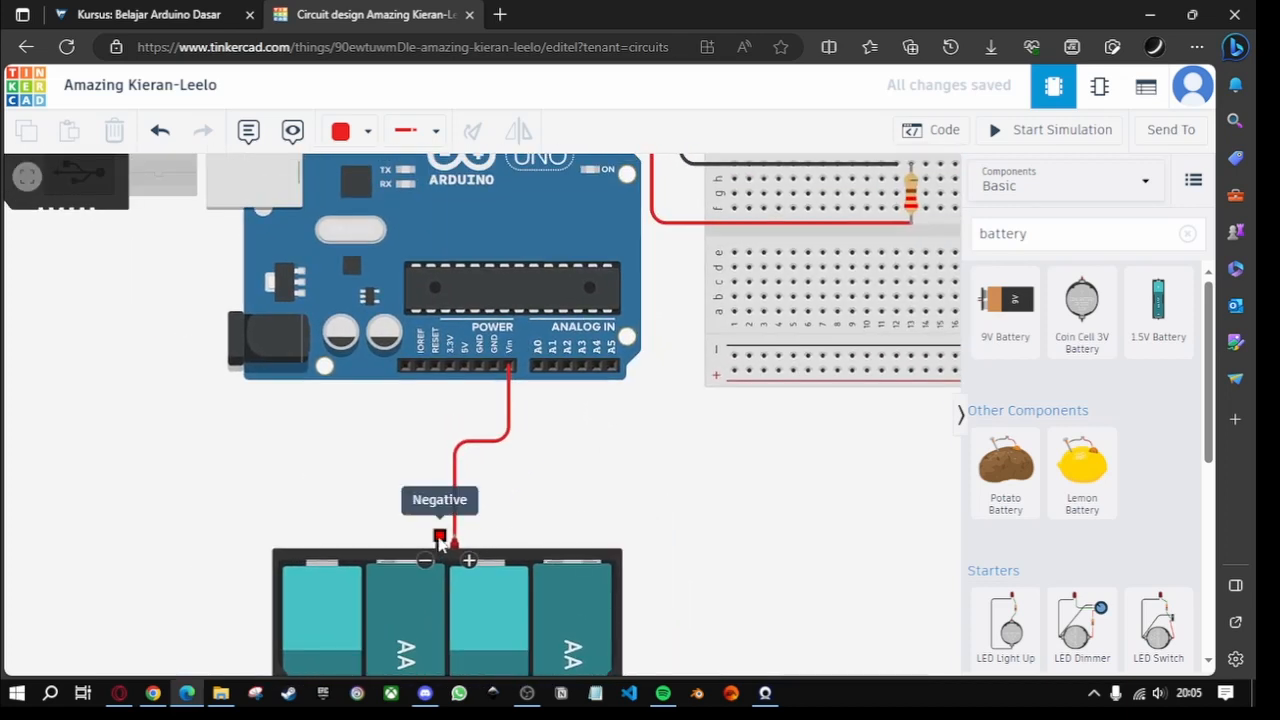
click(439, 537)
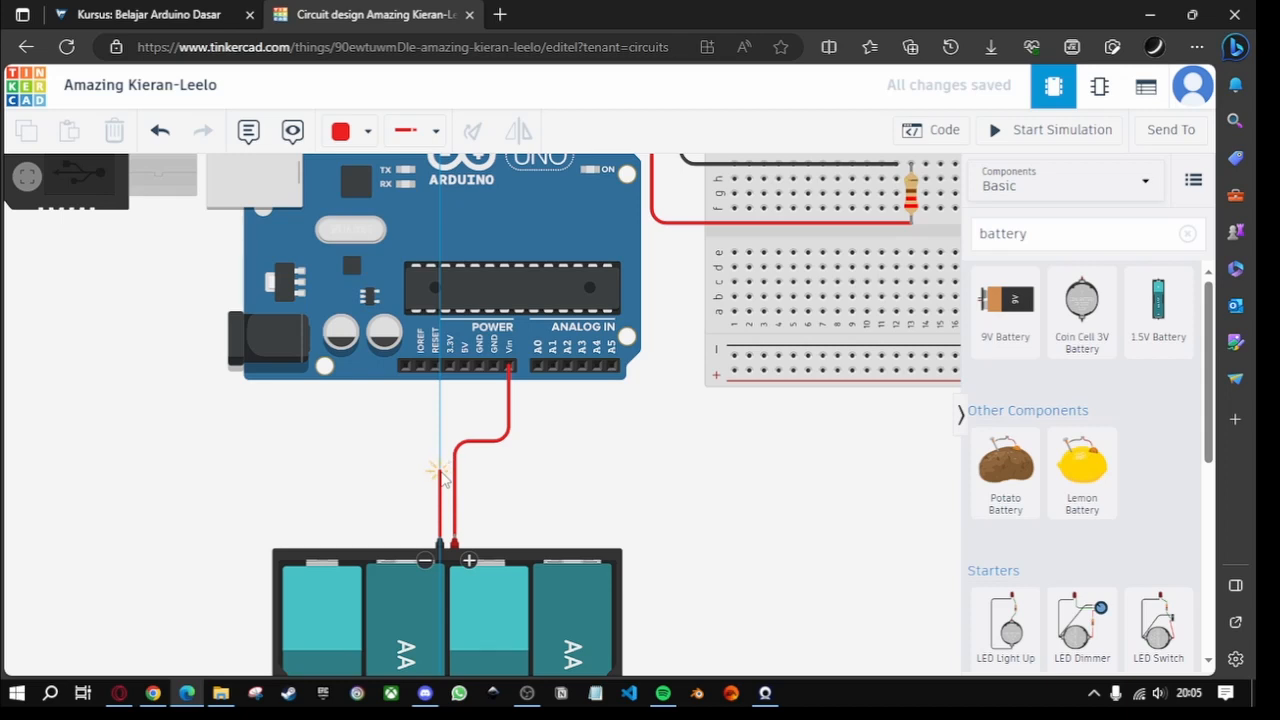
click(439, 473)
click(733, 476)
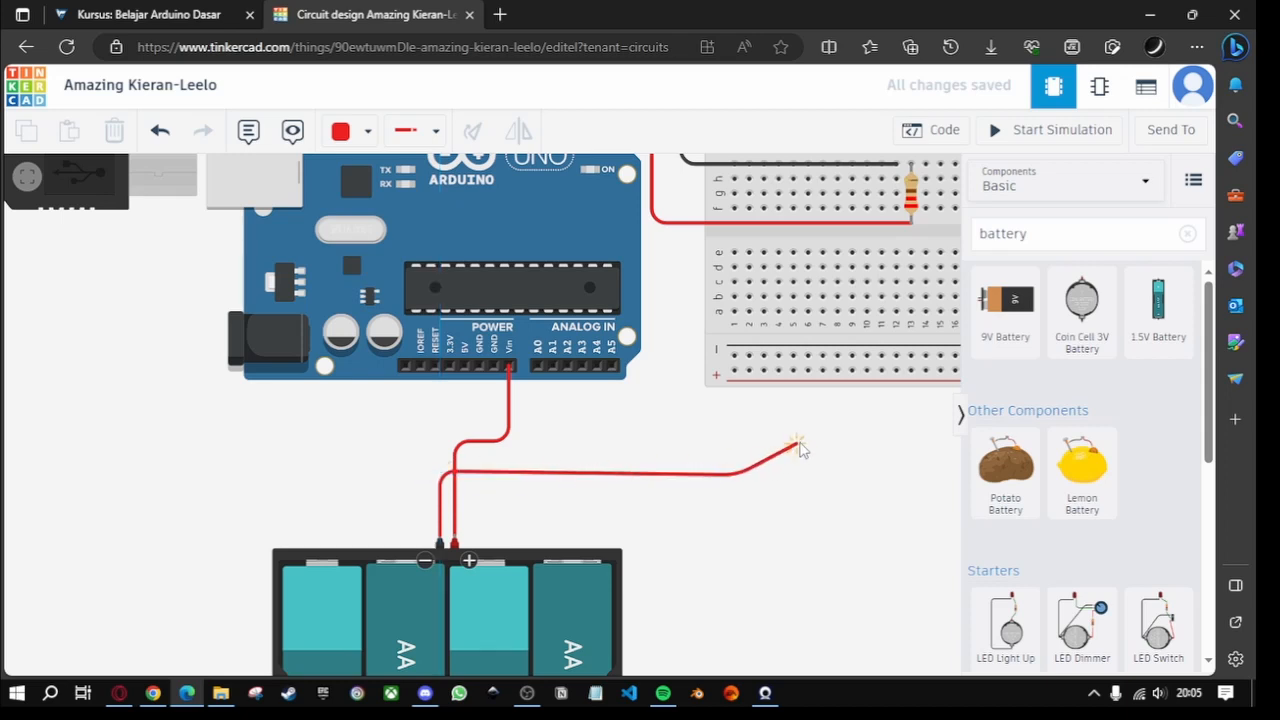
key(Escape)
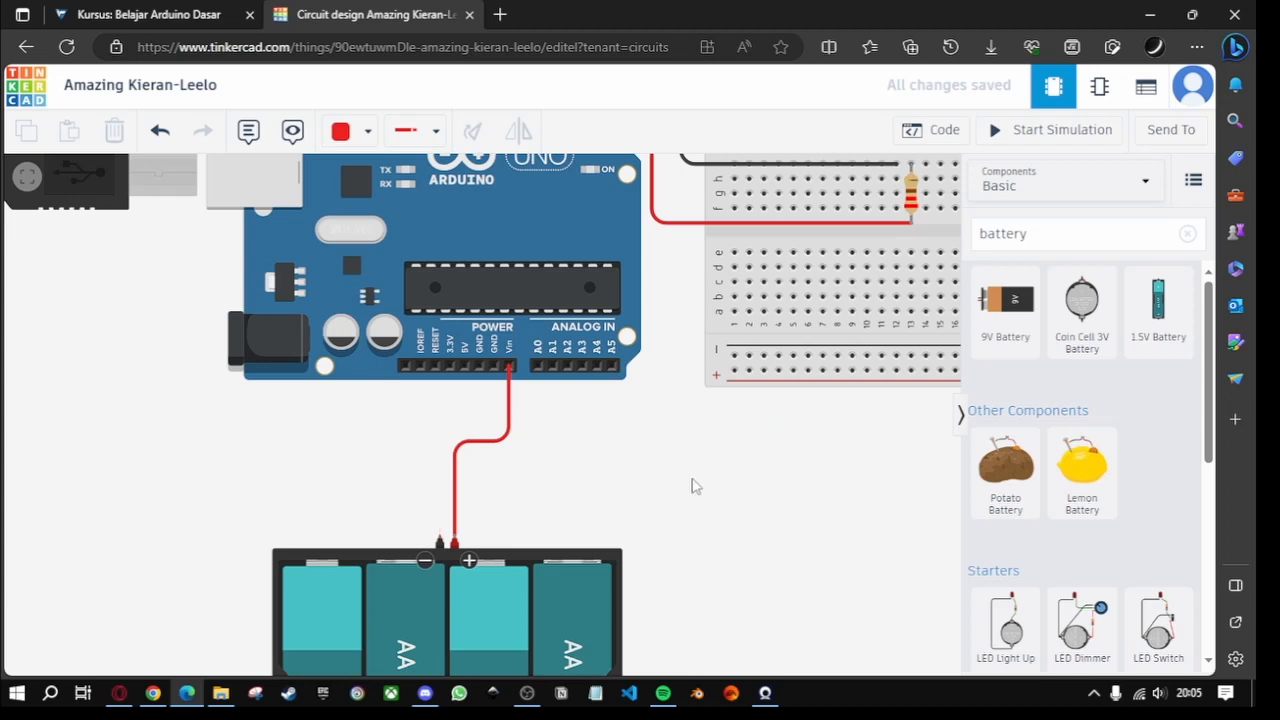
Step: Wire the battery pack's negative terminal to the first hole of the breadboard's lower negative rail, with right-angle bends
click(440, 545)
click(440, 464)
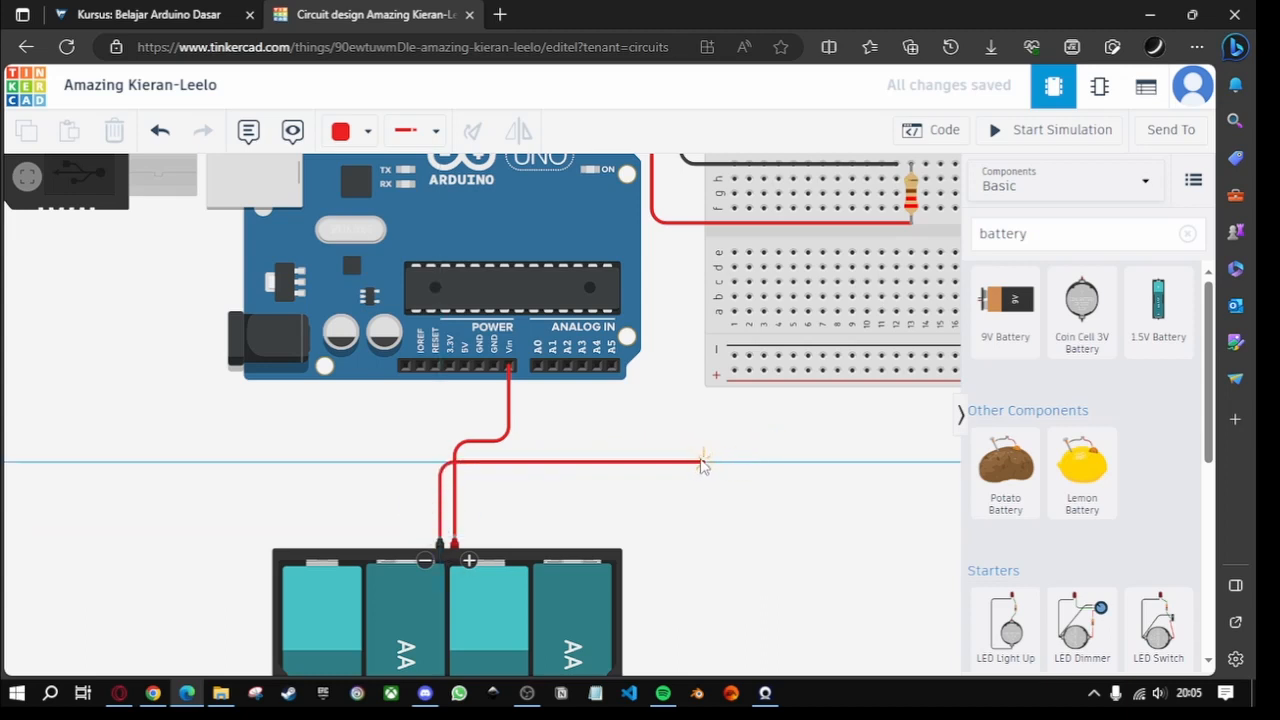
click(679, 462)
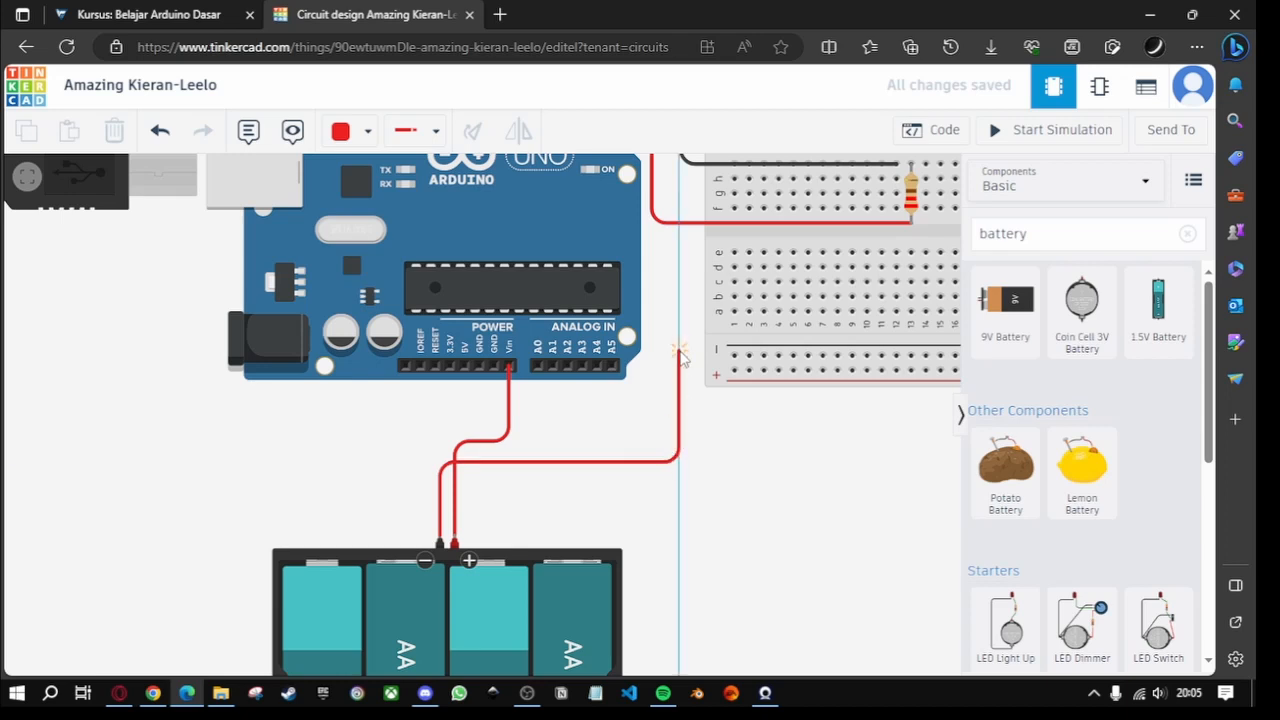
click(679, 355)
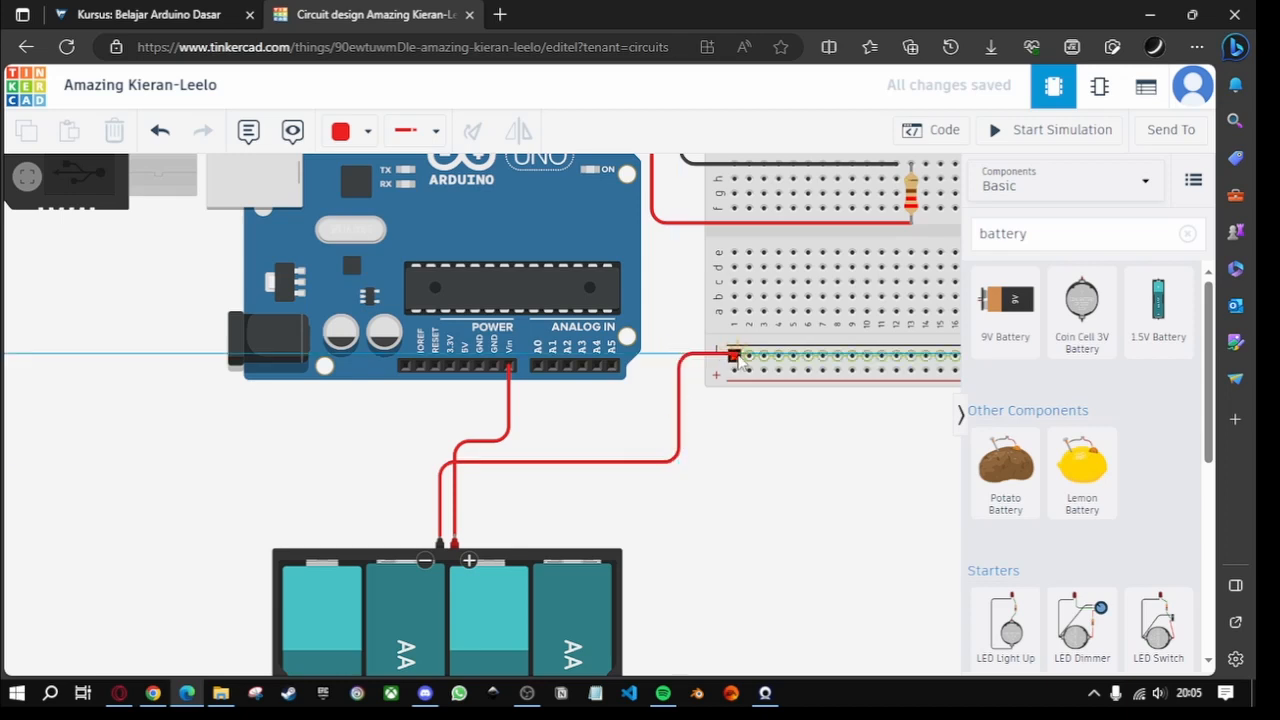
click(735, 355)
click(751, 466)
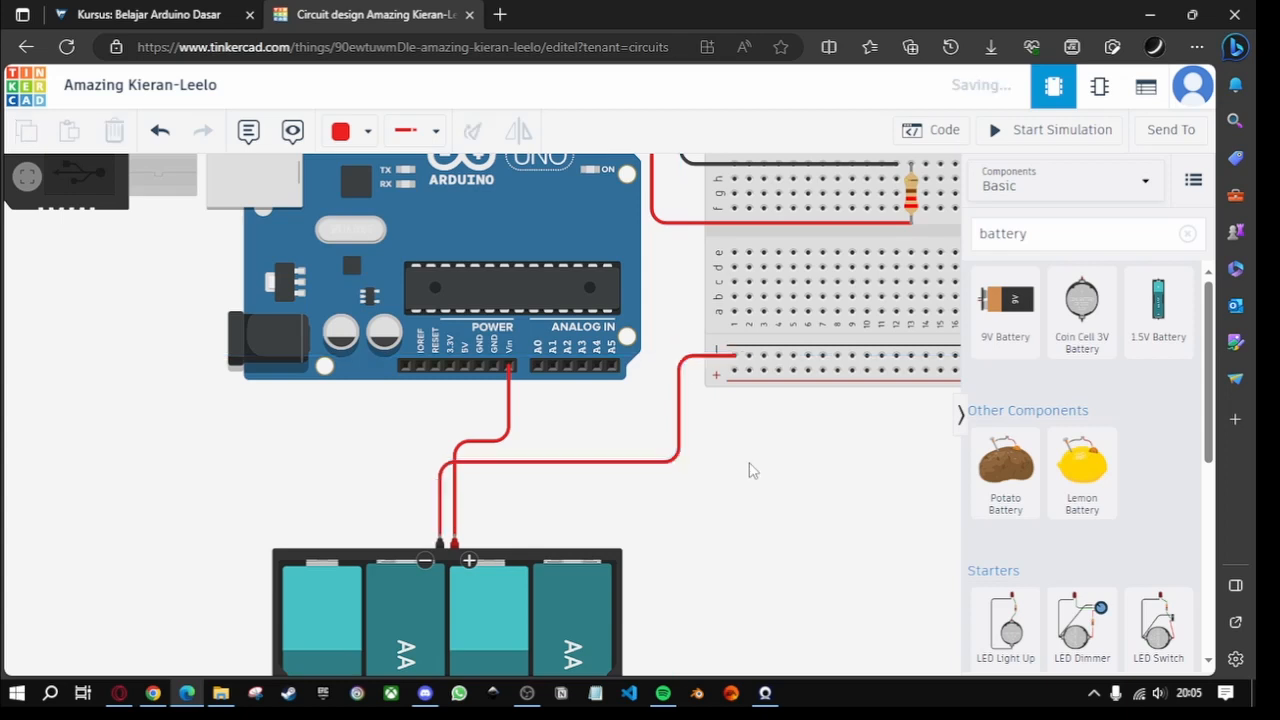
Step: Change the colour of the wire from the battery's negative terminal to black
click(651, 463)
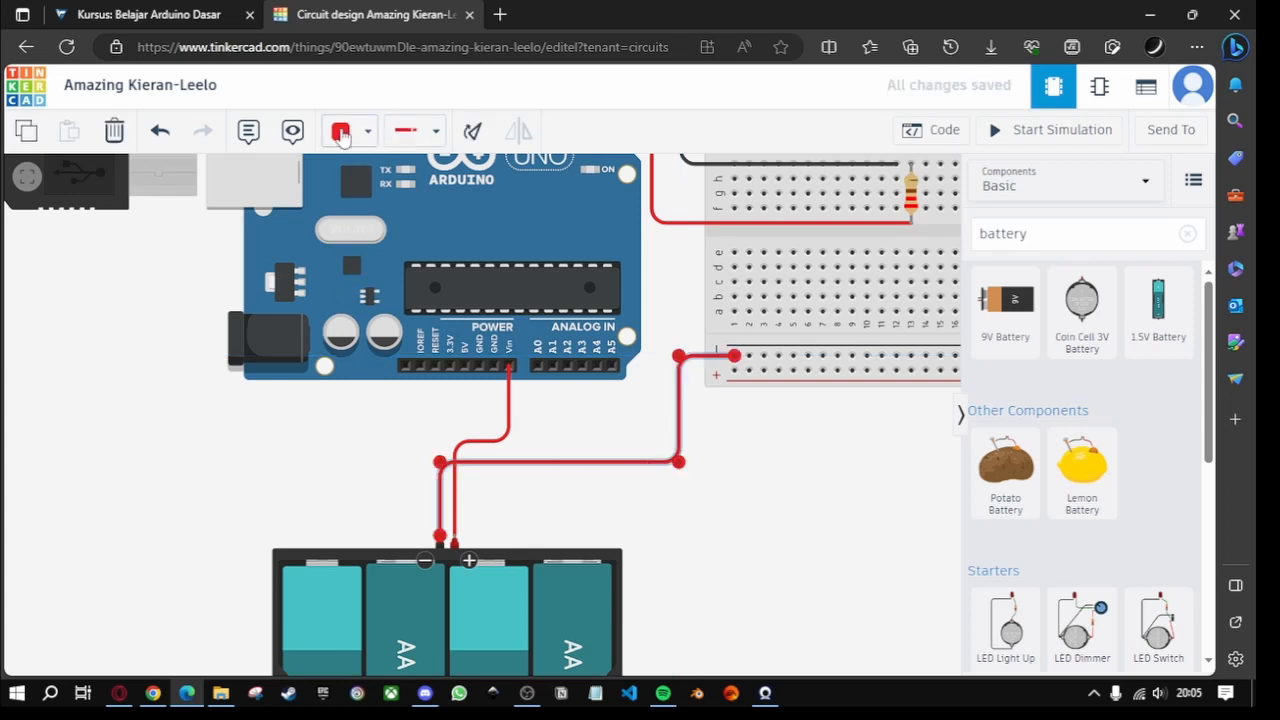
click(350, 131)
click(375, 188)
Step: Examine the battery wires to Vin and the negative rail, and the LED wiring on pin 13 and GND
drag(837, 480, 654, 517)
drag(472, 549, 446, 563)
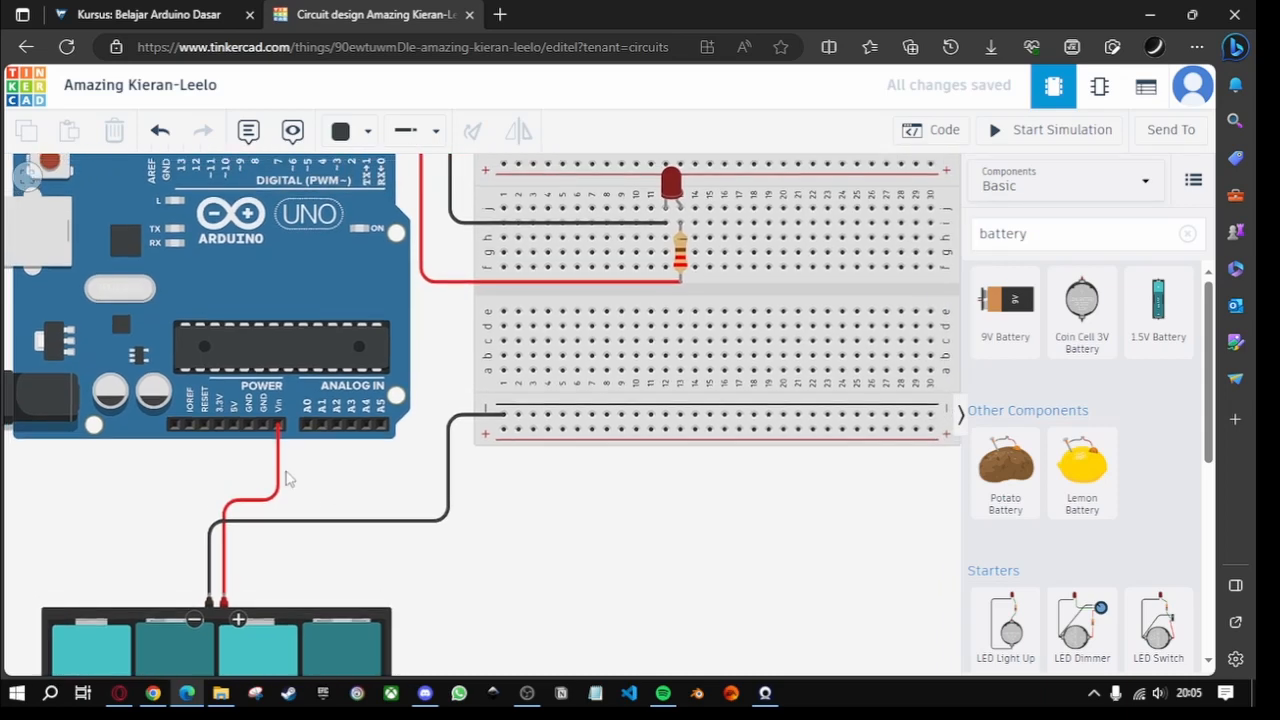
drag(300, 472, 324, 491)
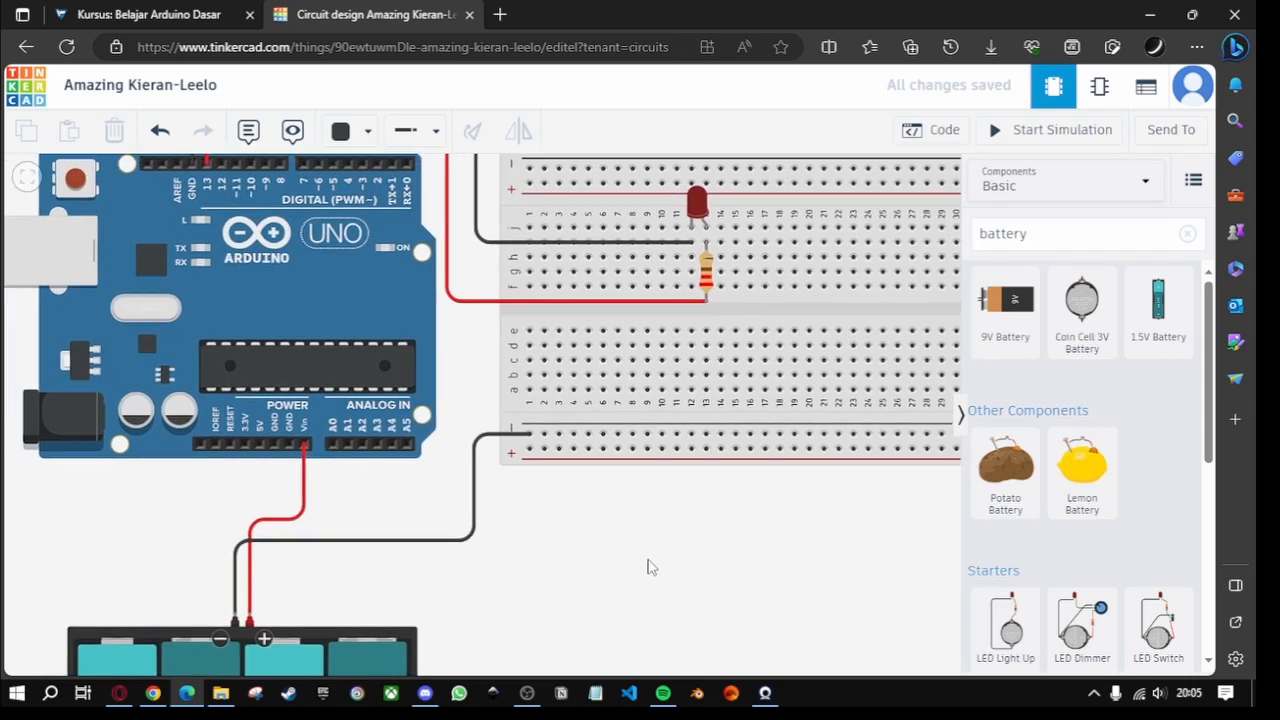
drag(650, 563, 645, 475)
drag(410, 468, 451, 559)
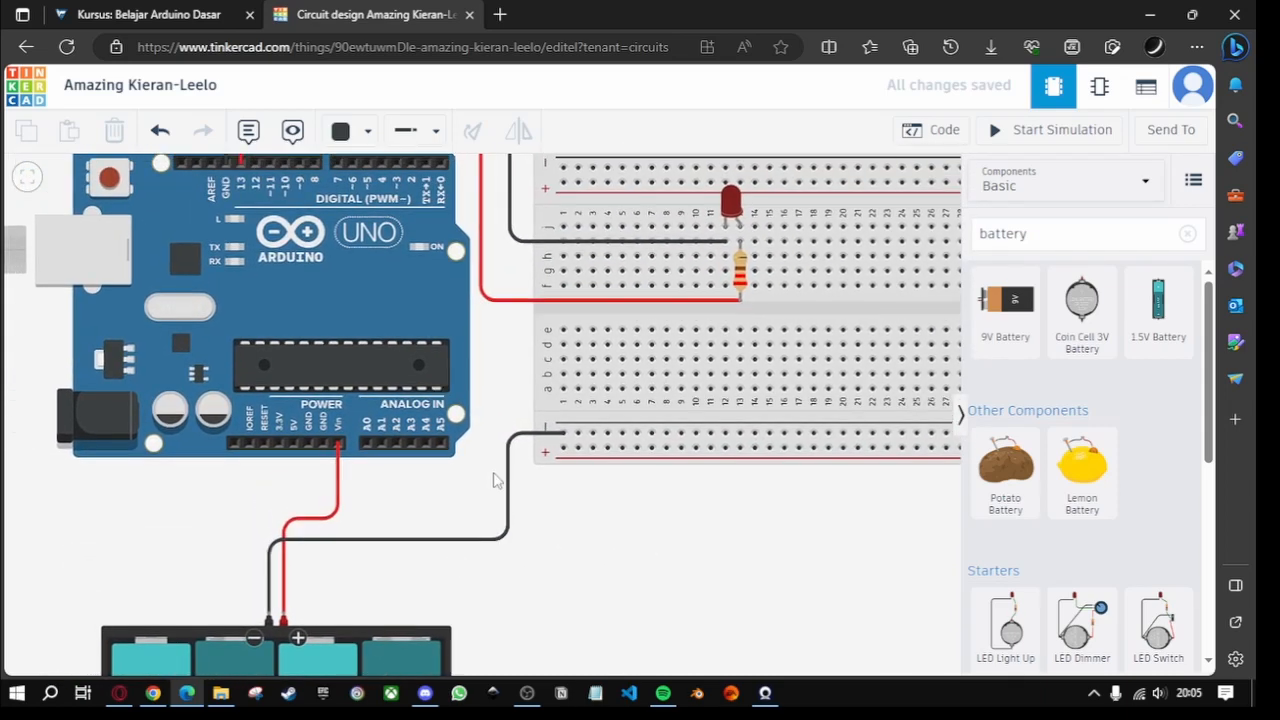
drag(493, 480, 500, 563)
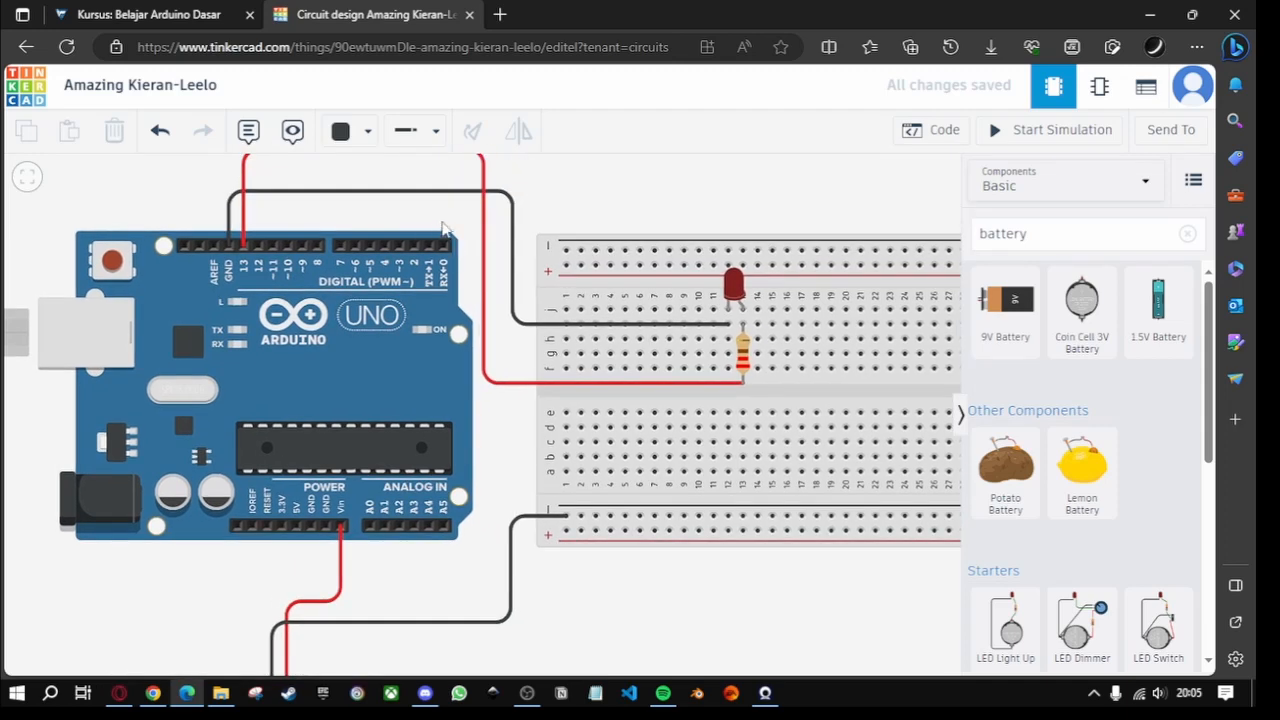
drag(442, 223, 460, 279)
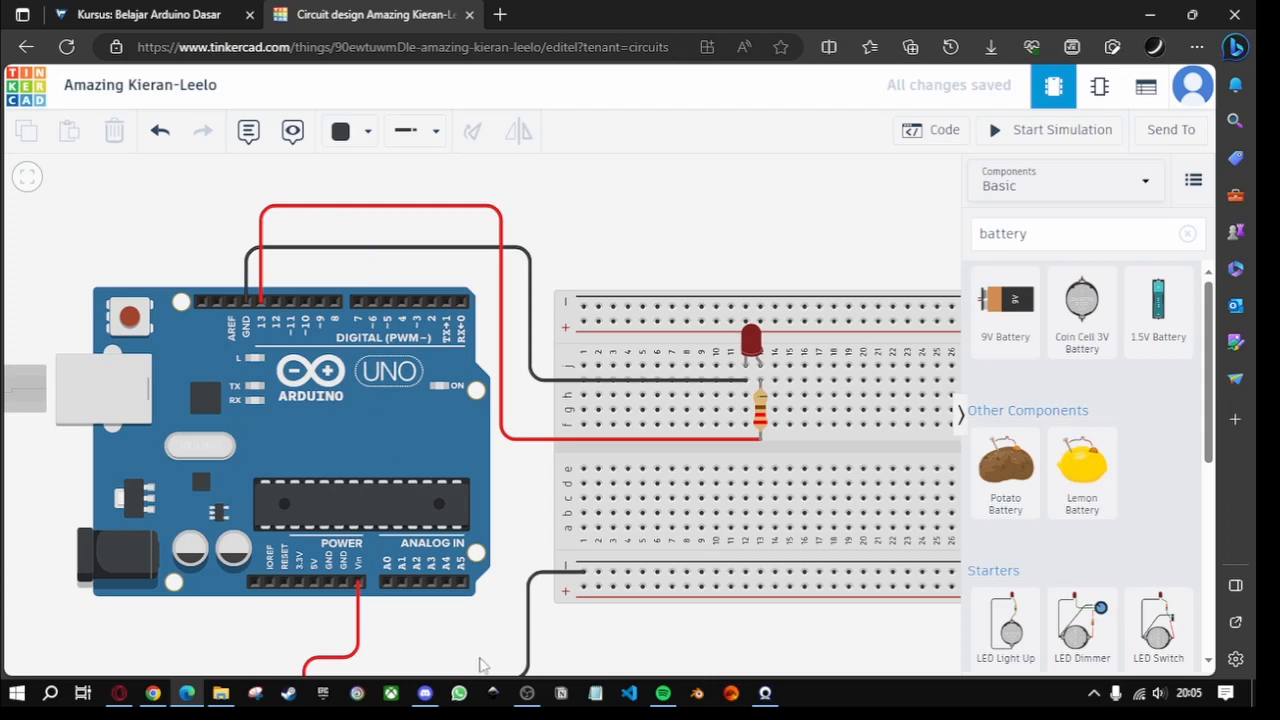
drag(480, 665, 415, 505)
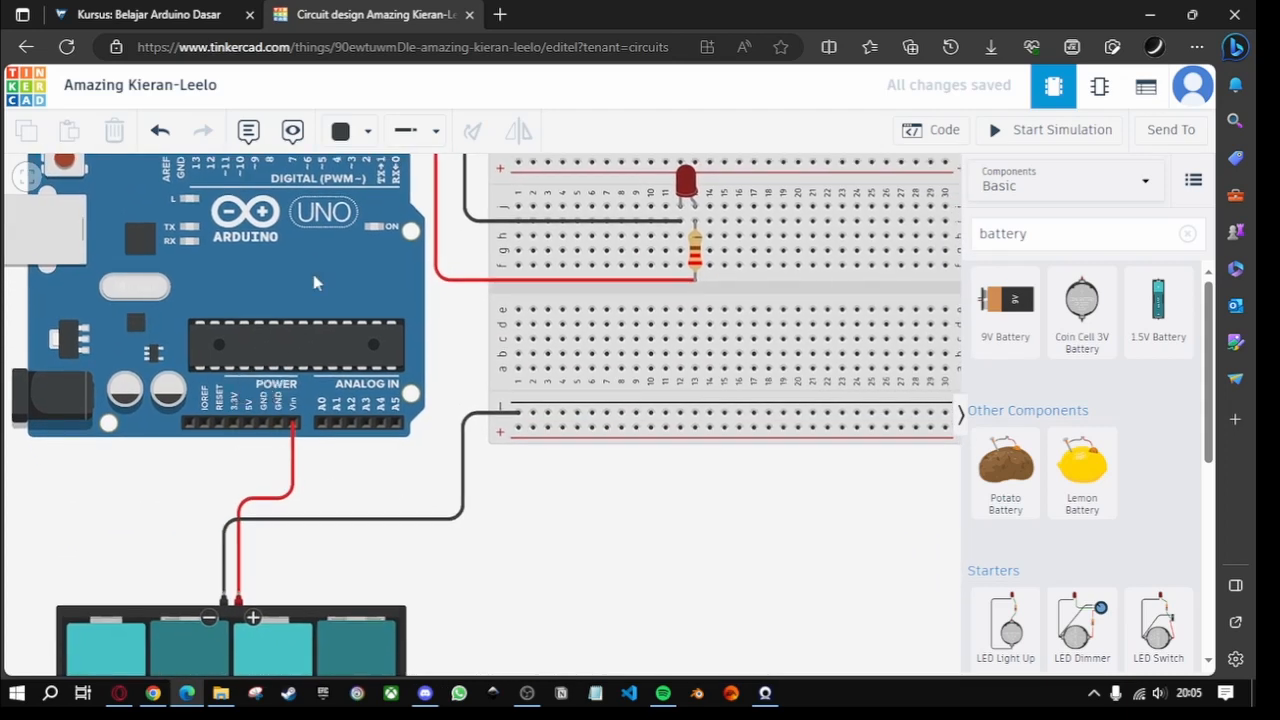
drag(328, 271, 297, 406)
click(619, 570)
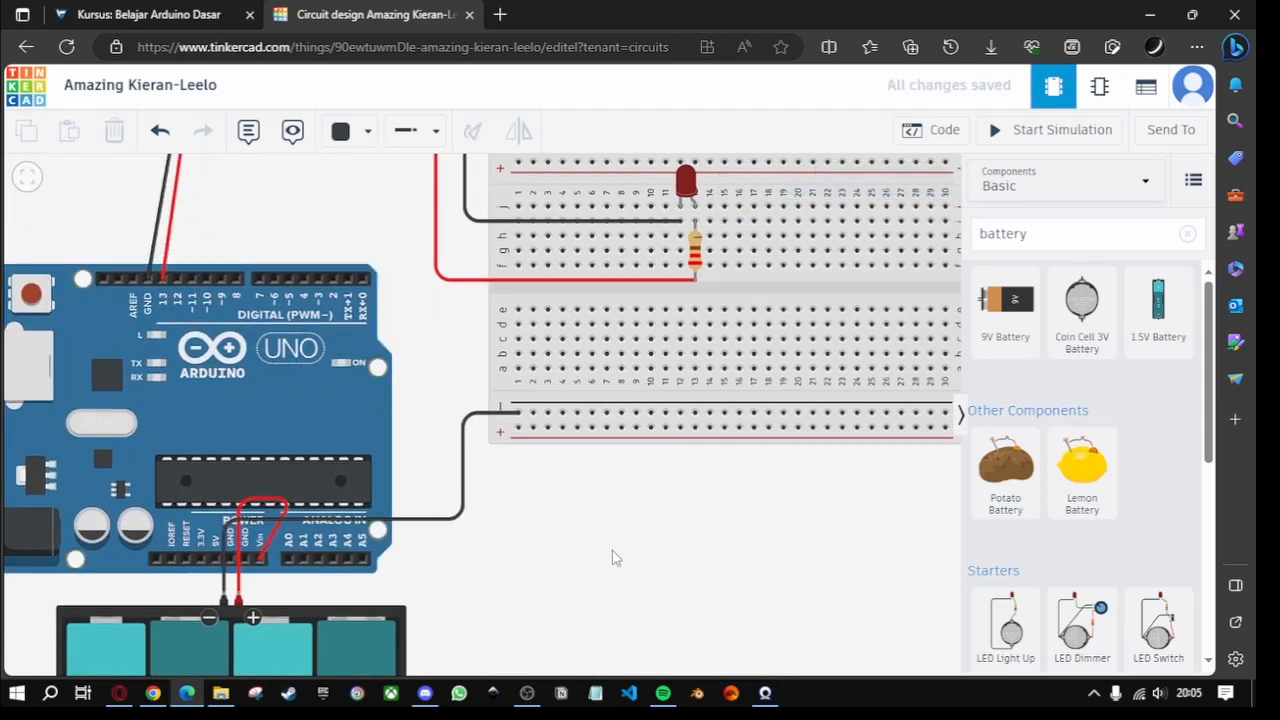
key(ctrl+z)
Step: Wire the Arduino's power-side GND pin next to Vin to the second hole of the breadboard's lower negative rail, keeping its bends square
drag(691, 485, 683, 531)
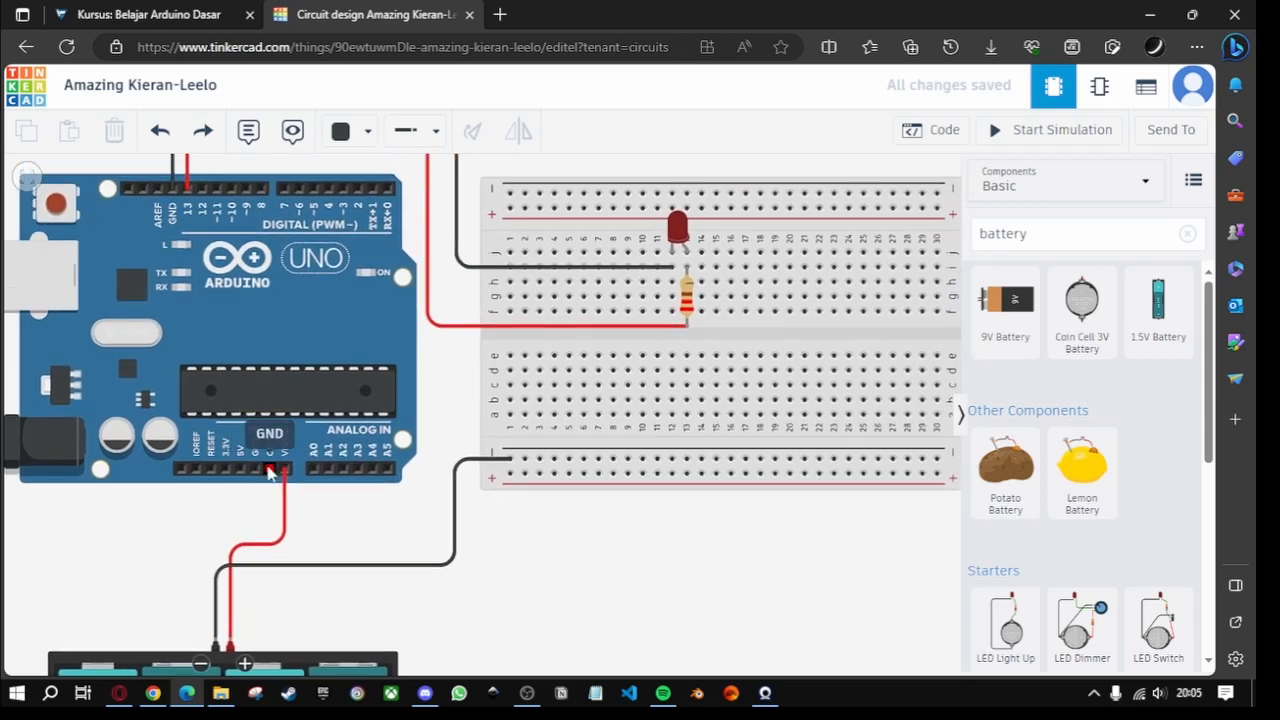
click(269, 472)
click(271, 514)
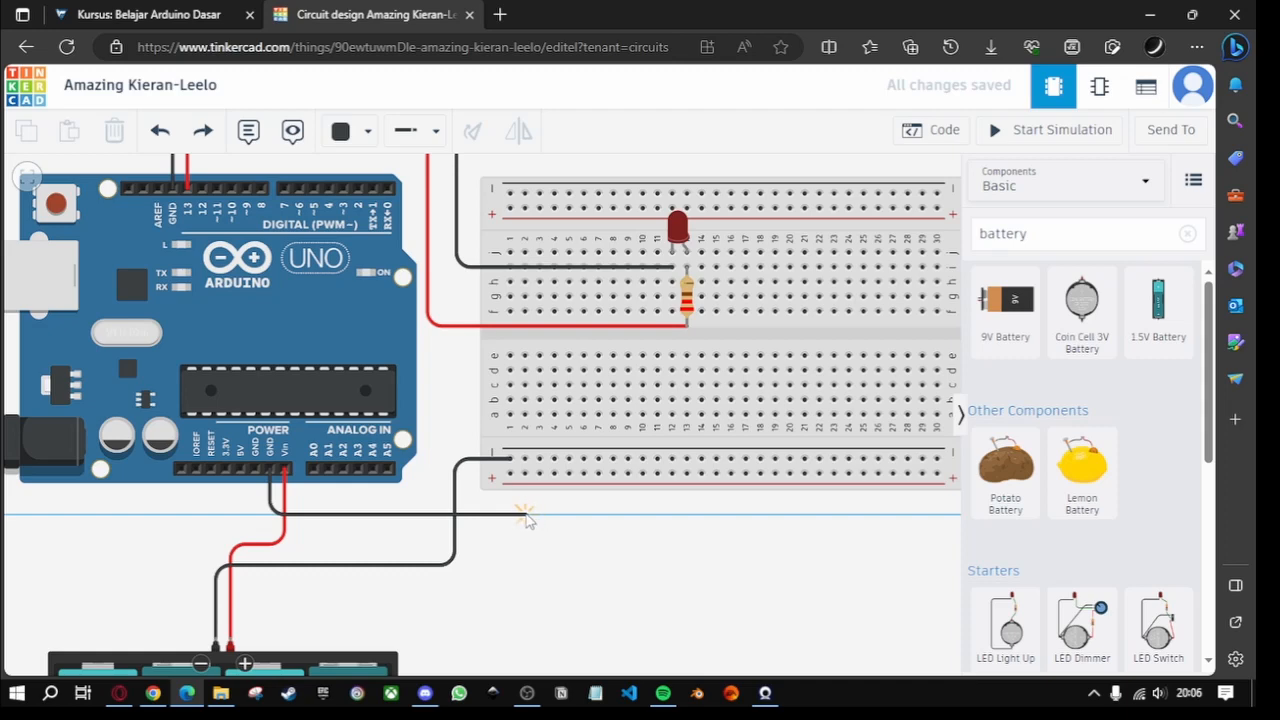
click(526, 515)
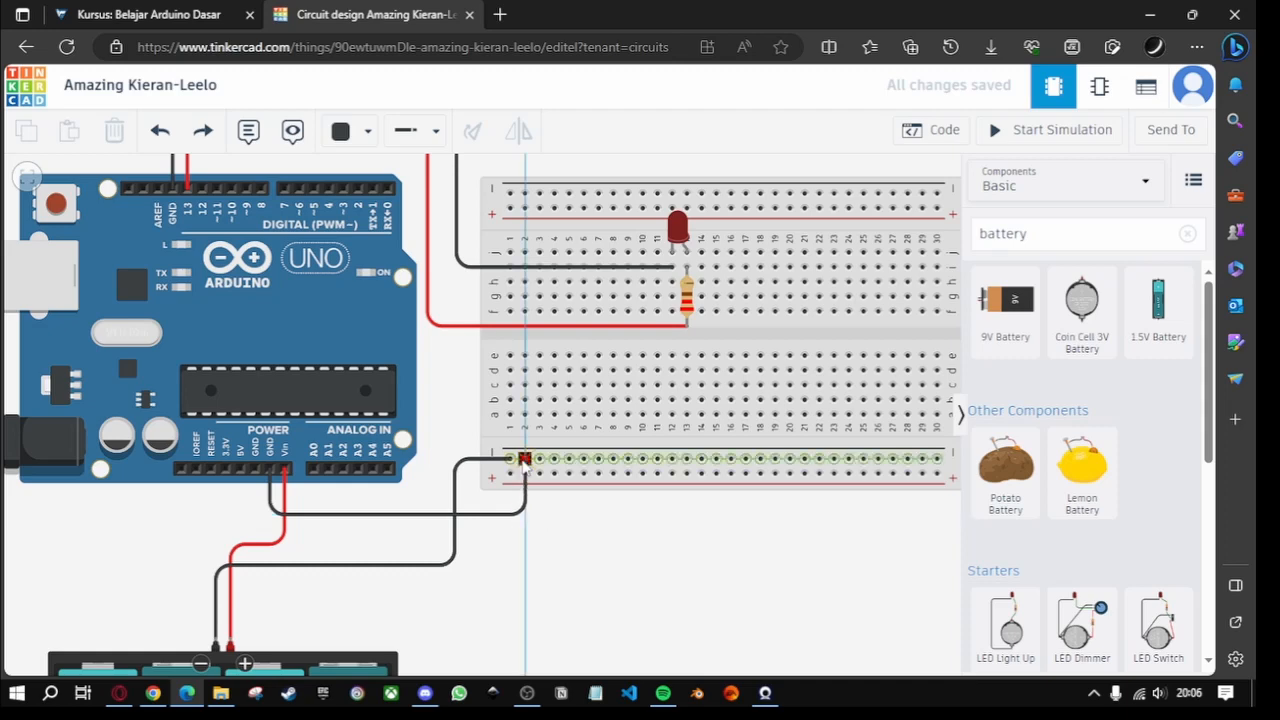
click(524, 459)
click(626, 574)
click(524, 514)
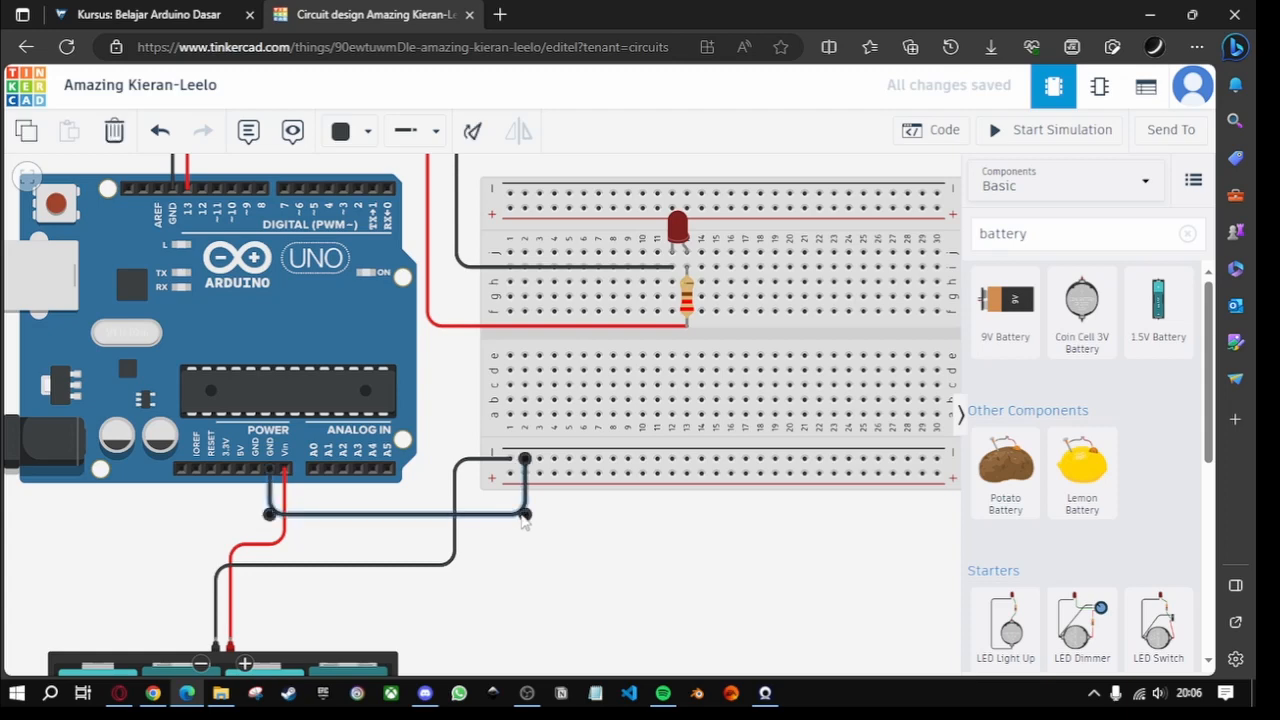
drag(525, 514, 525, 511)
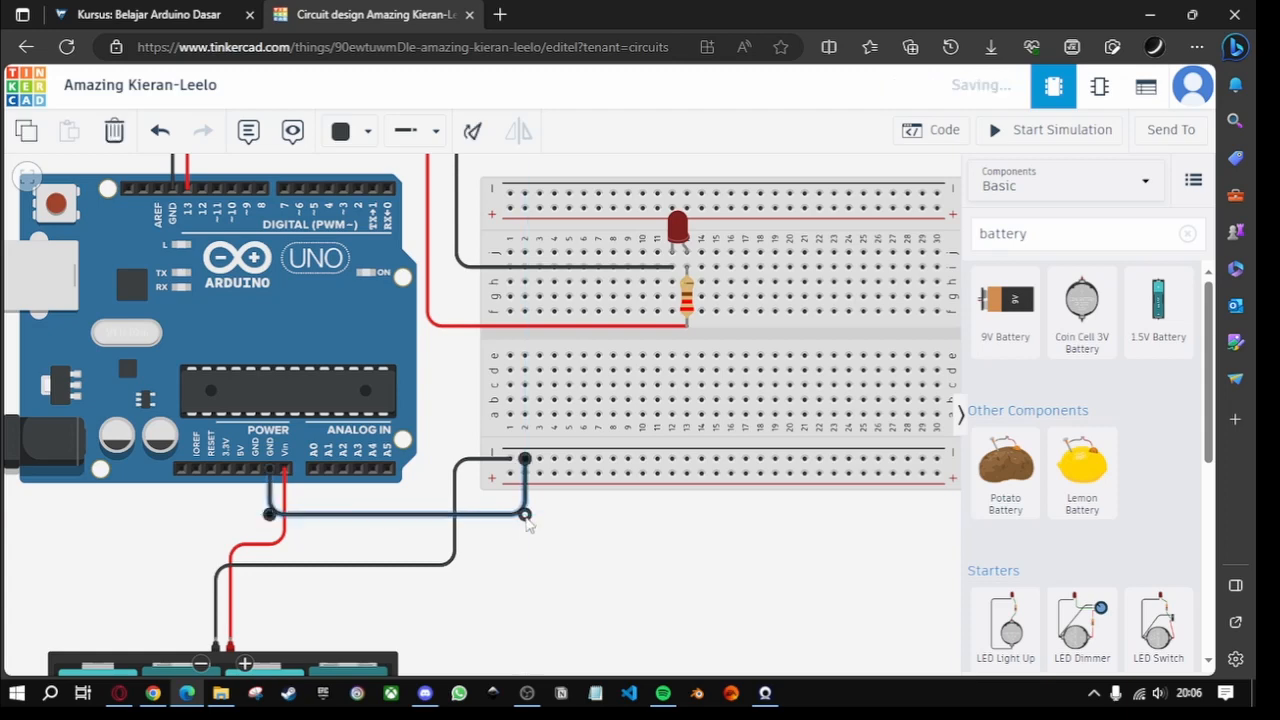
click(651, 549)
Step: Review the finished ground connections between the battery pack, the breadboard's negative rail and the Arduino
drag(651, 549, 564, 563)
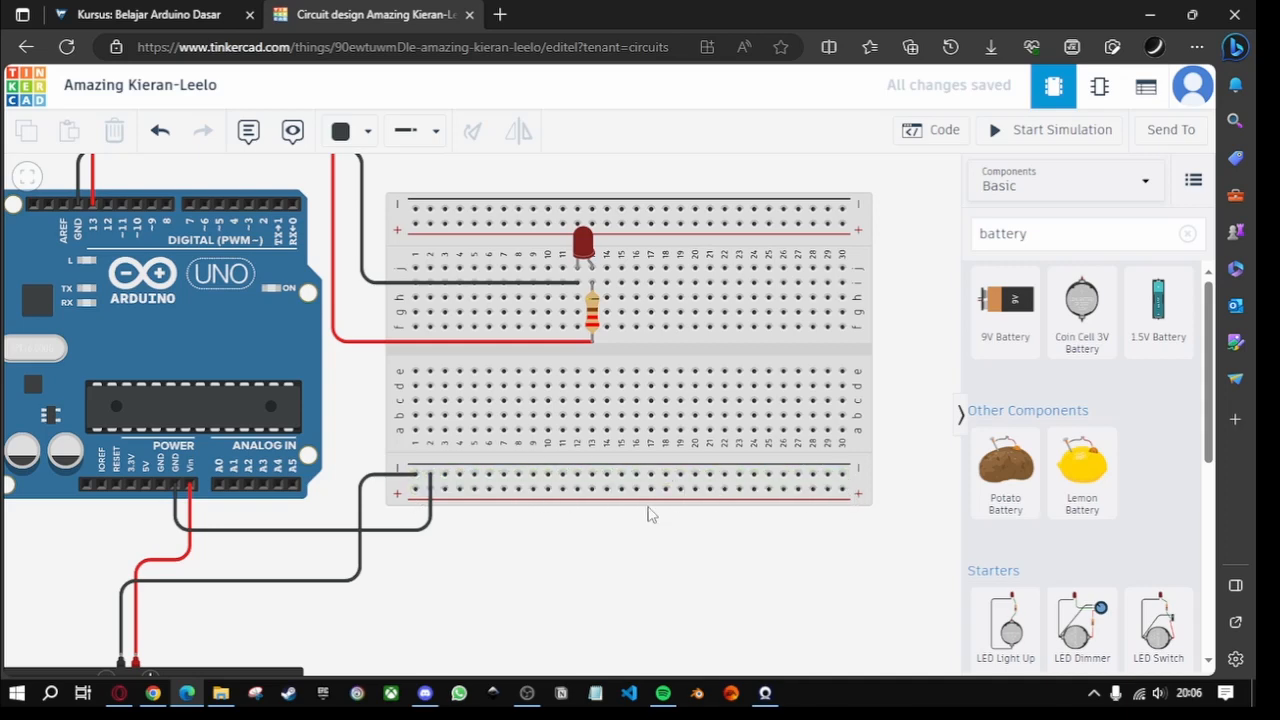
scroll(740, 514, up, 4)
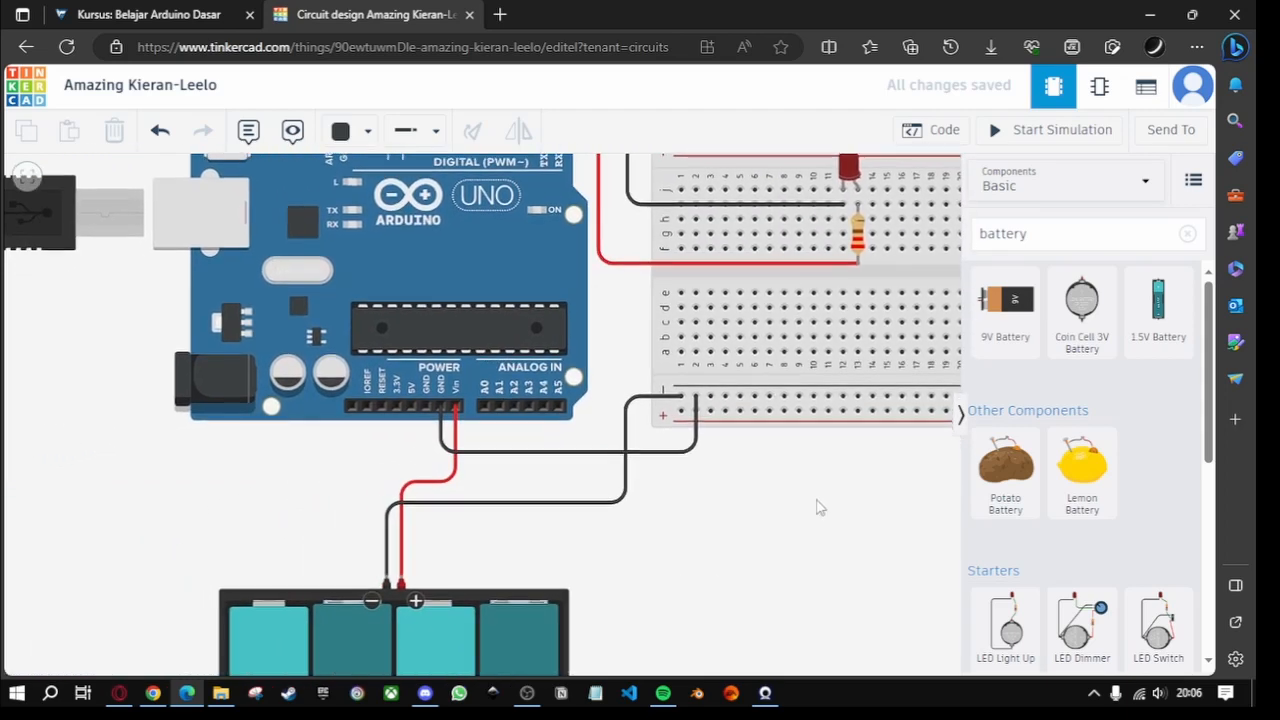
drag(740, 553, 736, 566)
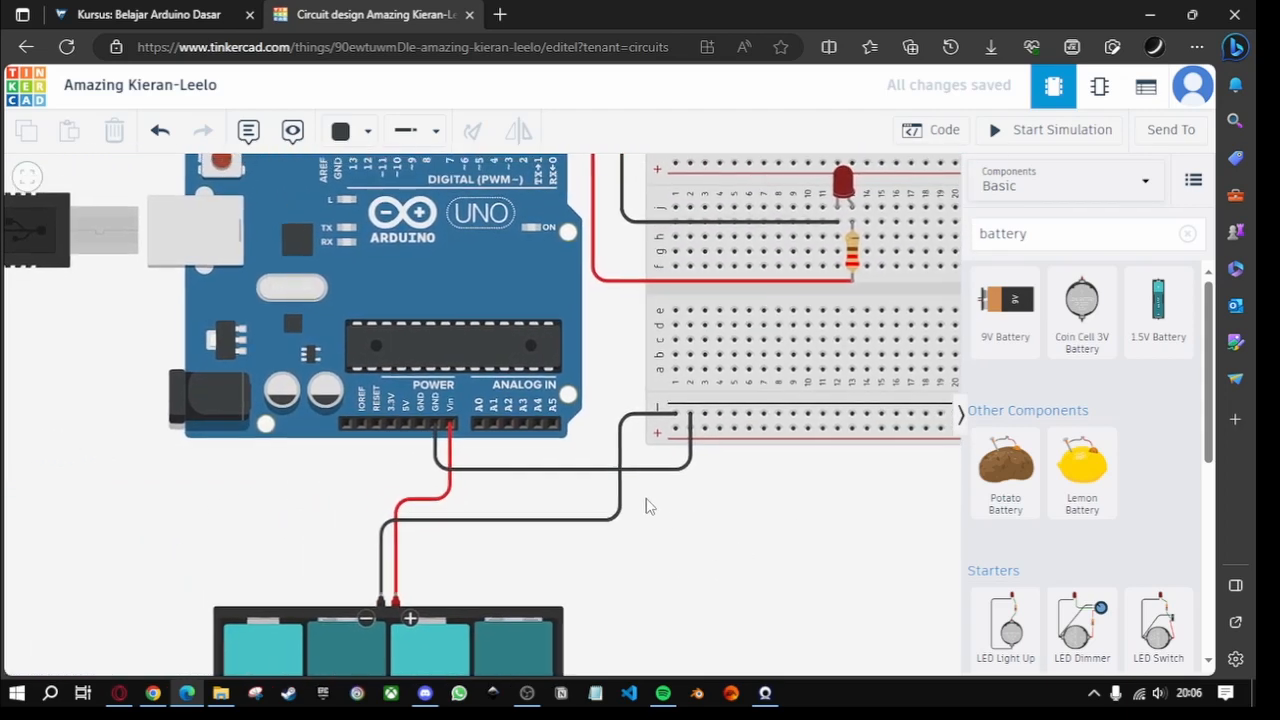
drag(651, 508, 497, 568)
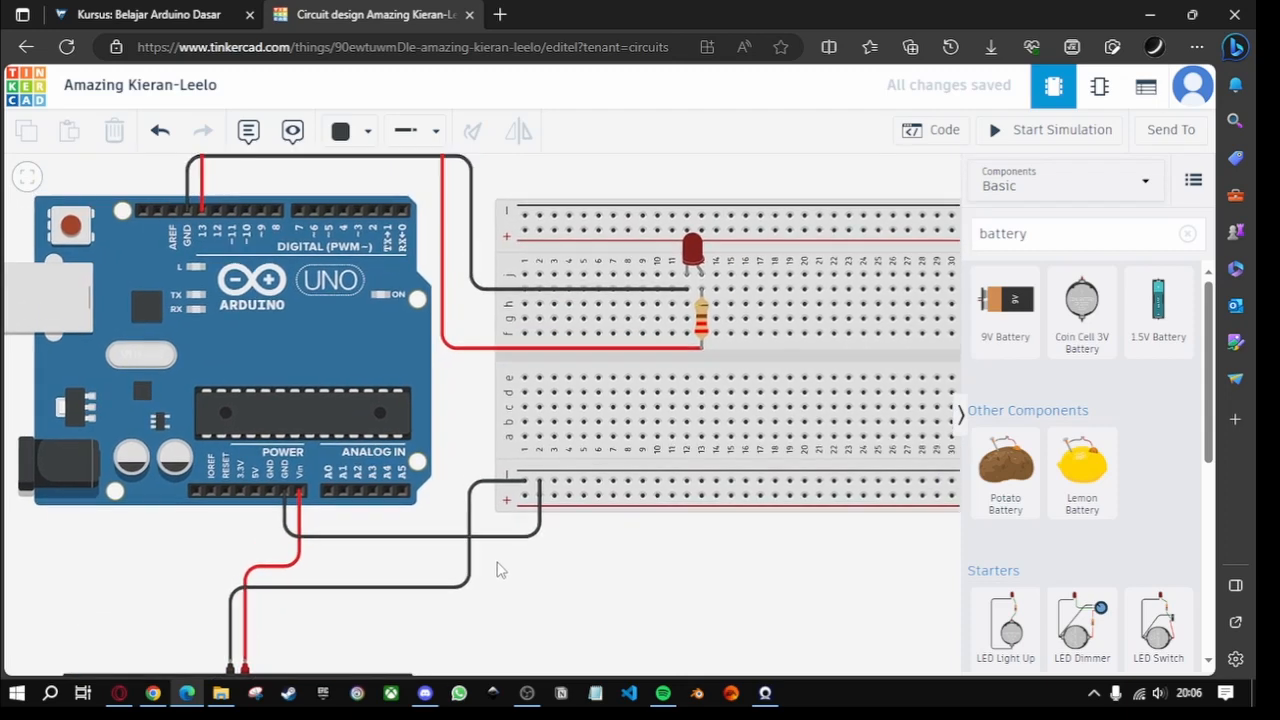
drag(462, 409, 484, 428)
scroll(491, 473, up, 1)
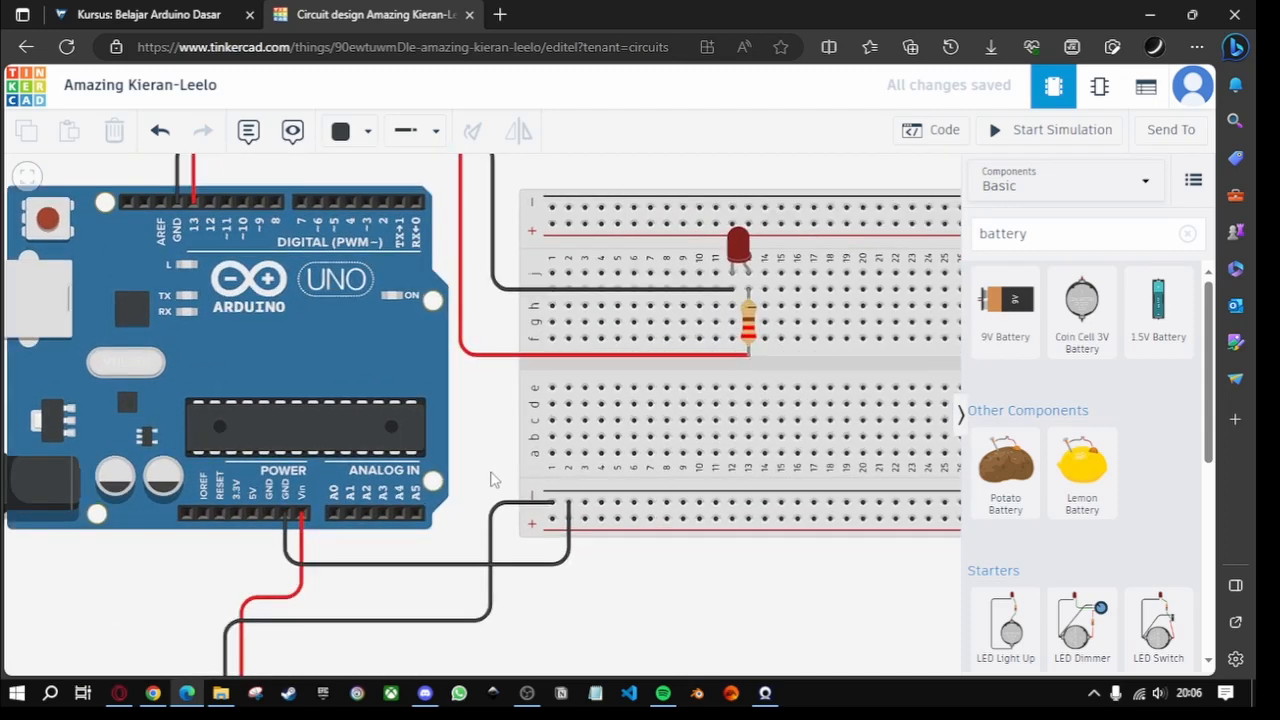
scroll(491, 473, down, 3)
drag(617, 592, 697, 523)
Step: Start the simulation and watch the LED and the Arduino's indicator lights with the battery pack connected
click(1068, 135)
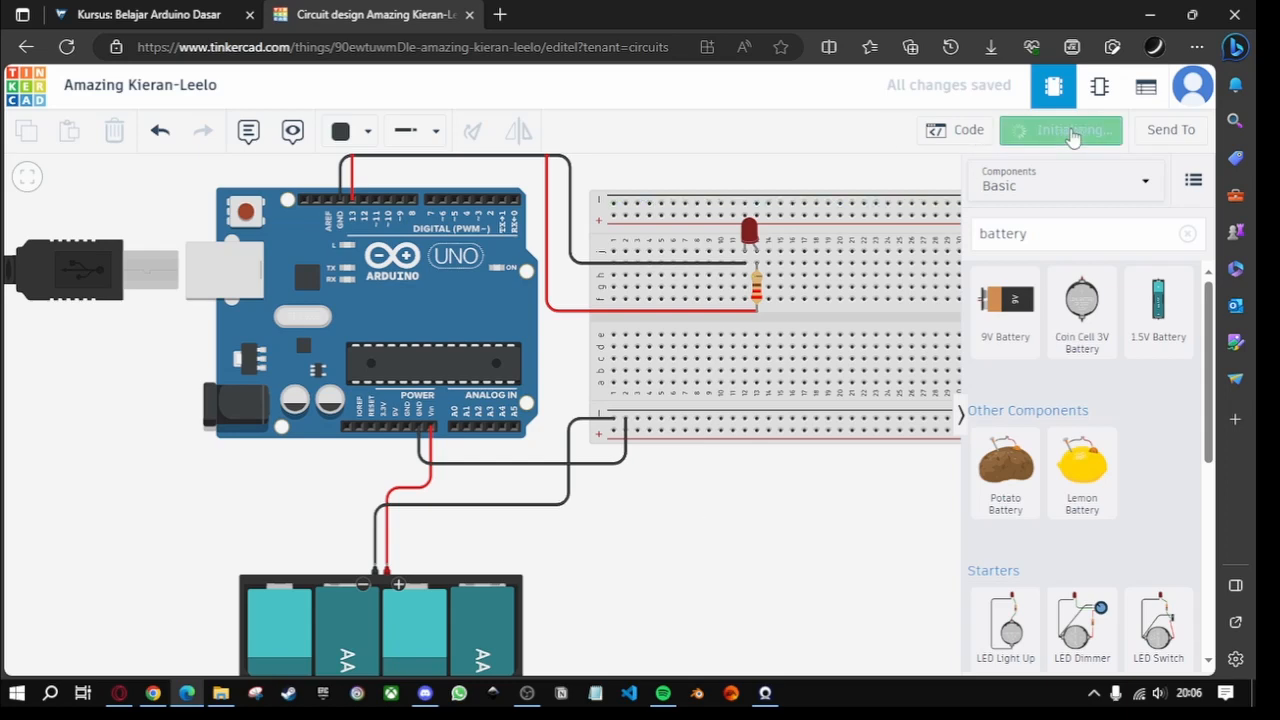
drag(802, 491, 783, 501)
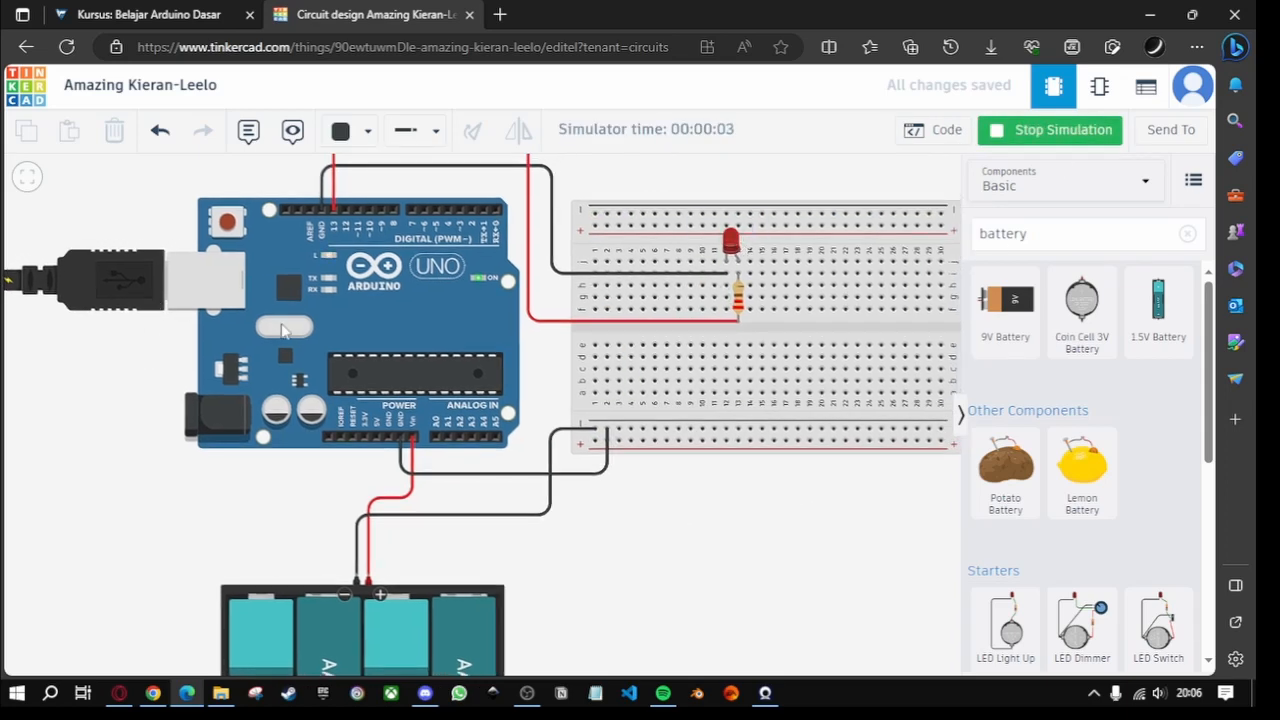
drag(168, 497, 219, 322)
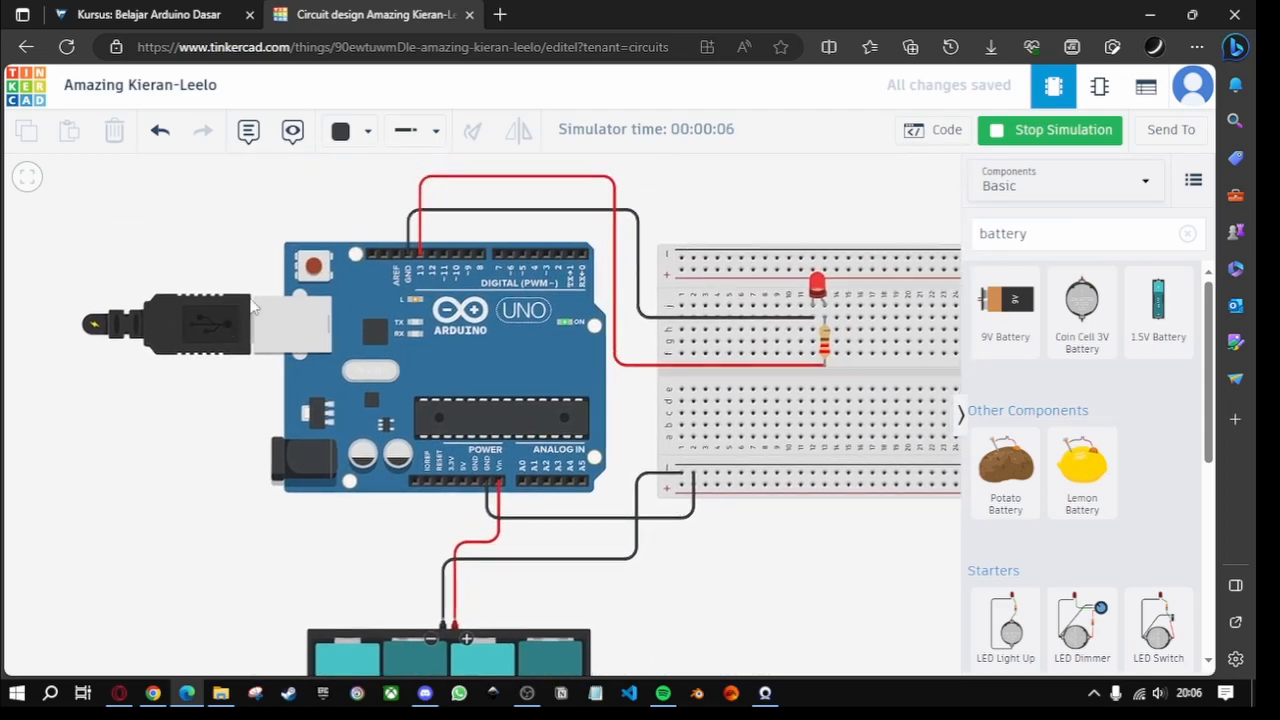
drag(742, 540, 617, 489)
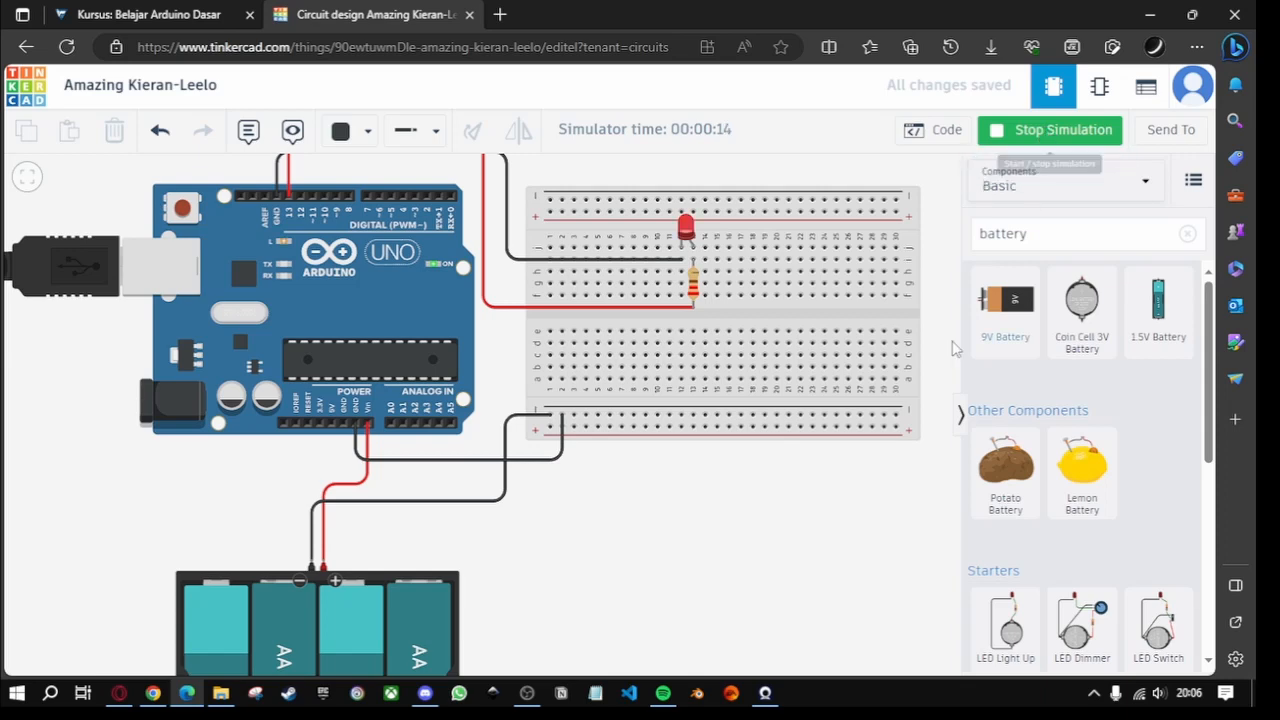
drag(932, 414, 894, 486)
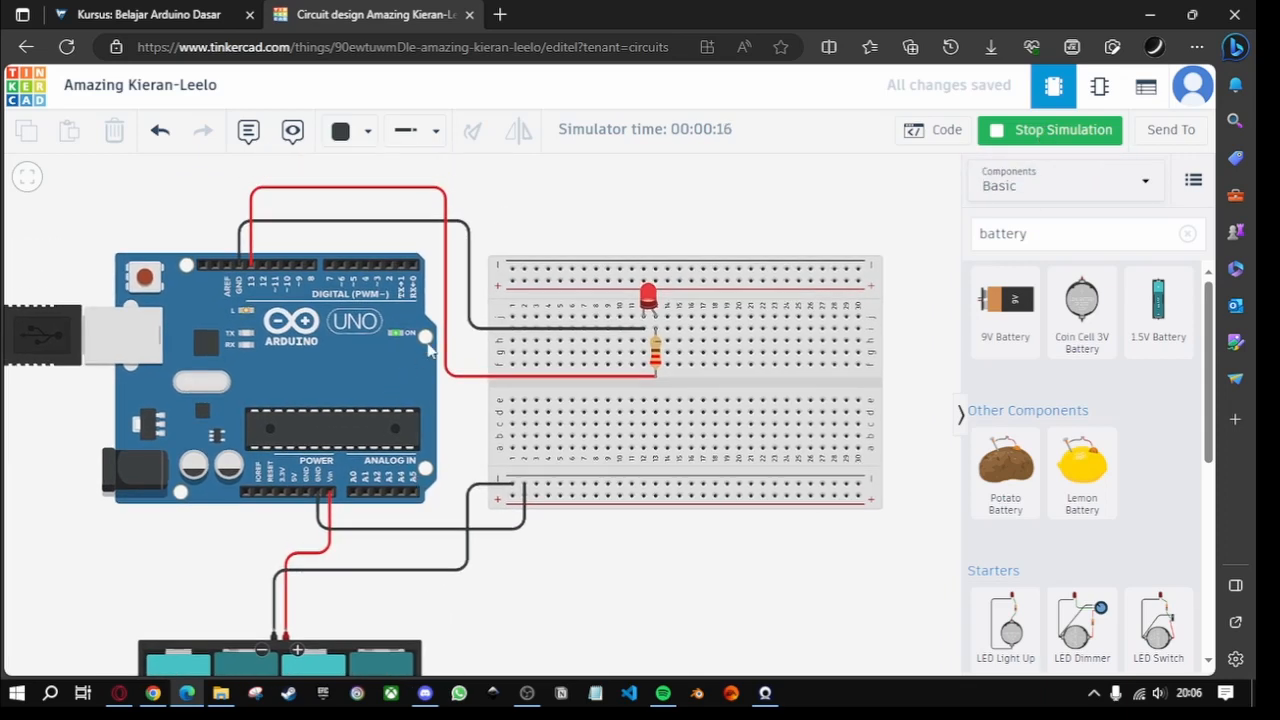